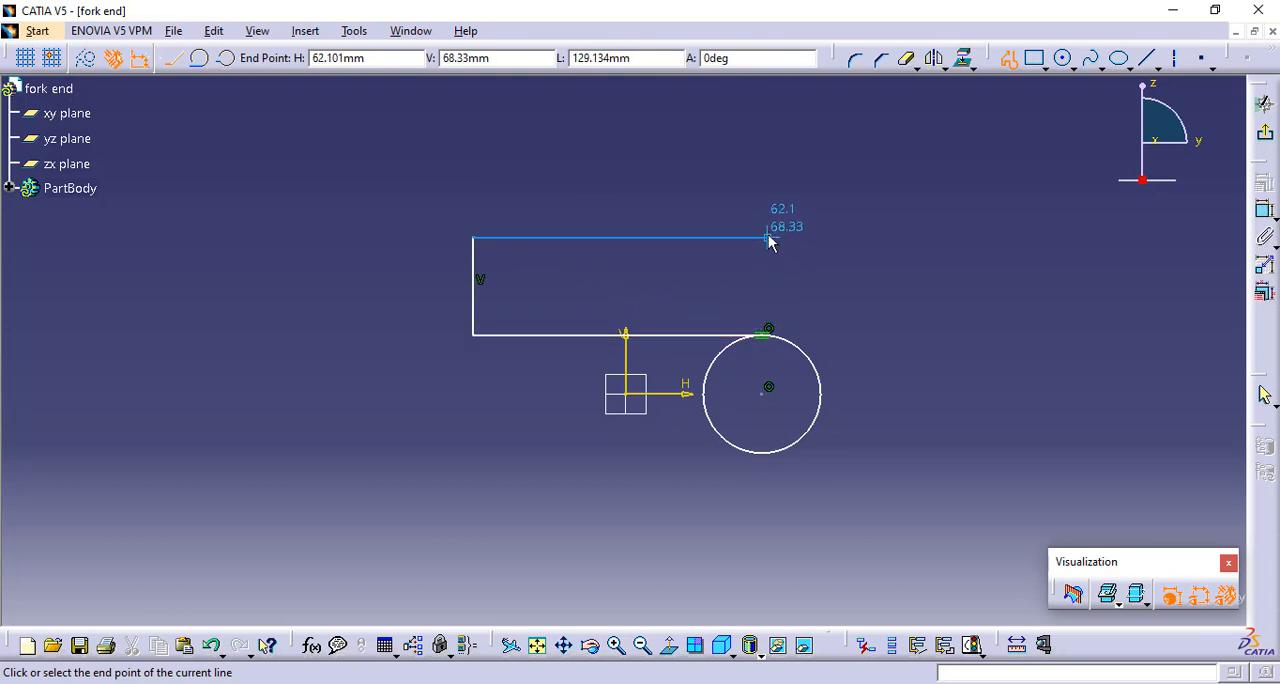
Draw the profile's upper horizontal line about 127 mm long and continue it with a tangent arc of about 64 mm radius
click(763, 237)
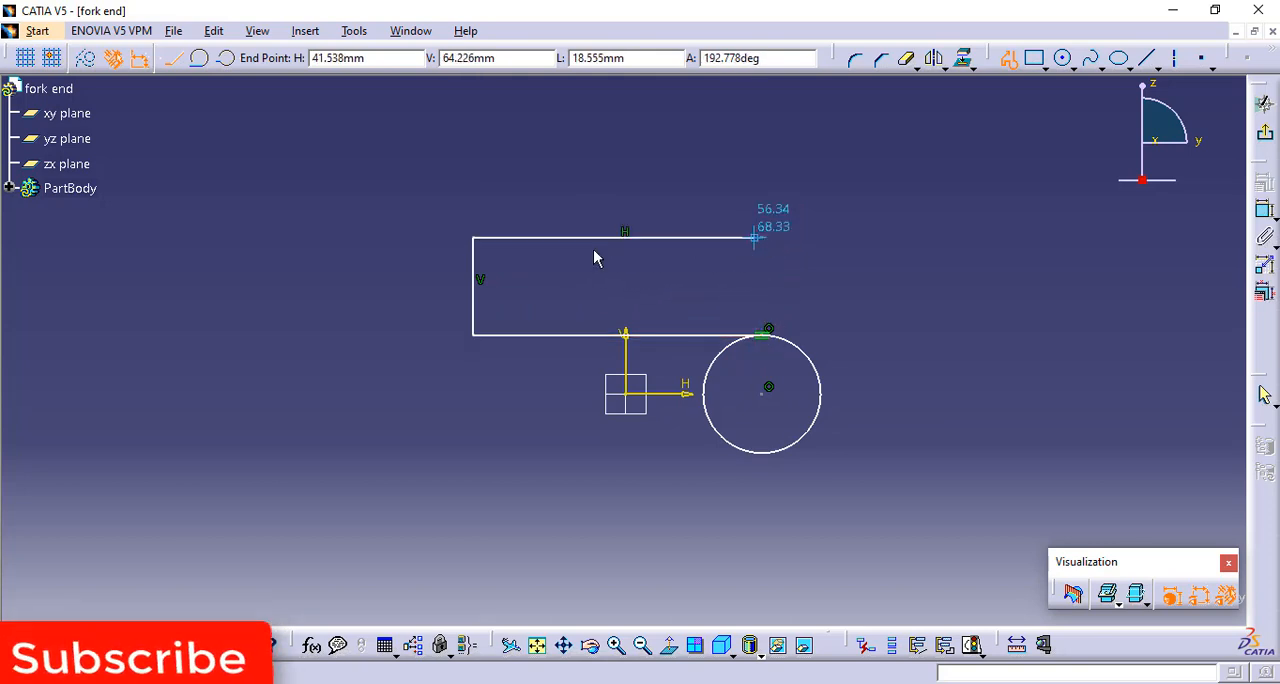
click(201, 58)
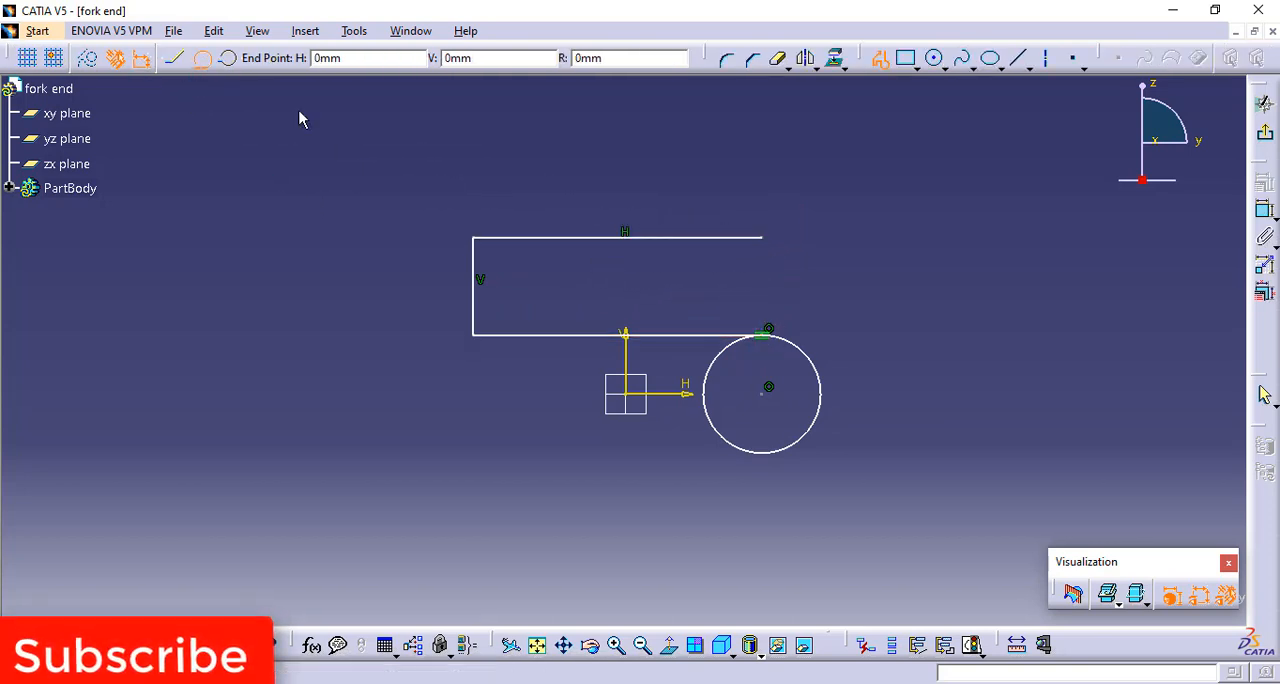
click(880, 298)
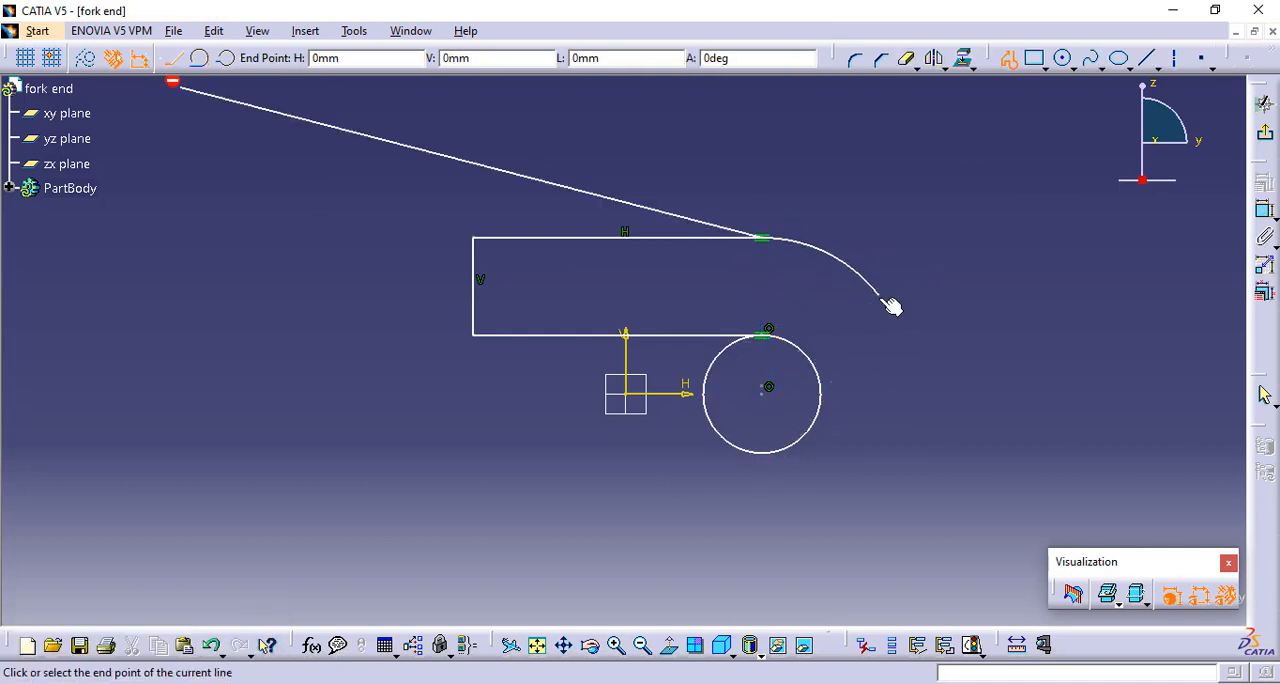
Continue the profile with a reversed tangent arc of about 60 mm radius and finish it with a nearly horizontal straight line
click(201, 58)
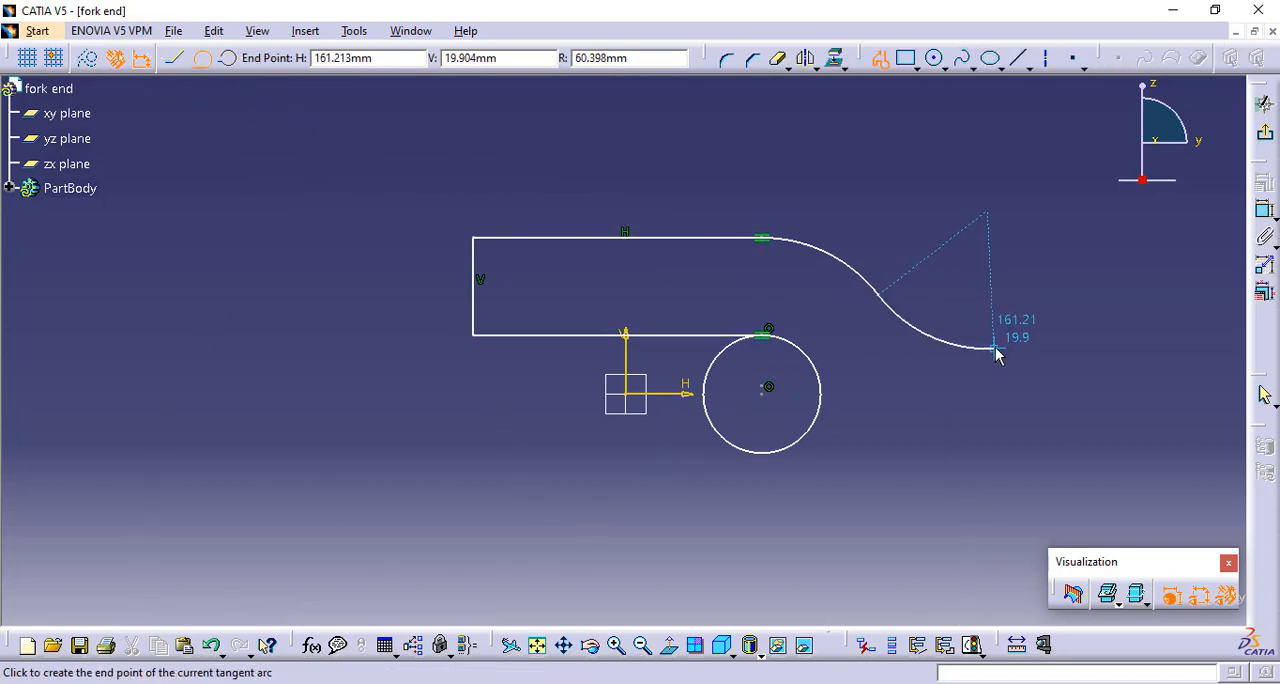
click(995, 350)
double_click(1123, 343)
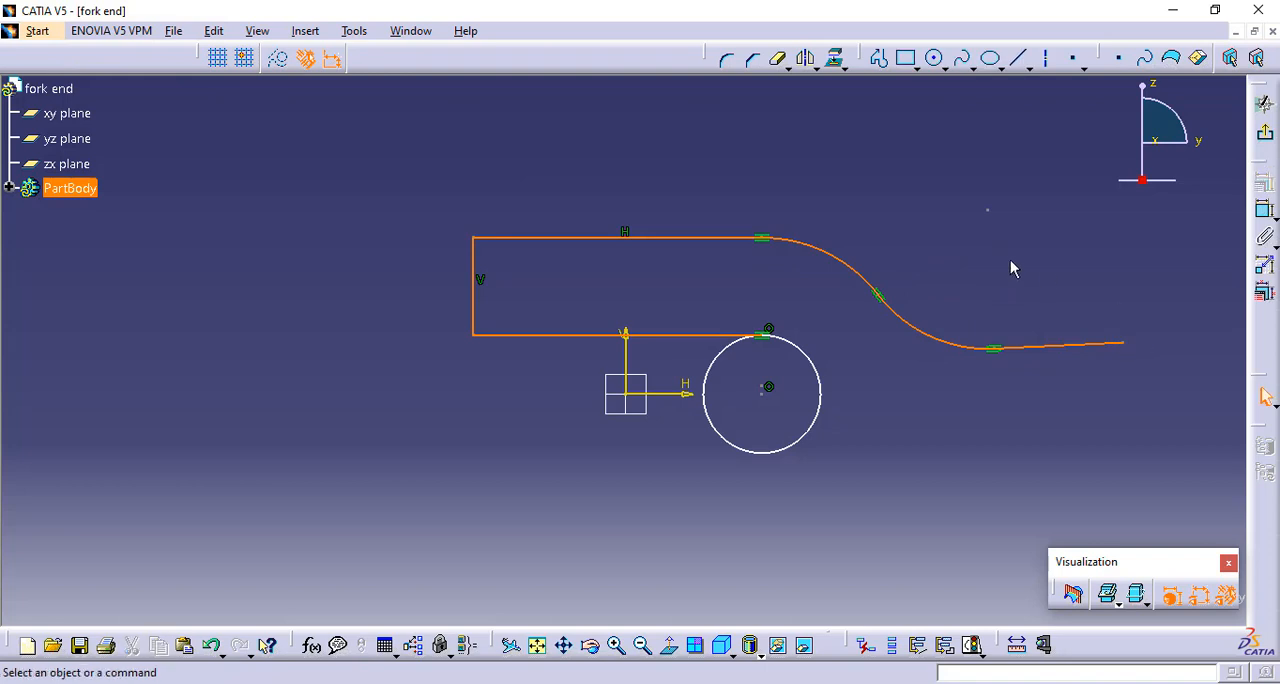
Constrain the straight line at the profile's right end to be horizontal
click(1264, 210)
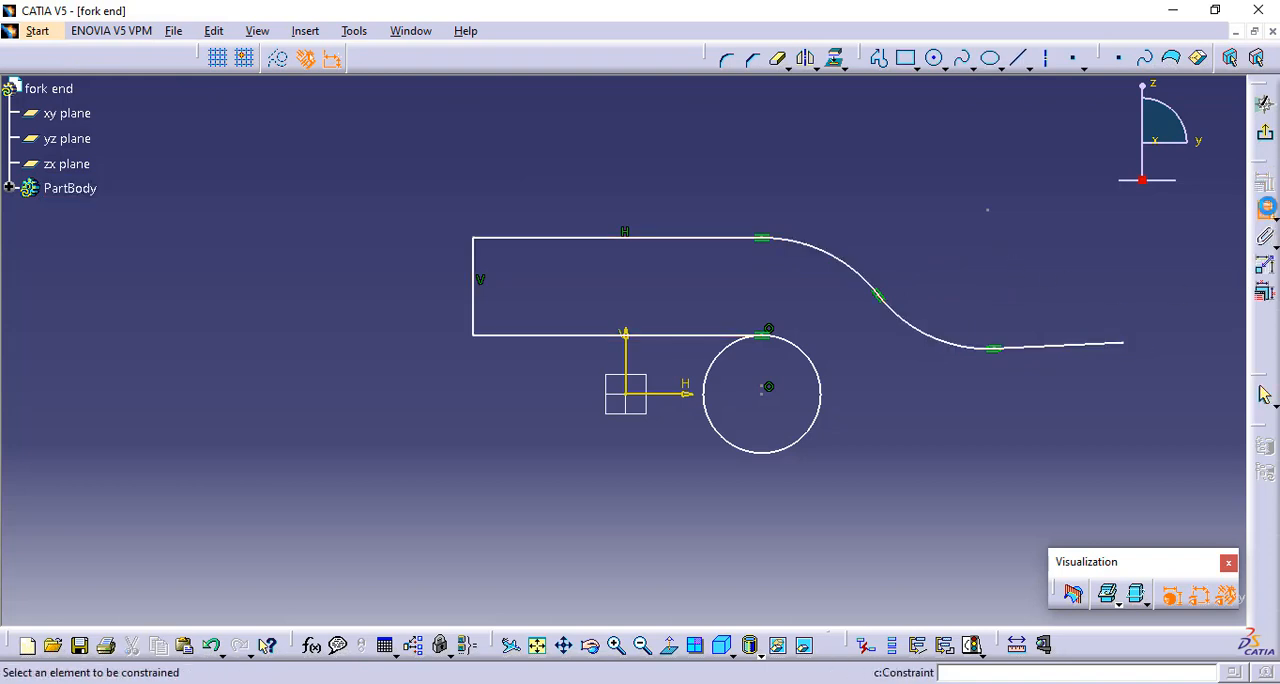
click(1079, 350)
right_click(1012, 194)
click(1073, 330)
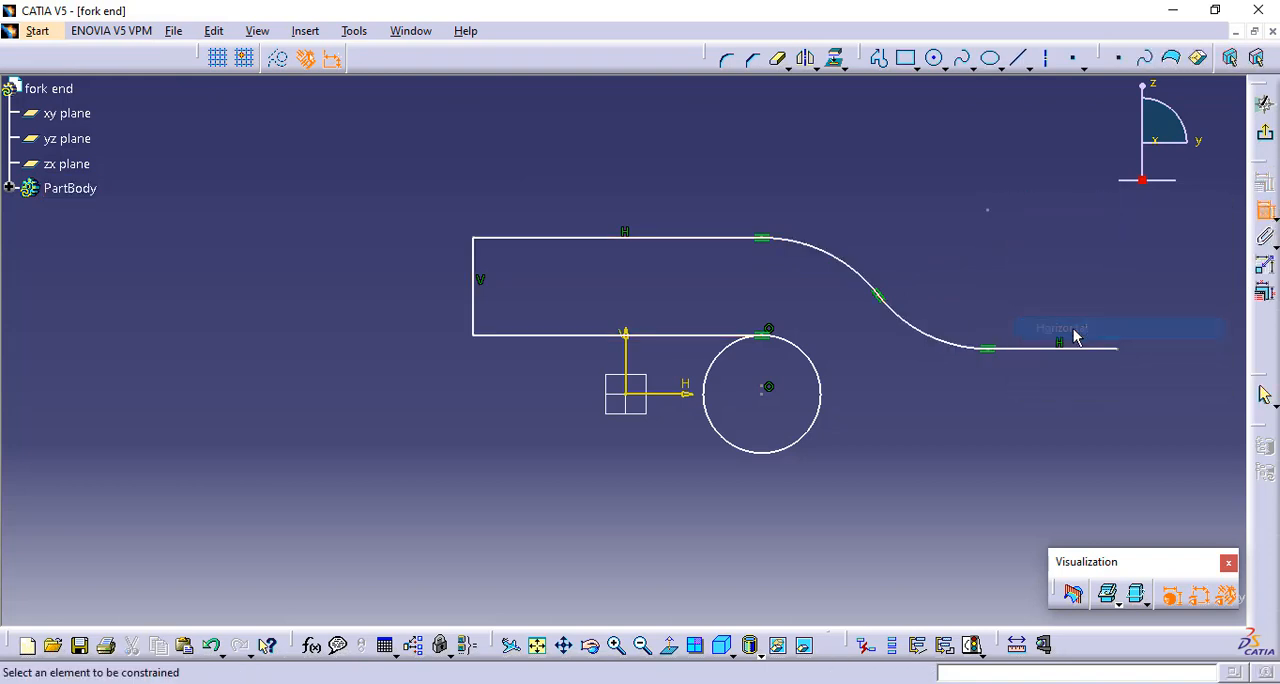
Dimension the vertical distance between the sketch's horizontal axis and the short line at the profile's right end
click(670, 394)
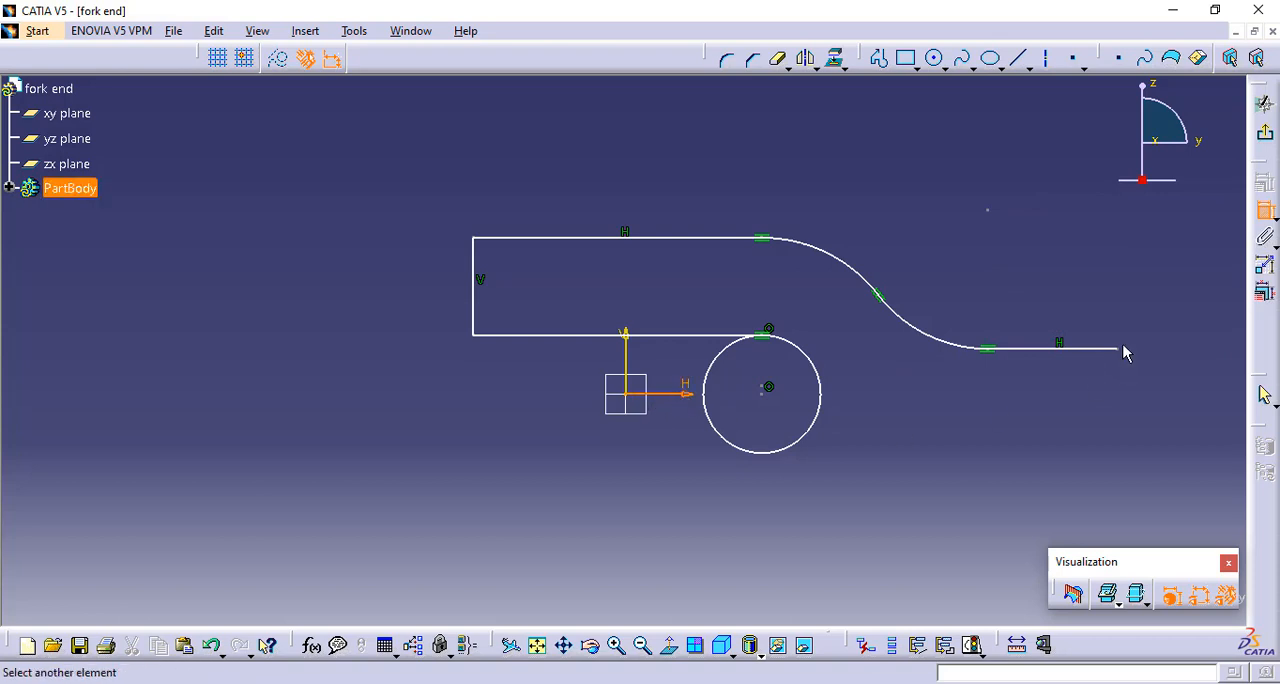
click(1057, 349)
click(1064, 263)
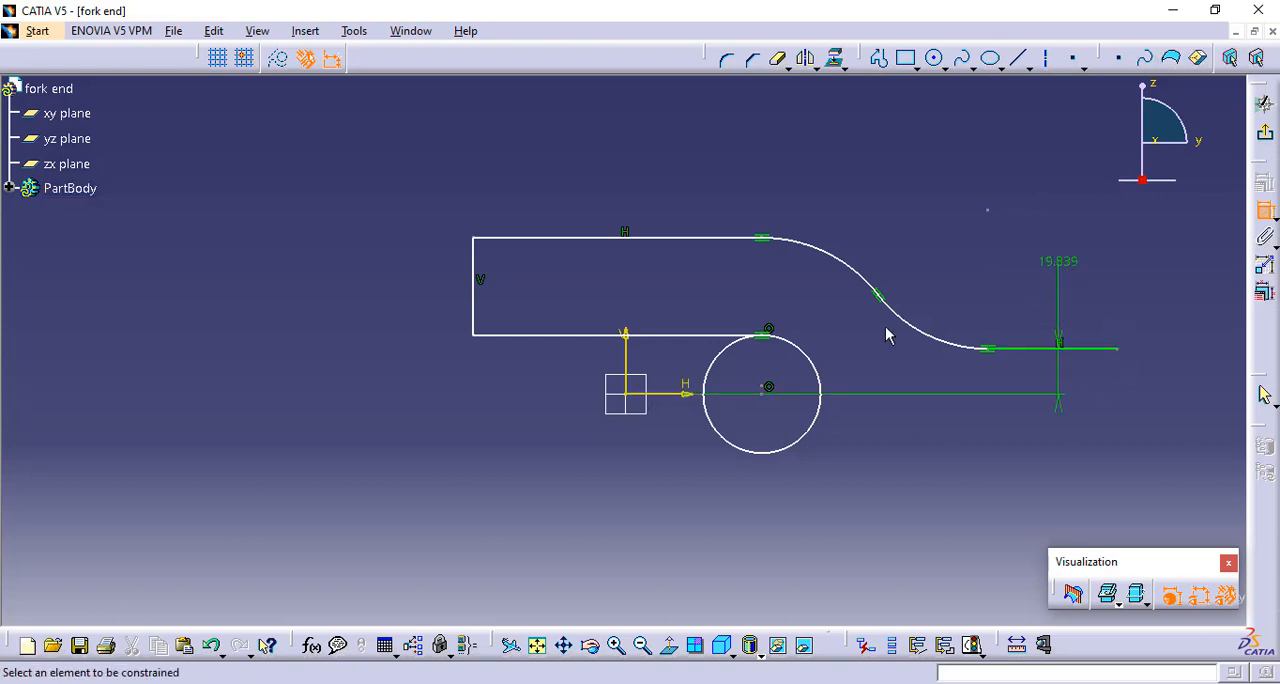
Add radius dimensions to both tangent arcs of the profile's S-shaped transition
click(927, 336)
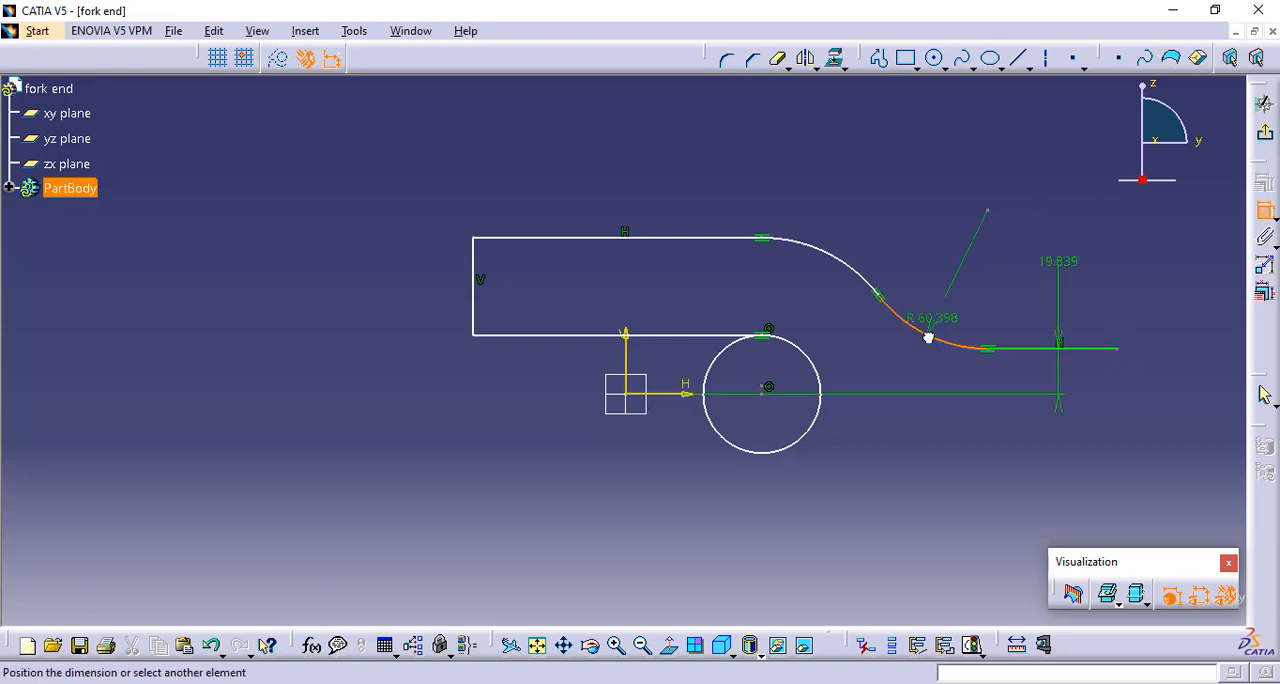
click(948, 280)
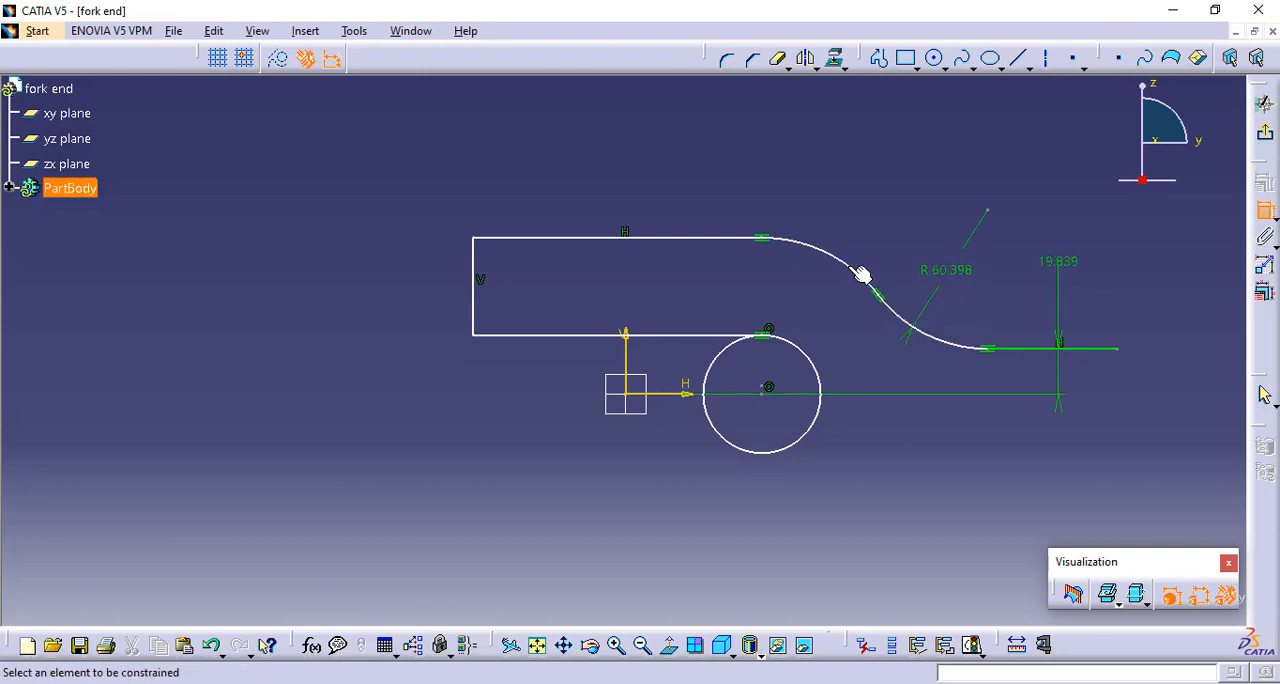
click(858, 270)
click(852, 200)
Dimension the length of the profile's left vertical edge
click(666, 242)
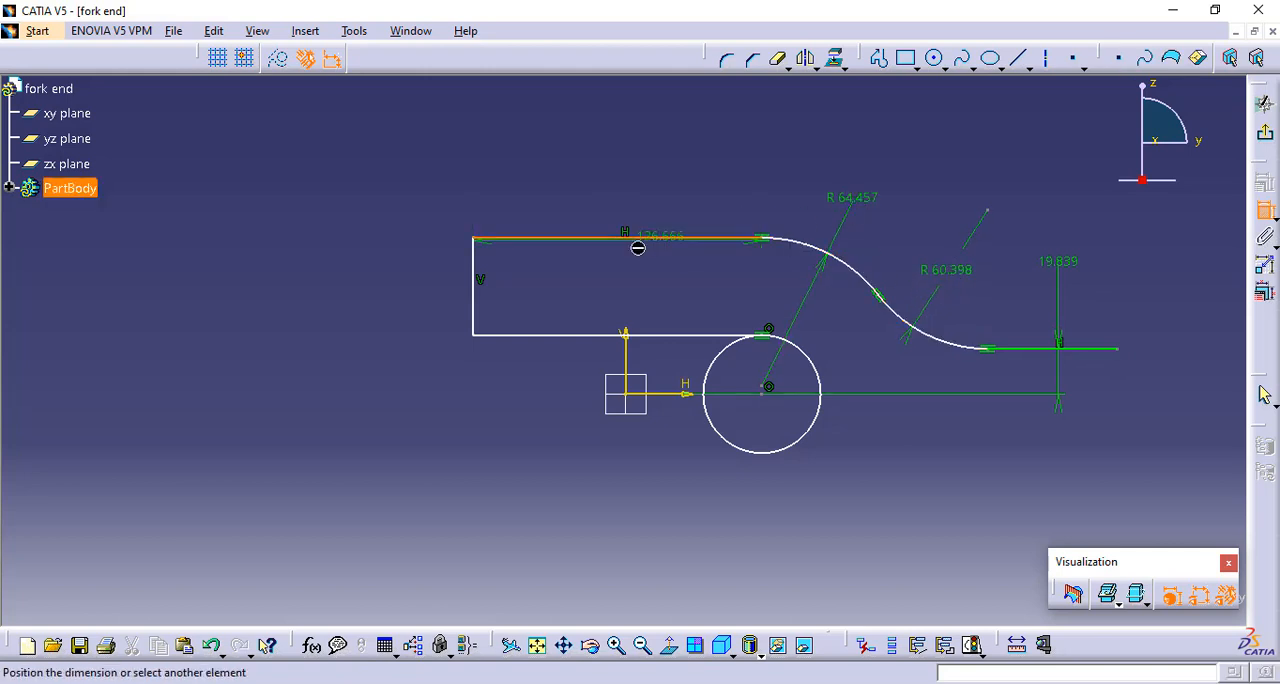
click(1266, 216)
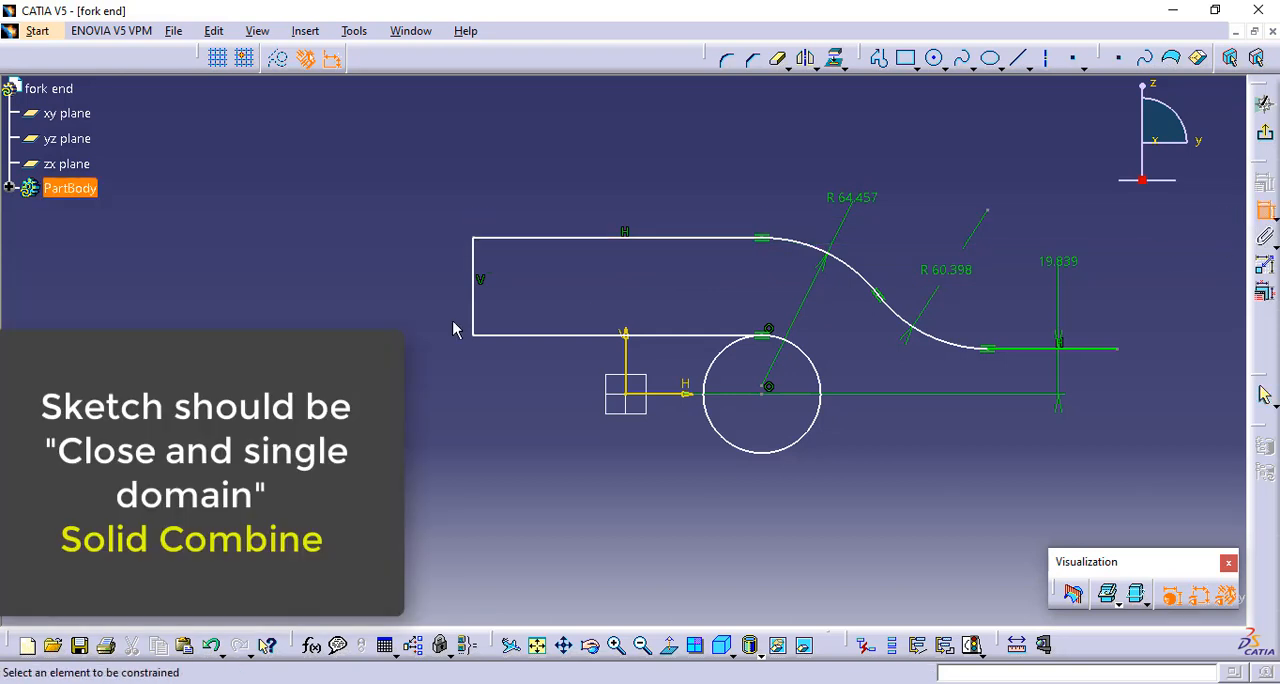
click(476, 304)
click(340, 292)
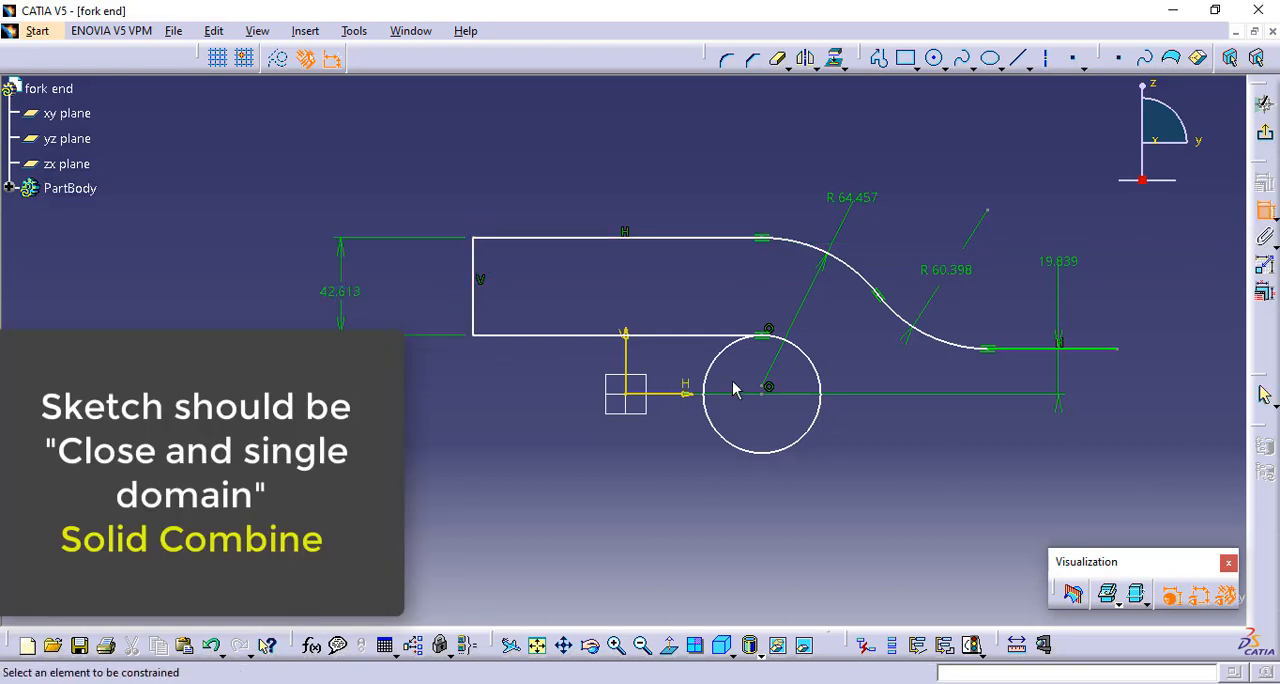
Dimension the horizontal distances from the vertical axis to the circle's centre and to the profile's right end point
click(627, 362)
click(768, 387)
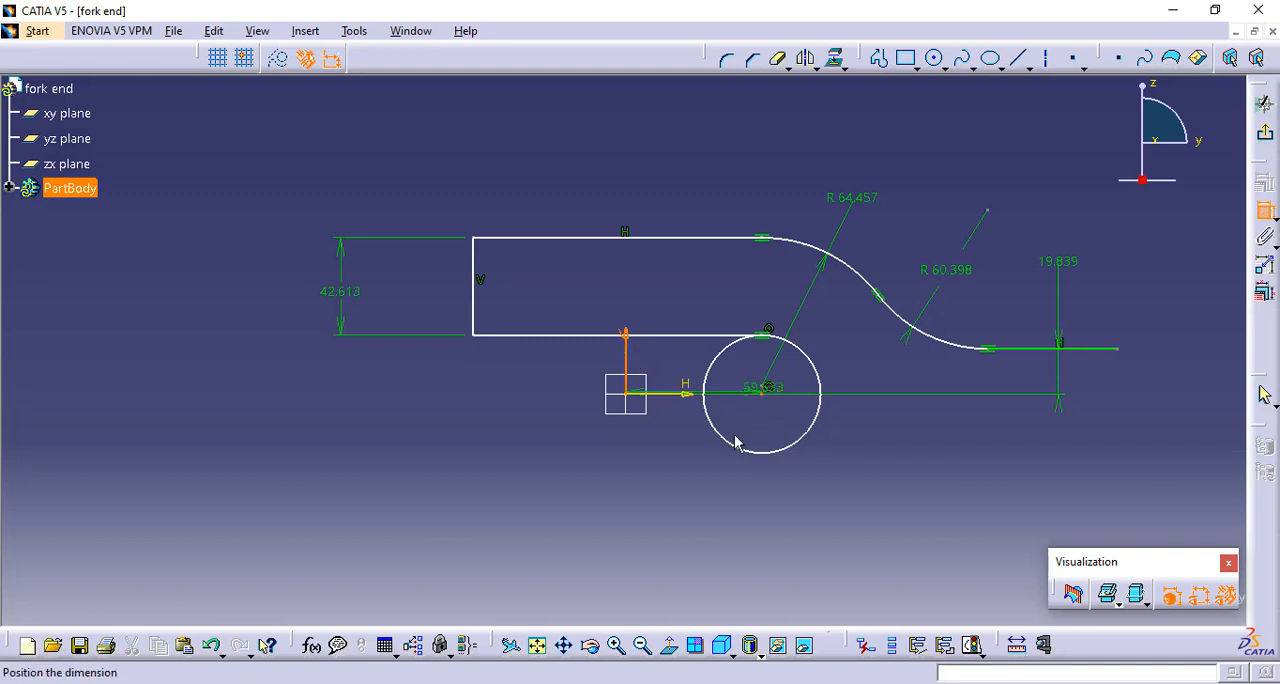
click(684, 510)
click(628, 362)
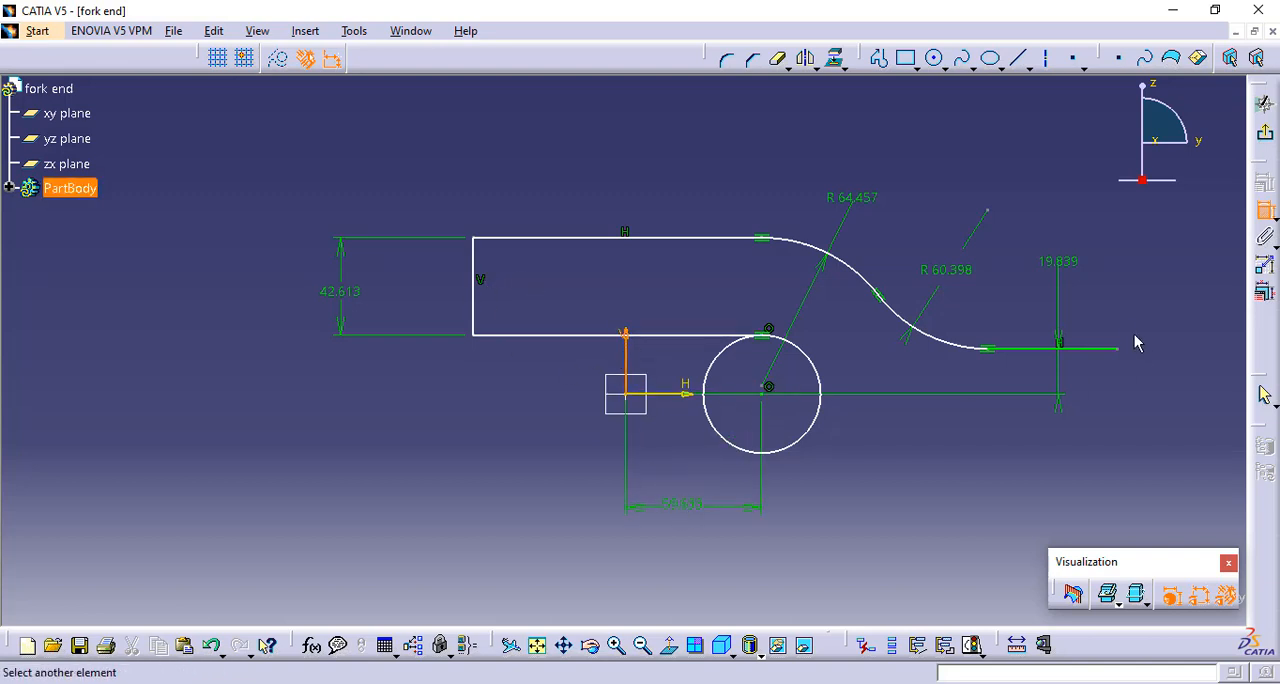
click(1120, 350)
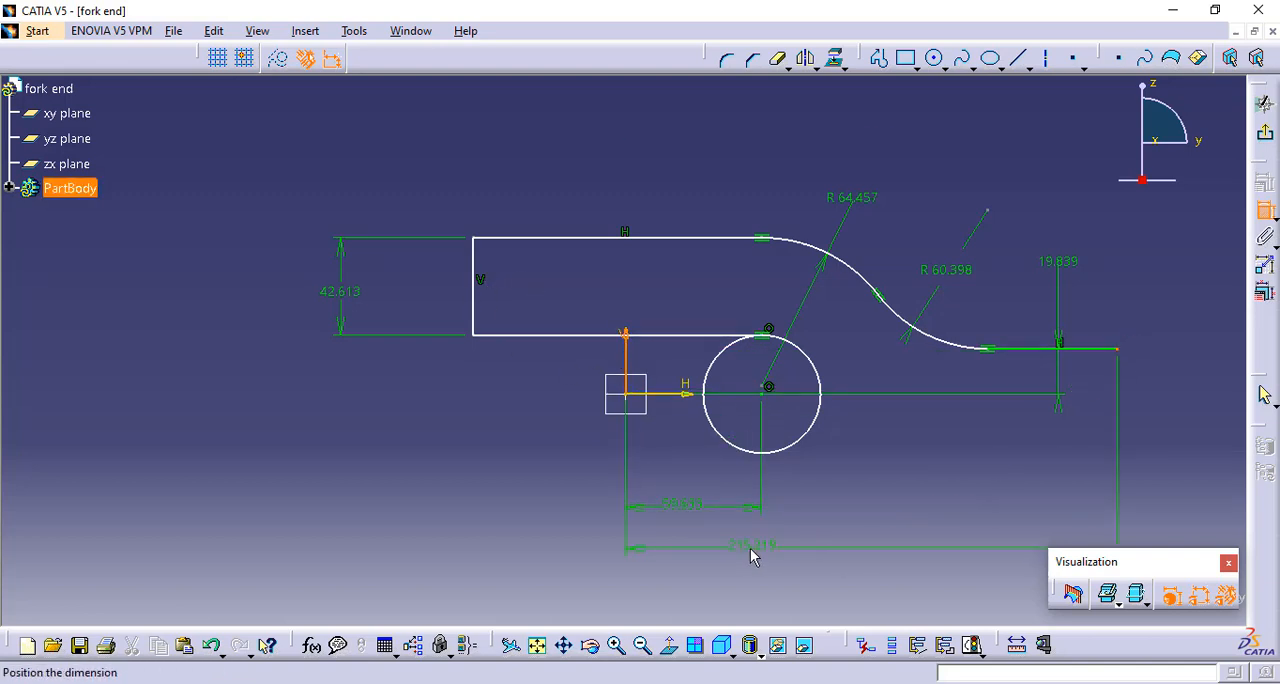
click(750, 549)
Constrain the profile's lower straight line to be horizontal
click(543, 335)
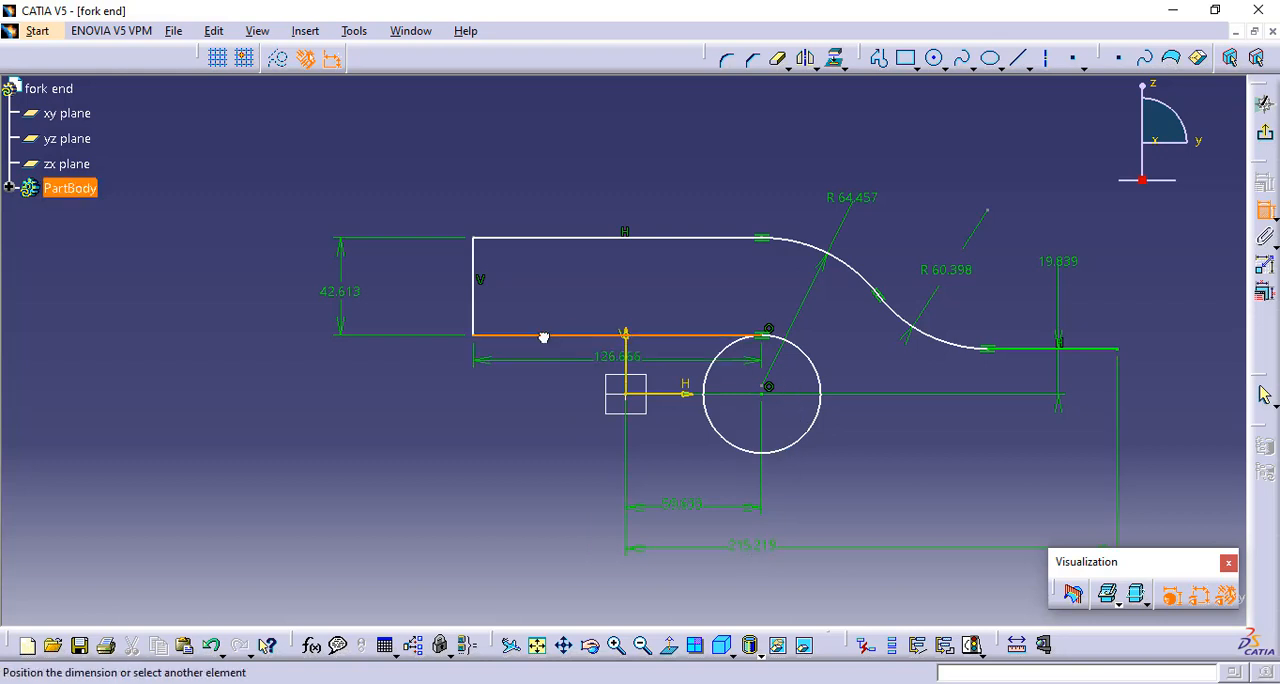
right_click(543, 288)
click(592, 387)
Dimension the horizontal distance between the vertical axis and the profile's left vertical edge
click(622, 352)
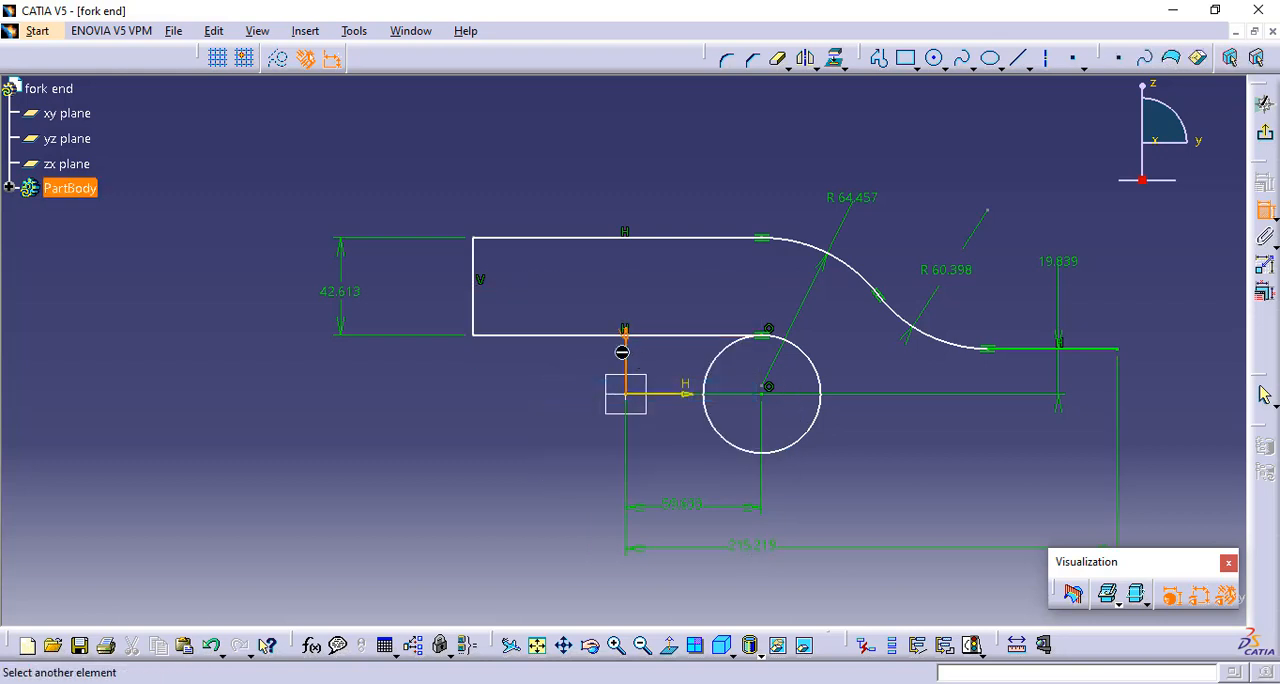
click(476, 291)
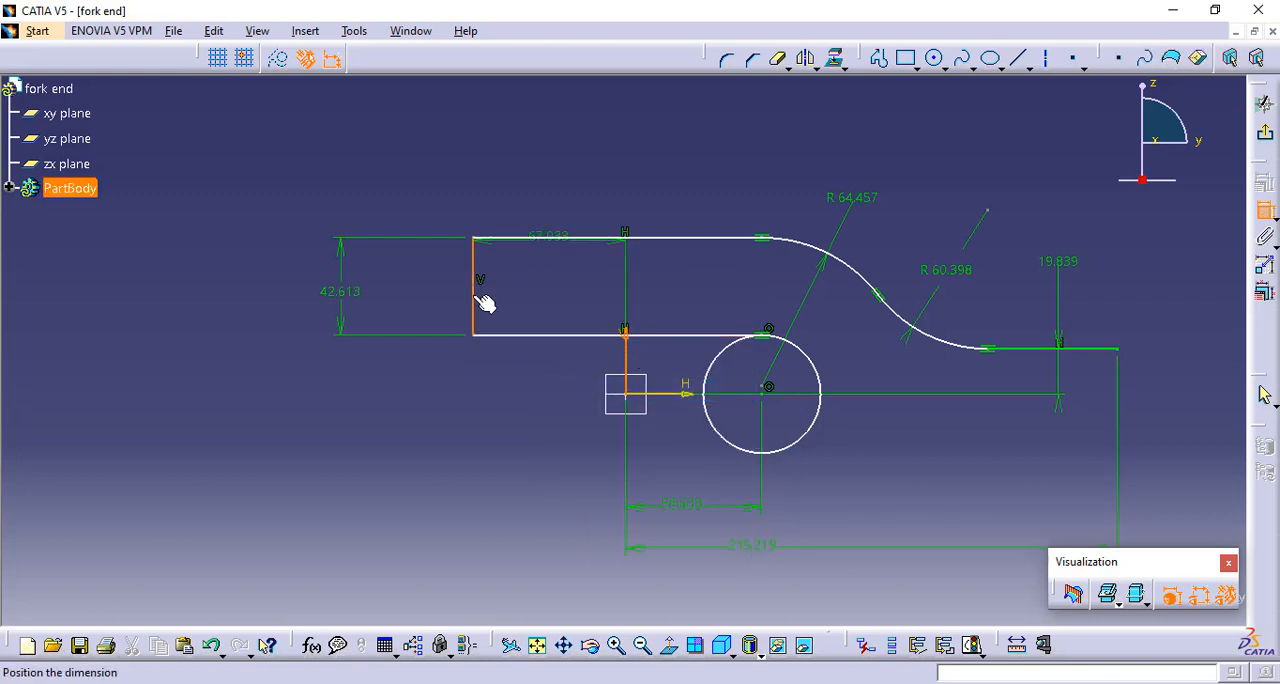
click(547, 402)
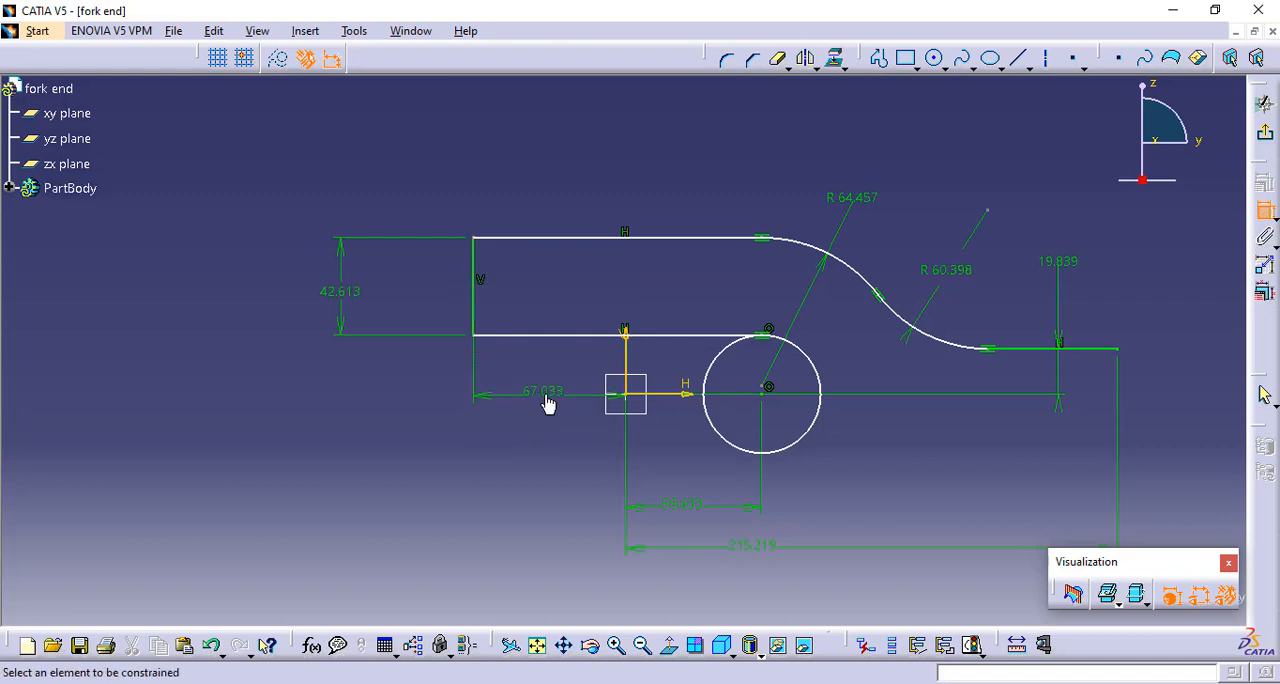
Add a horizontal-direction dimension between the right end points of the upper and lower straight lines
click(774, 338)
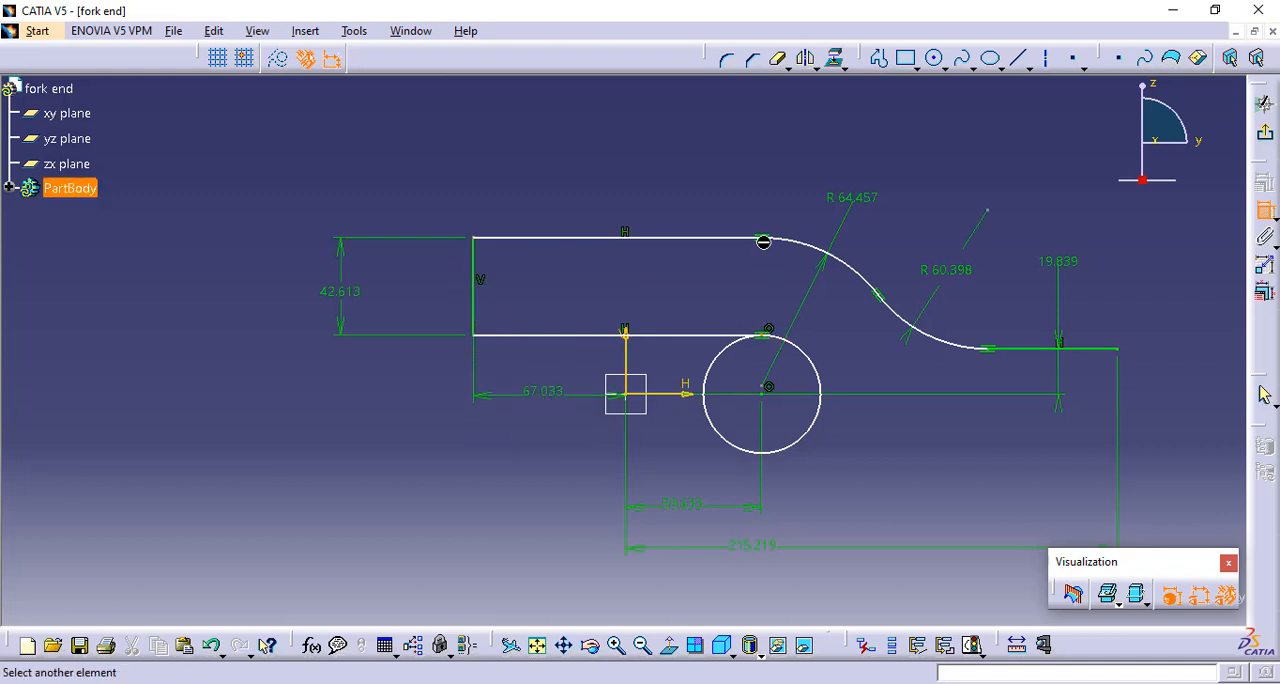
click(768, 246)
right_click(683, 117)
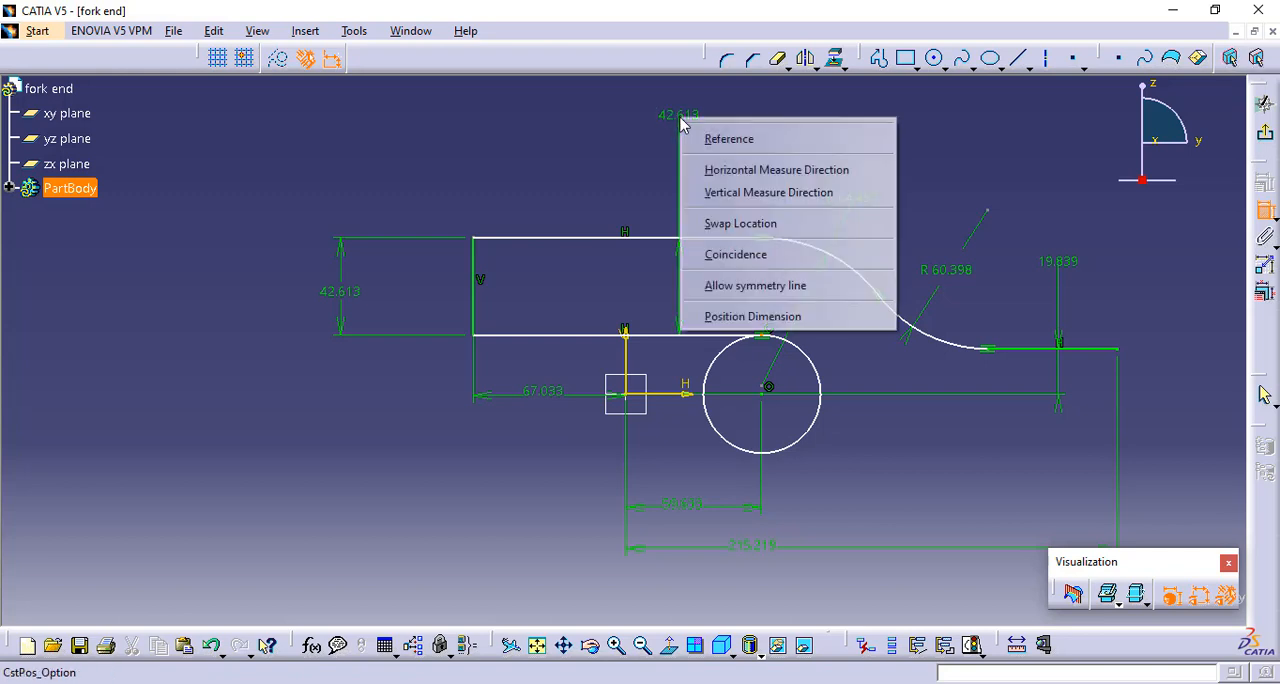
click(728, 172)
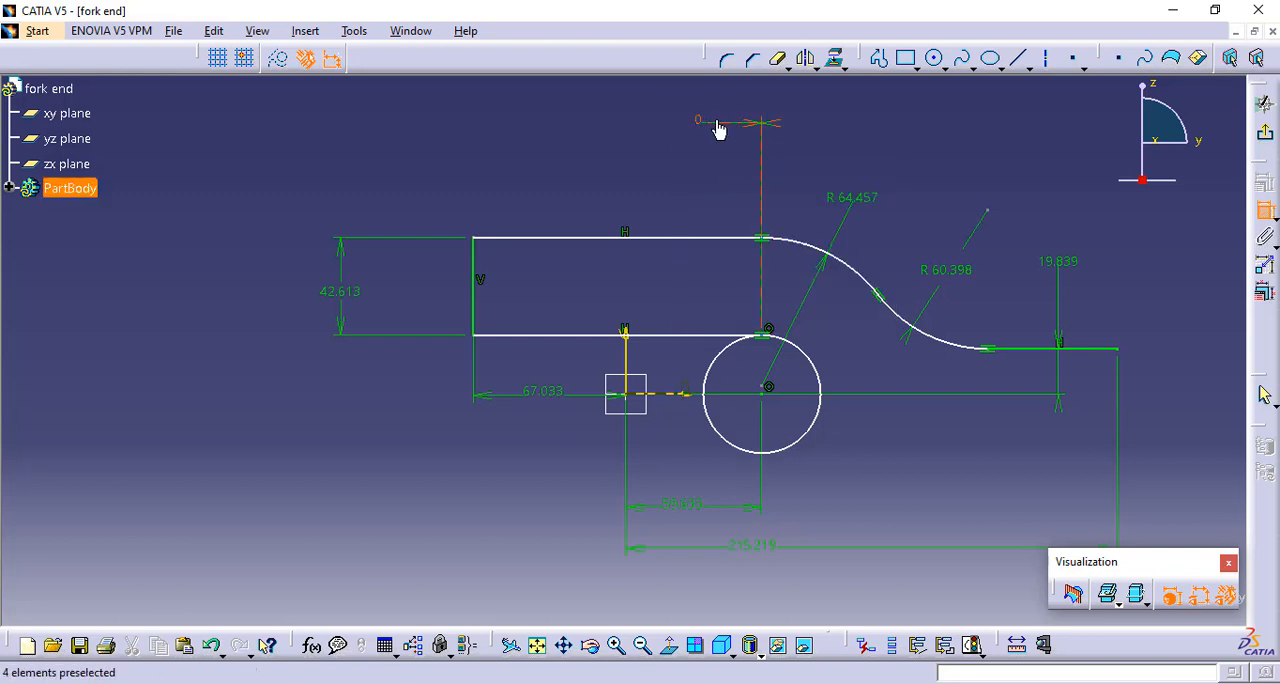
Add a diameter dimension to the circle and leave the Constraint command
click(821, 374)
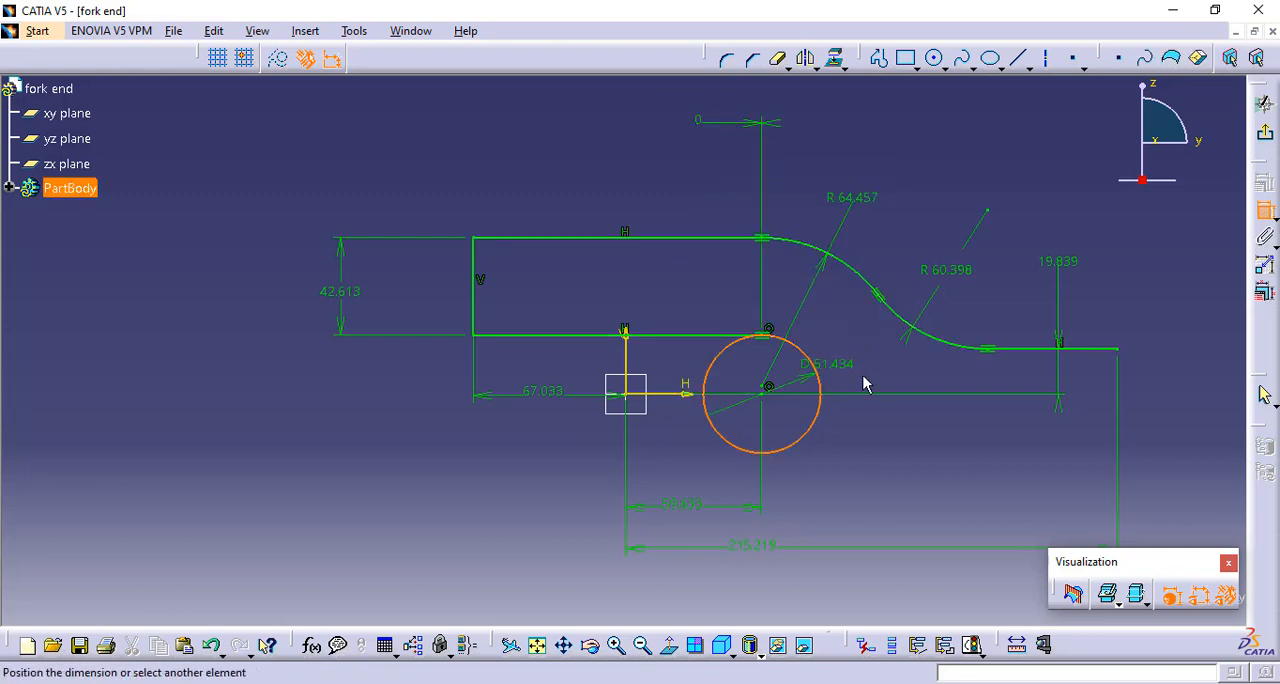
click(968, 465)
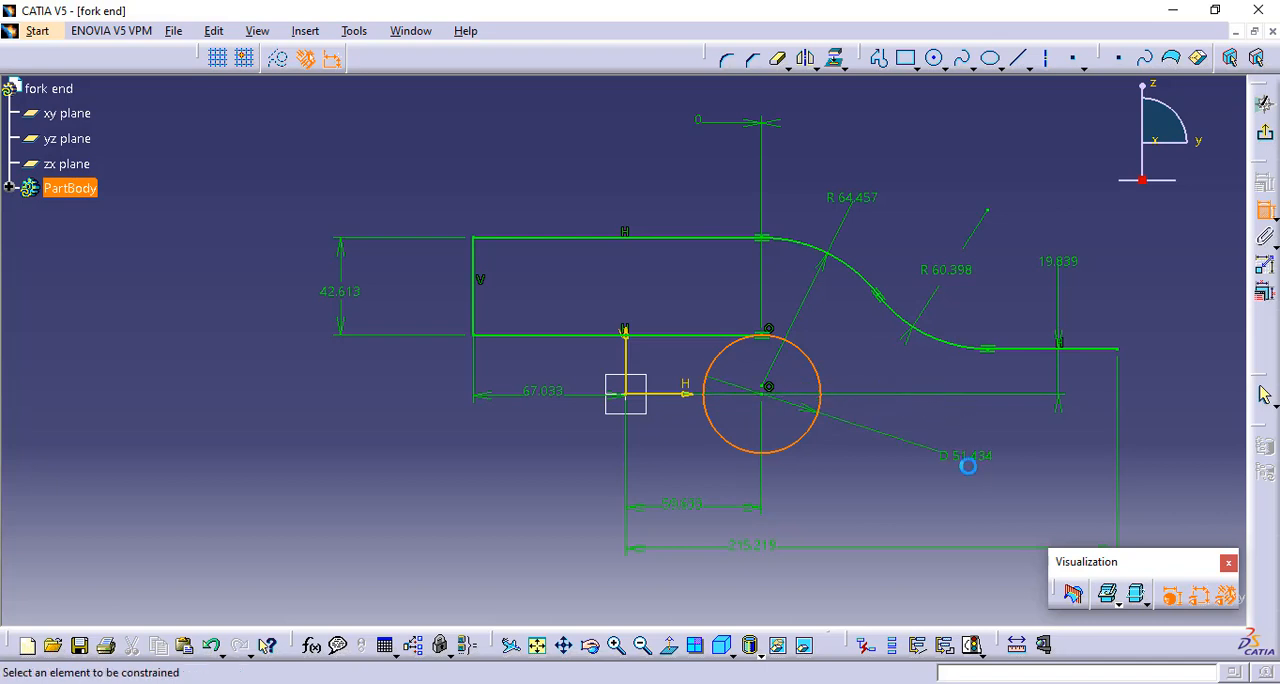
click(1269, 213)
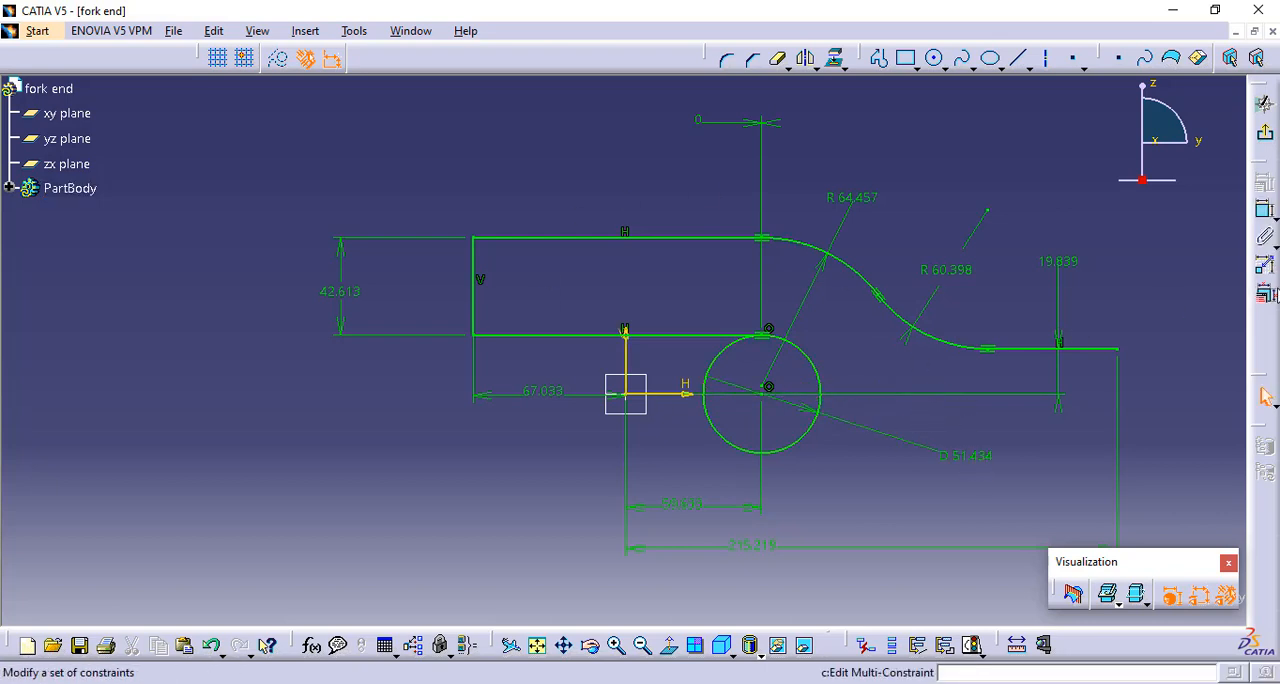
Open Edit Multi-Constraint for the sketch dimensions and set the circle's radius to 15 mm
click(1266, 296)
middle_drag(1141, 280, 896, 267)
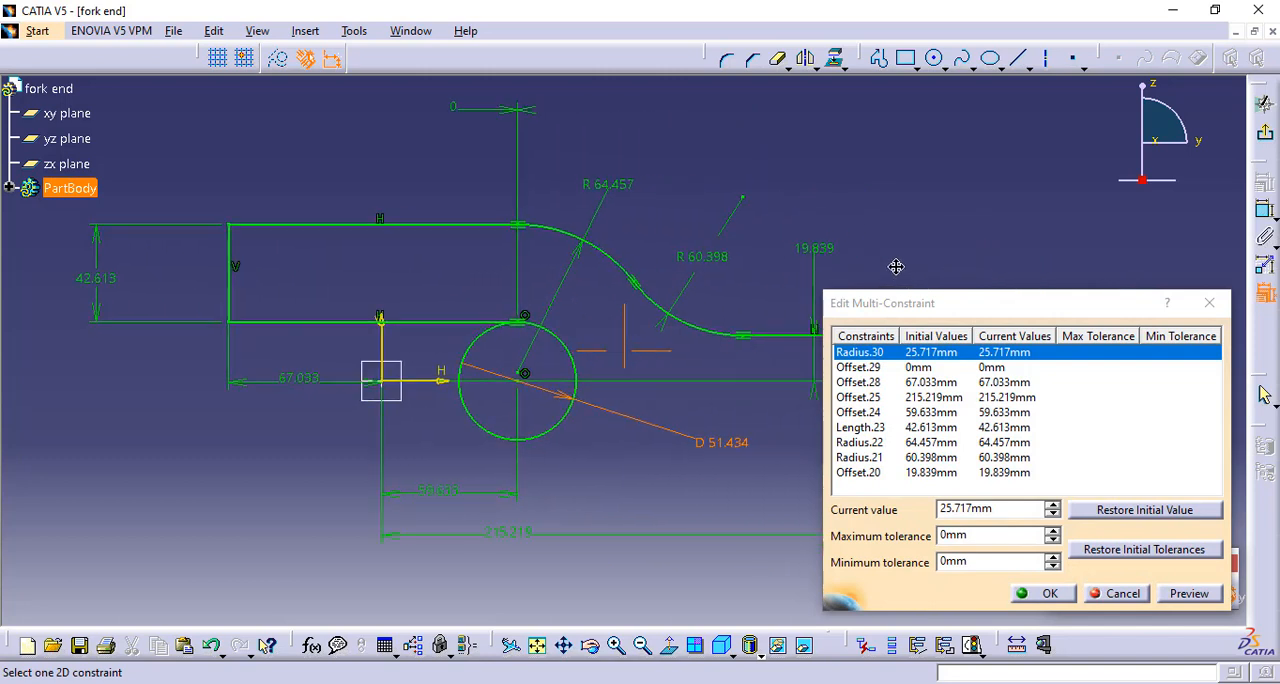
drag(1064, 300, 1116, 288)
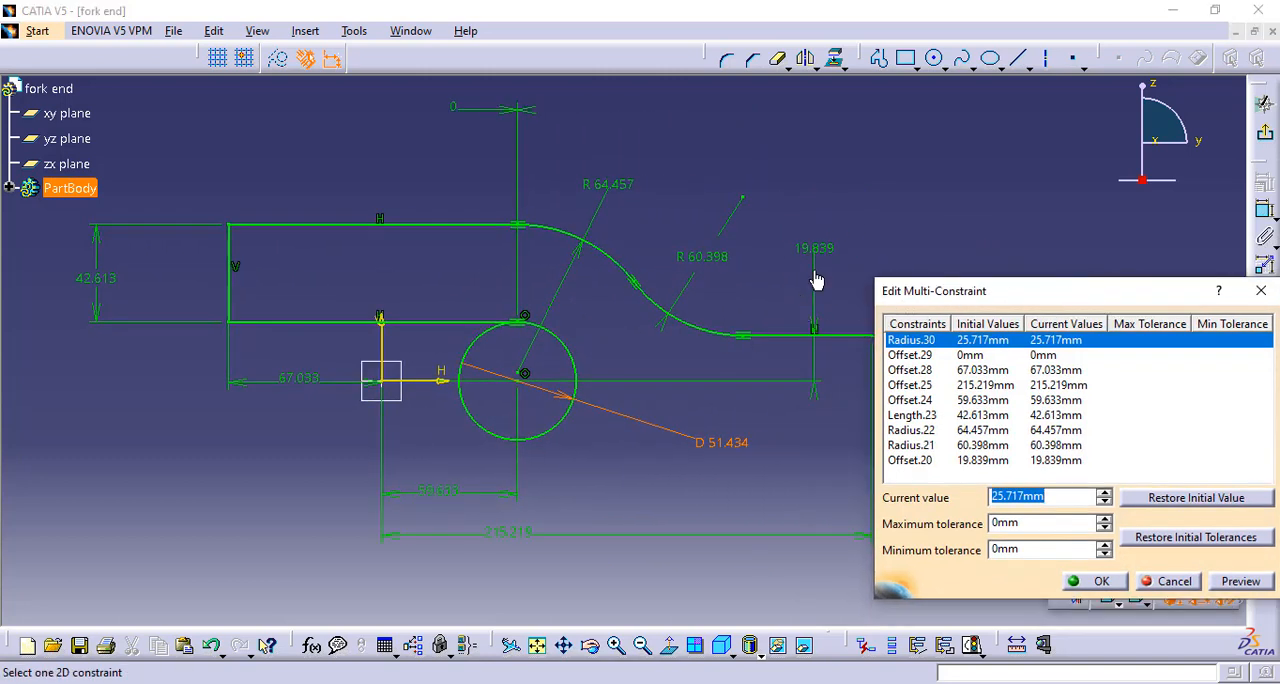
middle_drag(753, 283, 717, 293)
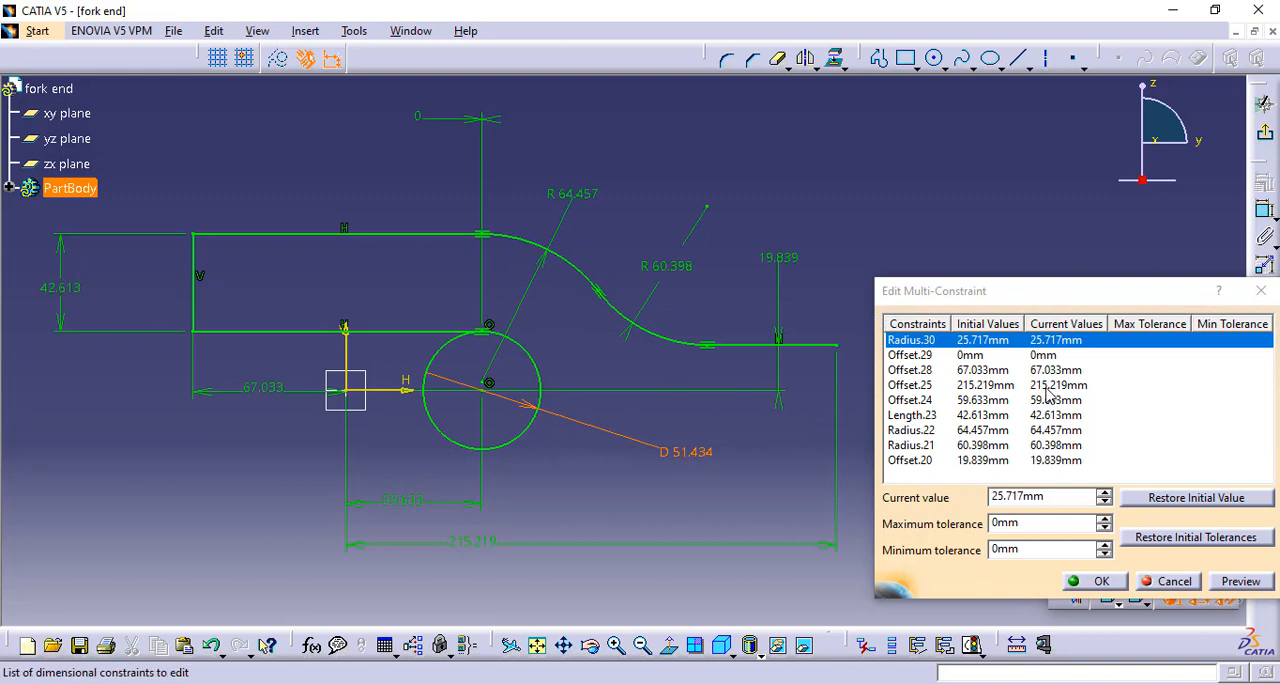
click(1052, 496)
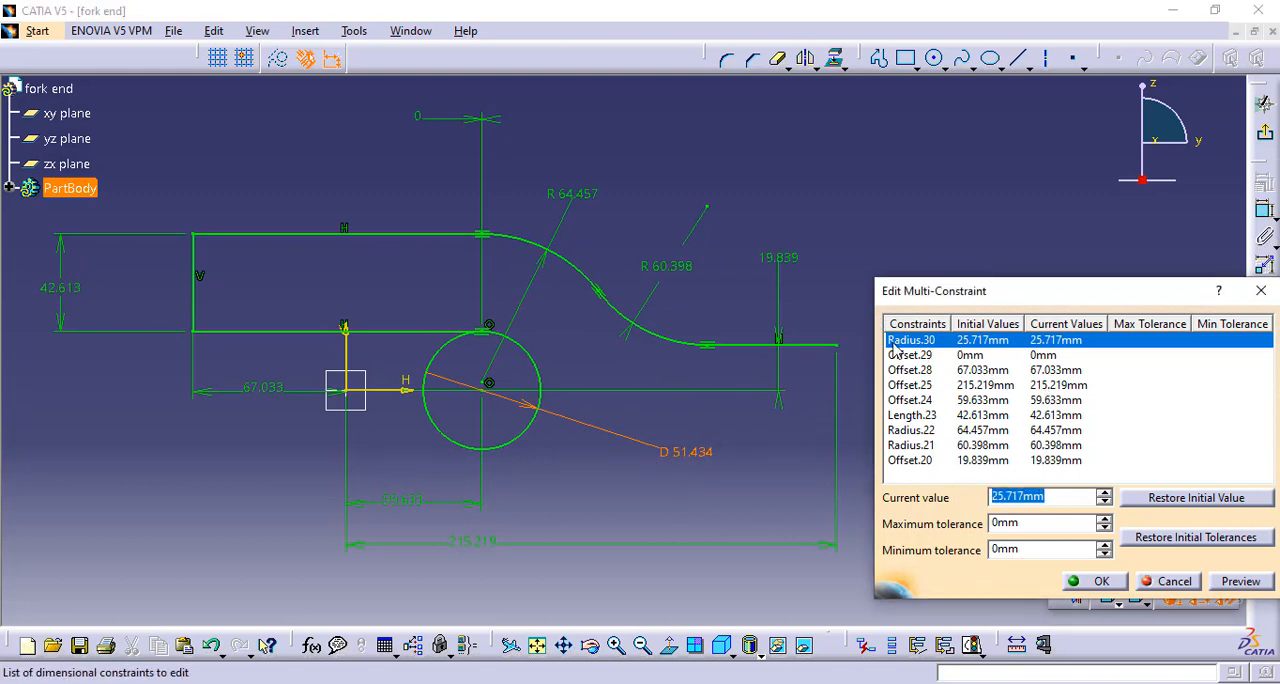
text(15)
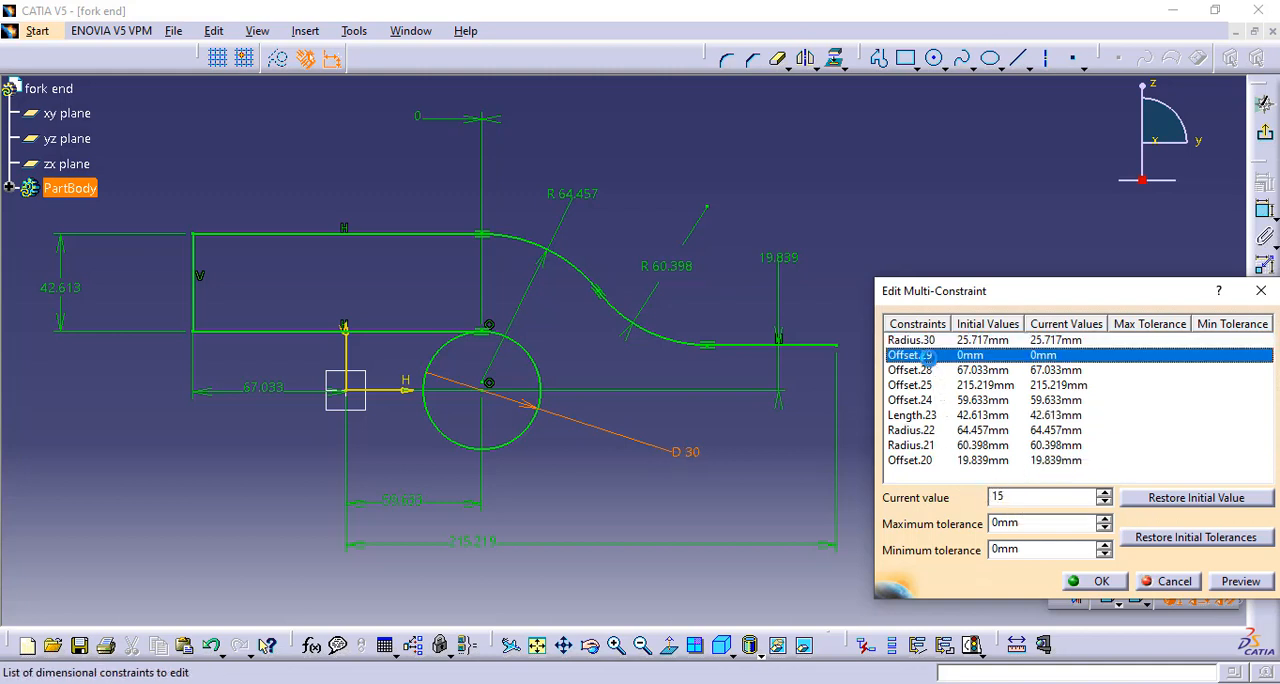
click(931, 356)
Set the offsets from the vertical axis to 25 mm for the left edge and 130 mm for the right end point
click(922, 370)
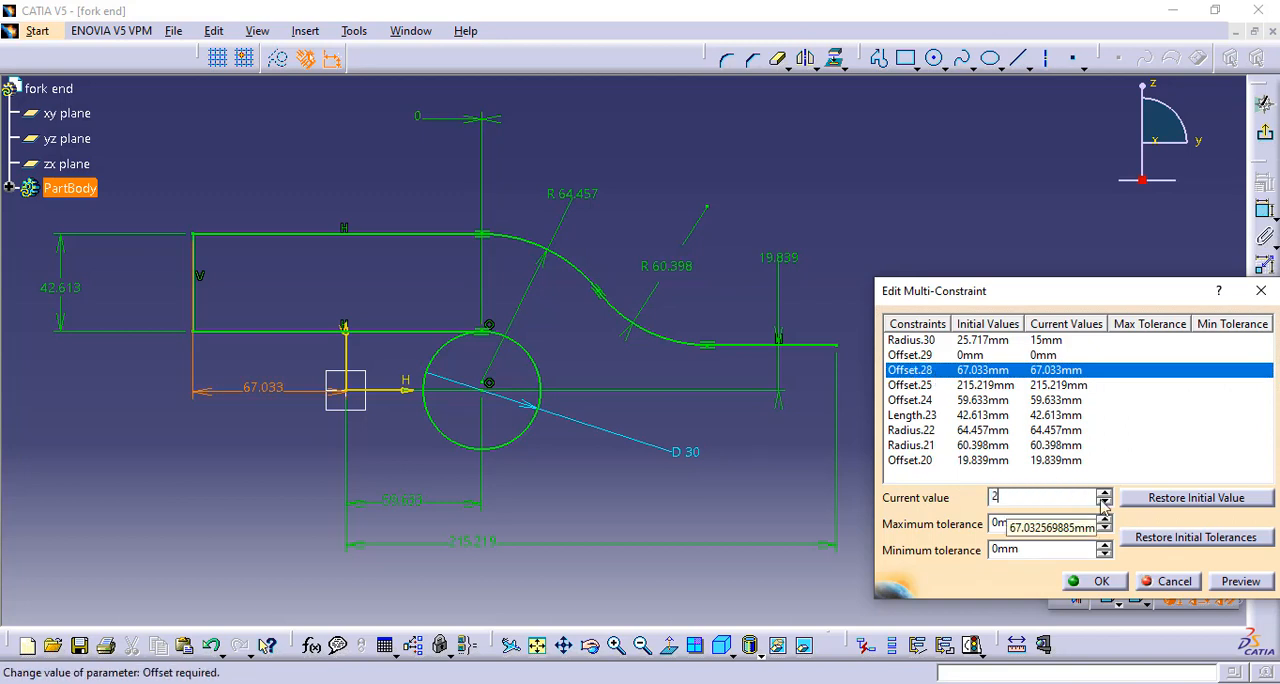
text(25)
click(907, 385)
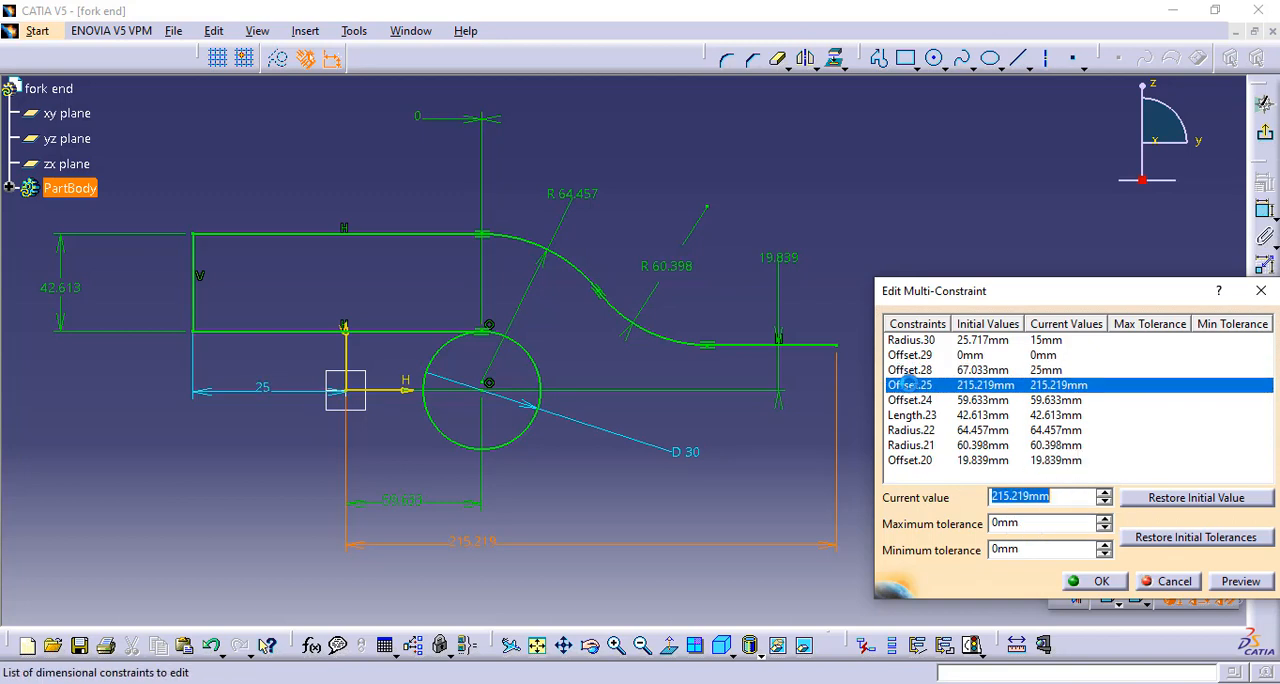
text(130)
click(925, 400)
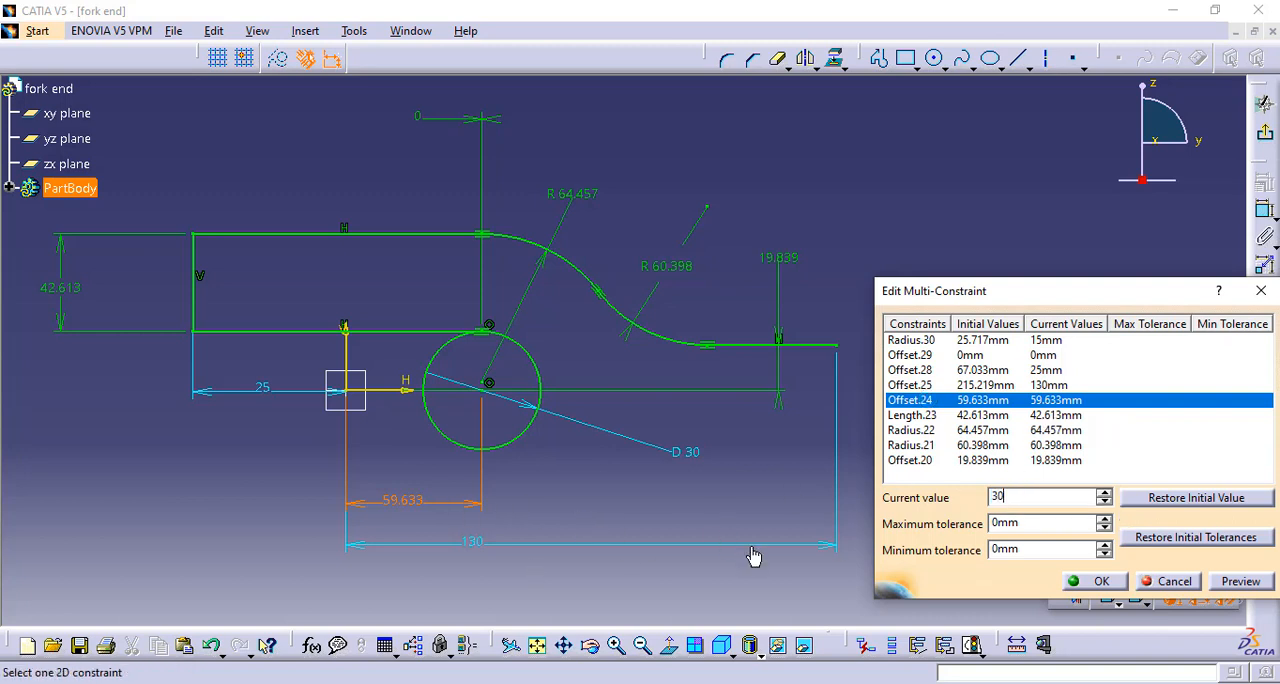
Set the circle centre's horizontal offset to 30 mm, the left edge's length to 20 mm and the upper arc's radius to 35 mm
click(912, 415)
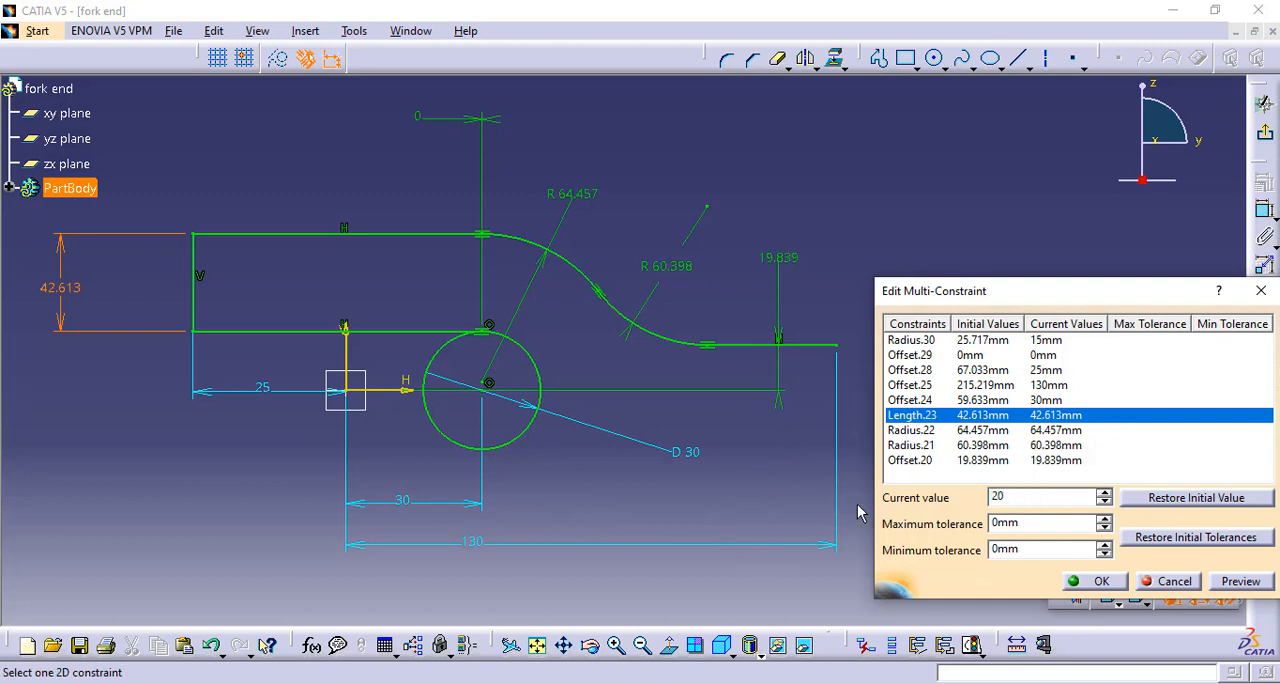
click(910, 431)
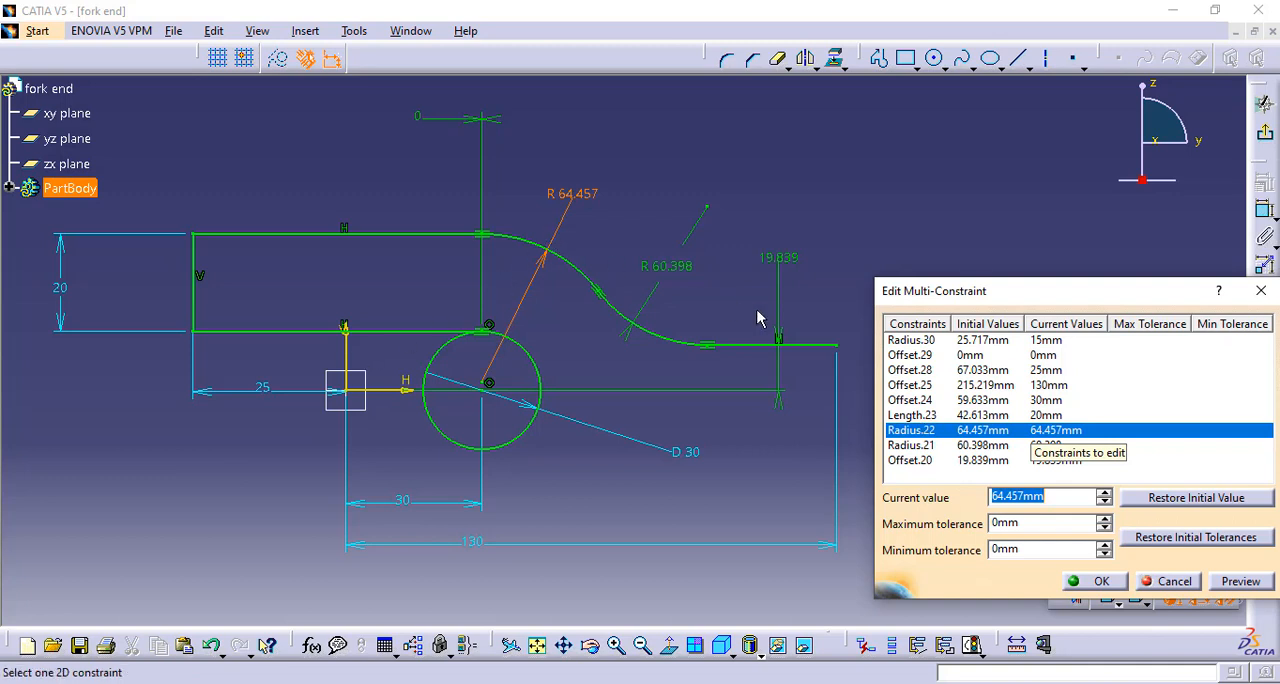
click(912, 445)
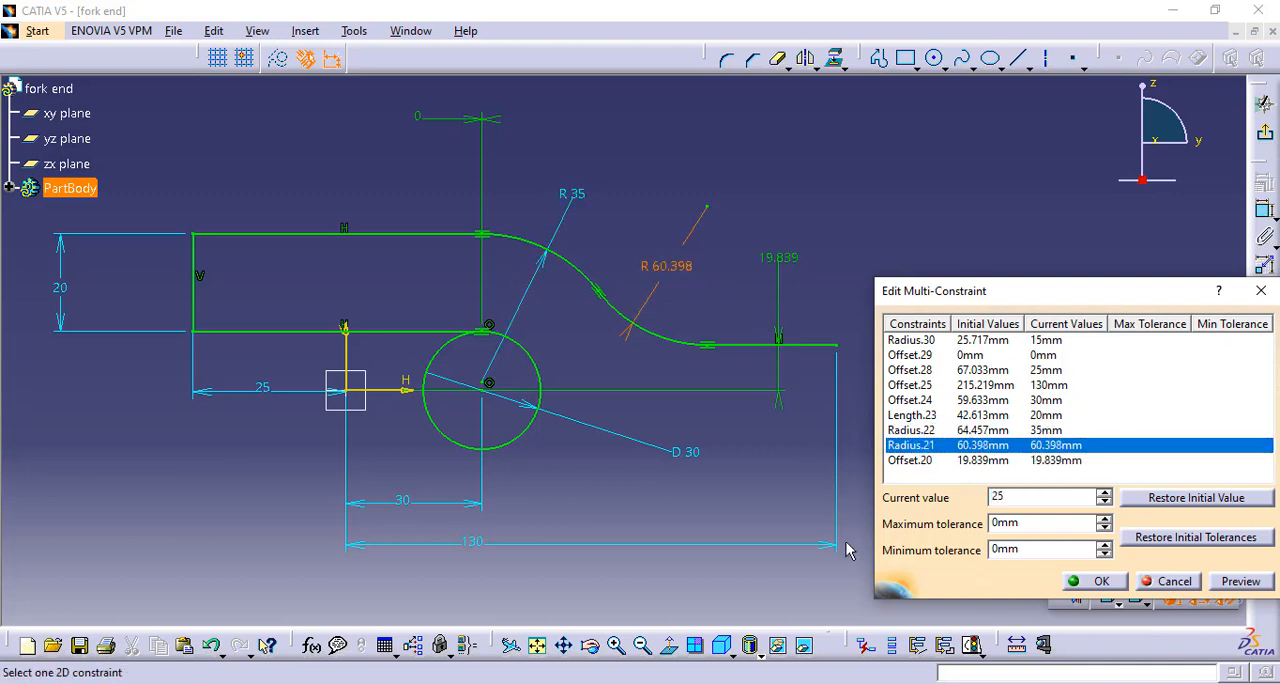
Set the lower arc's radius to 25 mm and the right line's offset from the horizontal axis to 15 mm, and apply the constraint values
text(25)
click(906, 448)
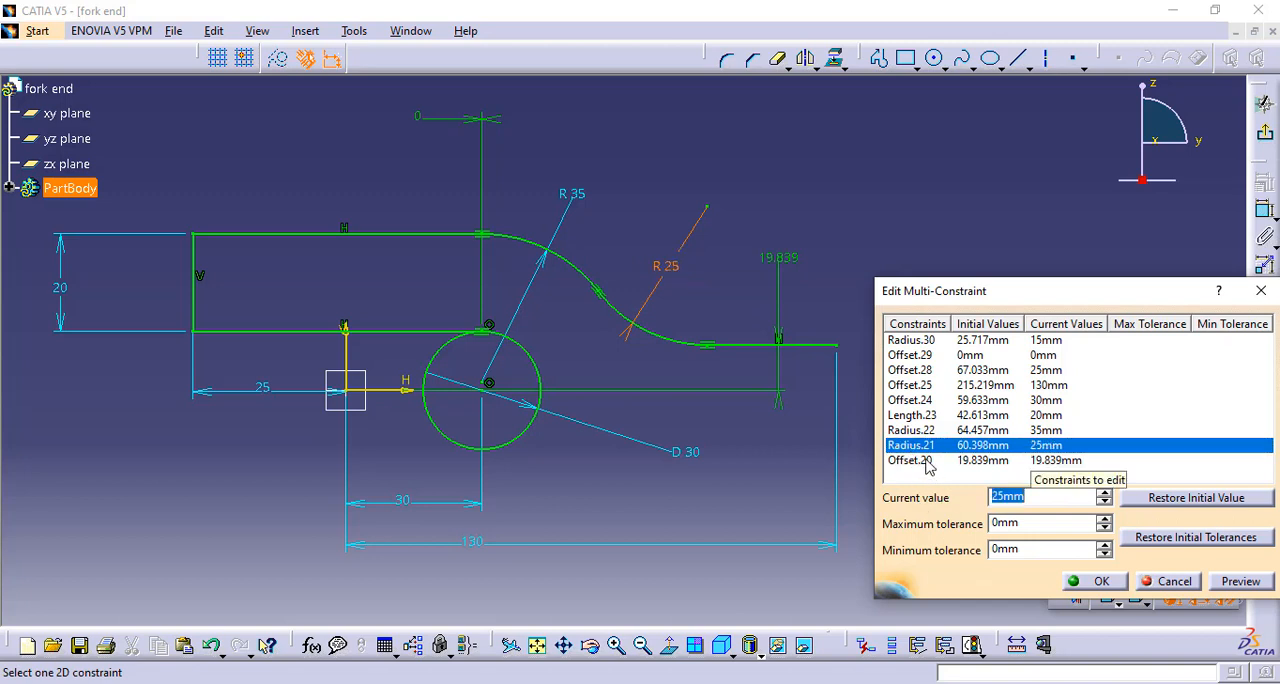
click(926, 462)
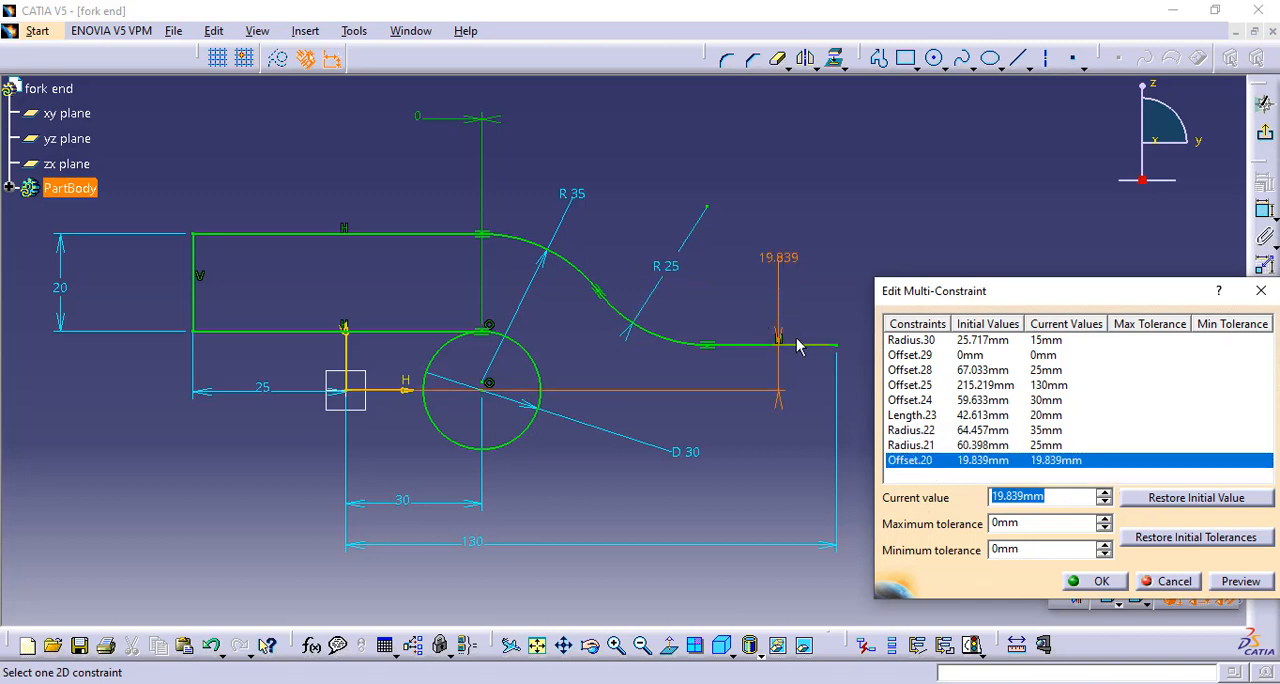
text(15)
key(Return)
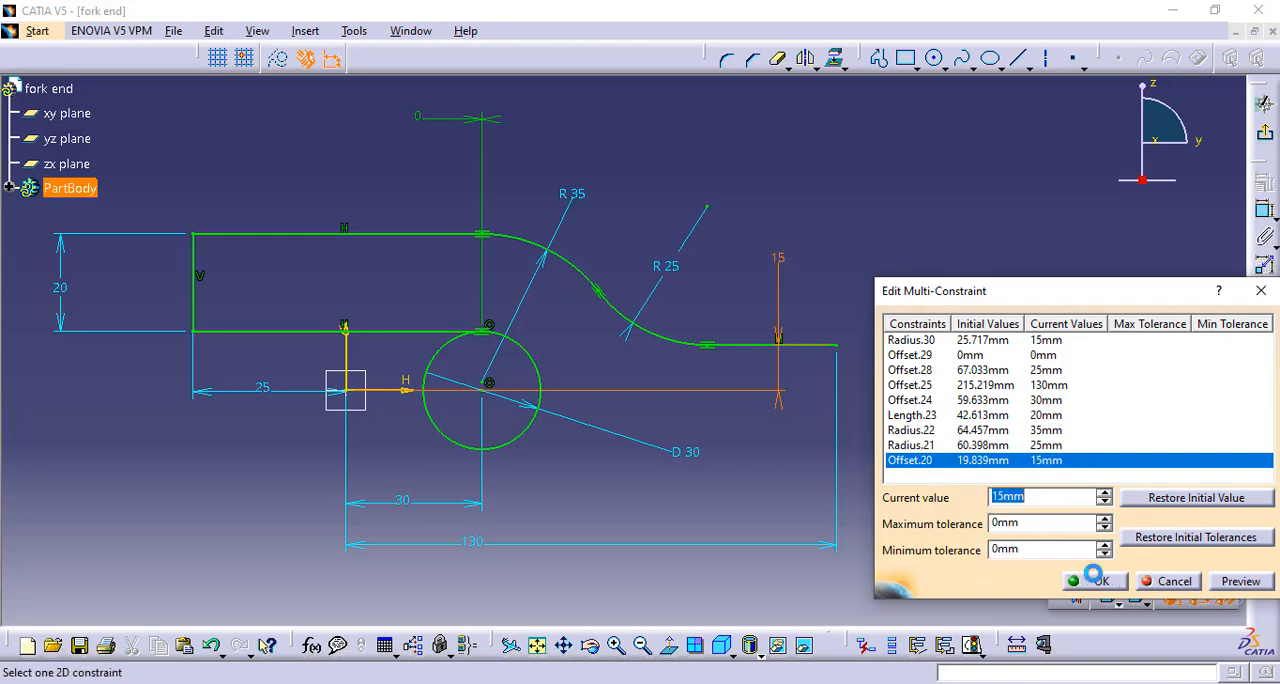
click(1097, 583)
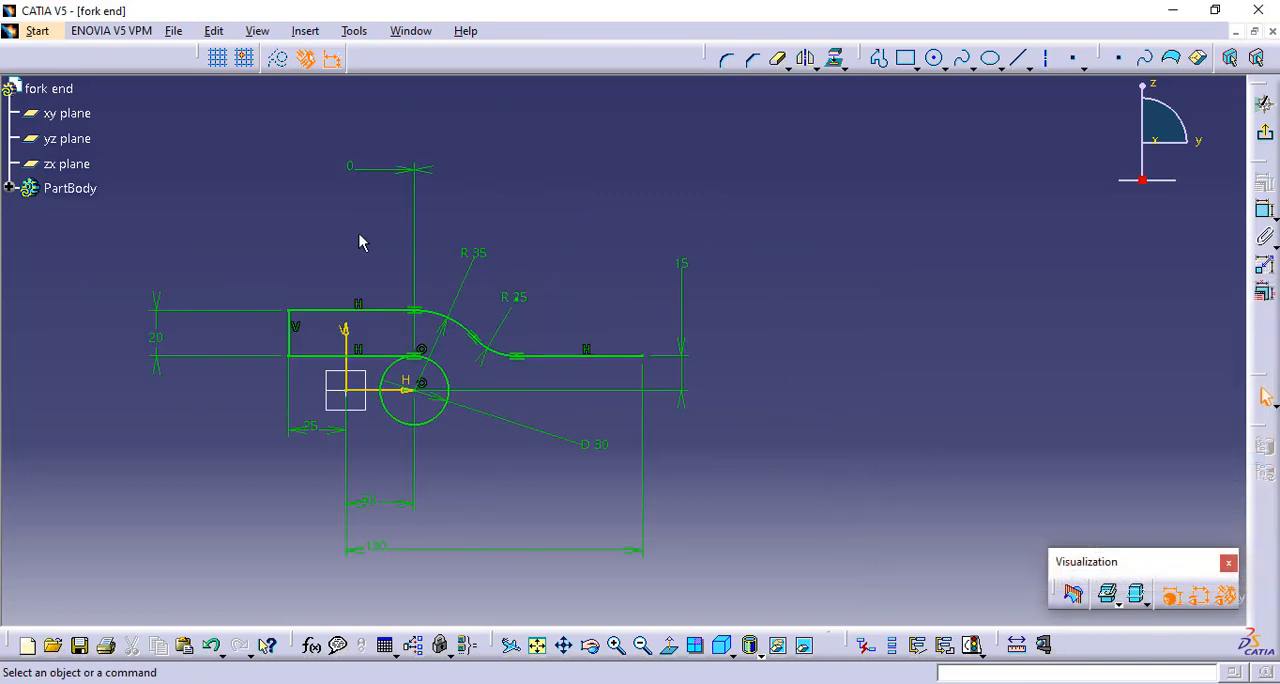
Mirror the four lines and two arcs of the upper profile about the sketch's horizontal axis
mouse_move(445, 495)
middle_down()
mouse_move(477, 483)
mouse_move(543, 417)
mouse_move(517, 391)
mouse_move(891, 282)
middle_up()
middle_click(928, 348)
scroll(914, 345, up, 1)
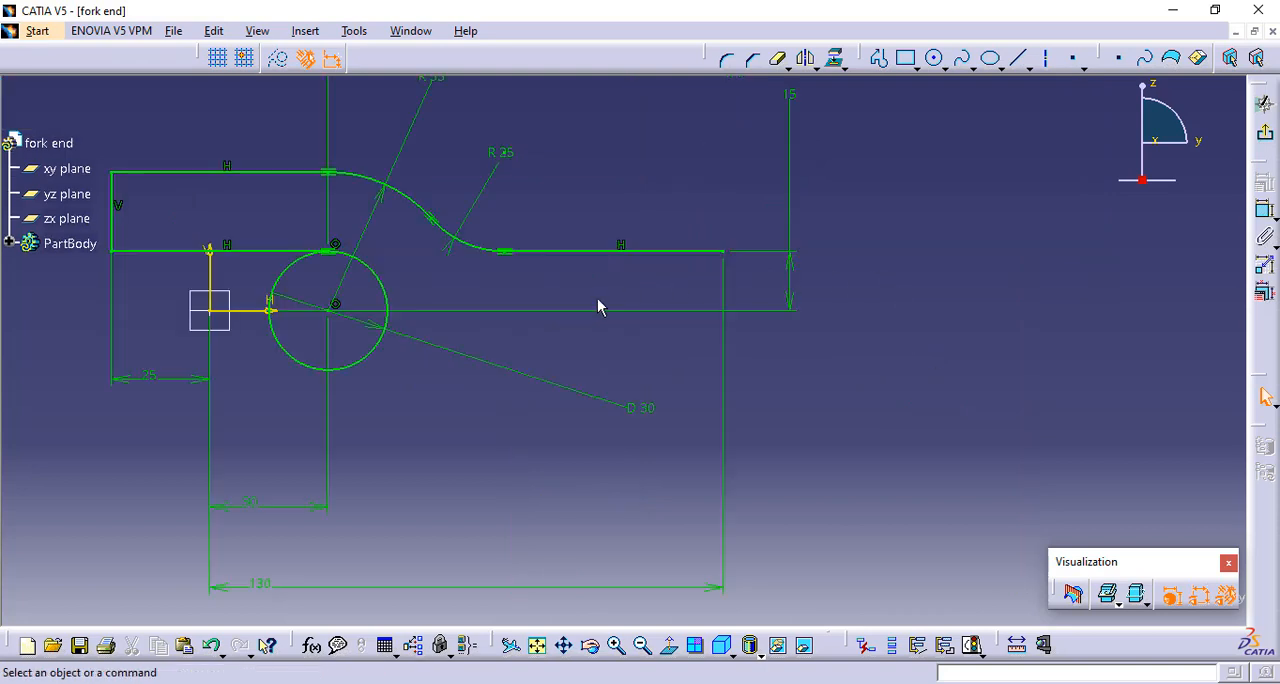
middle_drag(598, 307, 871, 309)
click(868, 265)
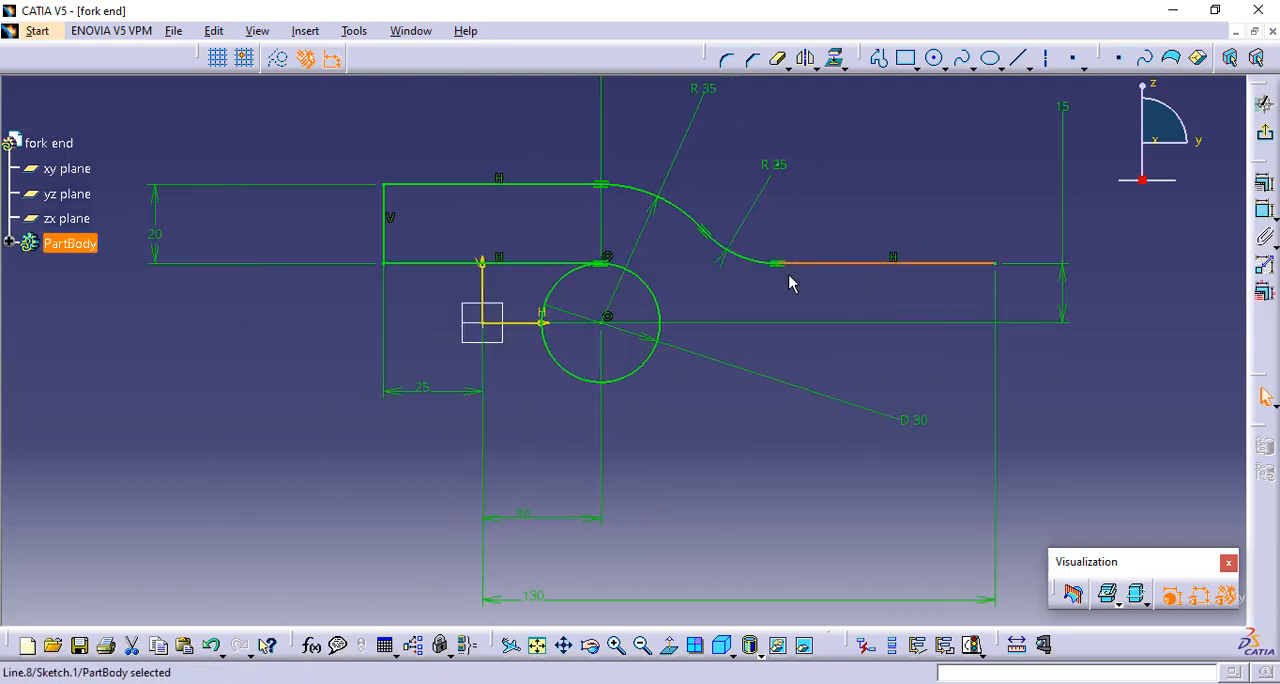
ctrl+click(740, 255)
ctrl+click(677, 208)
ctrl+click(560, 185)
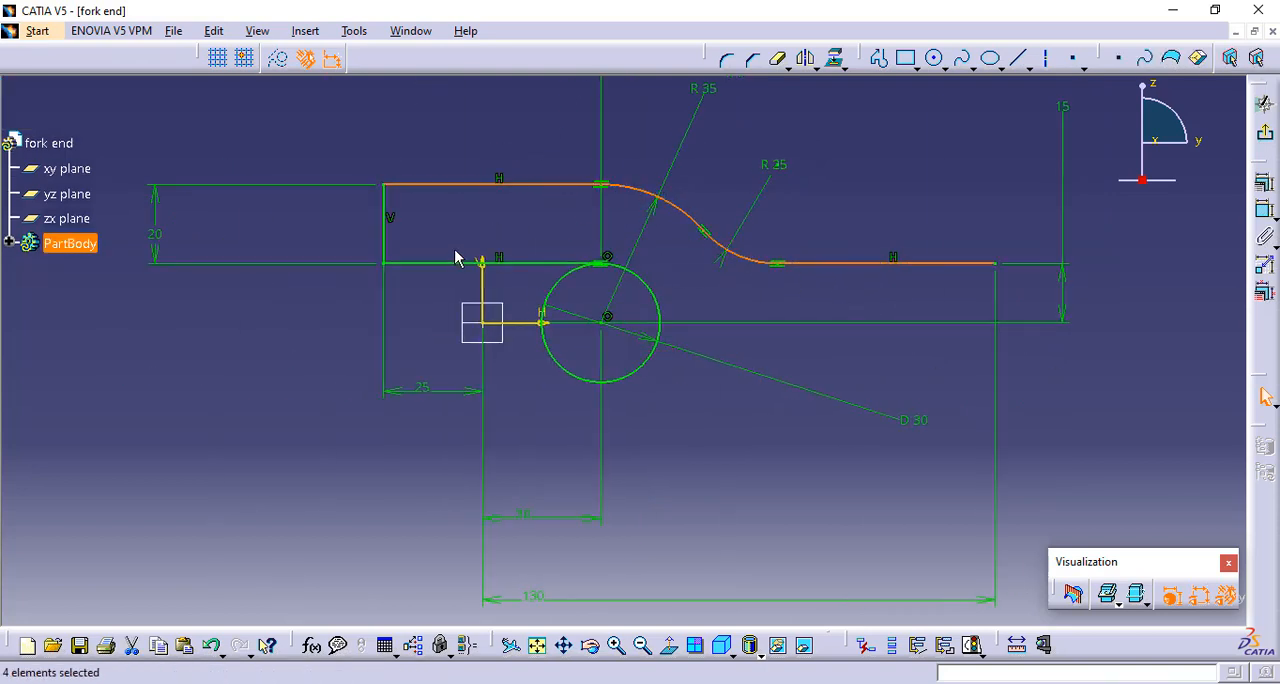
ctrl+click(432, 263)
ctrl+click(384, 238)
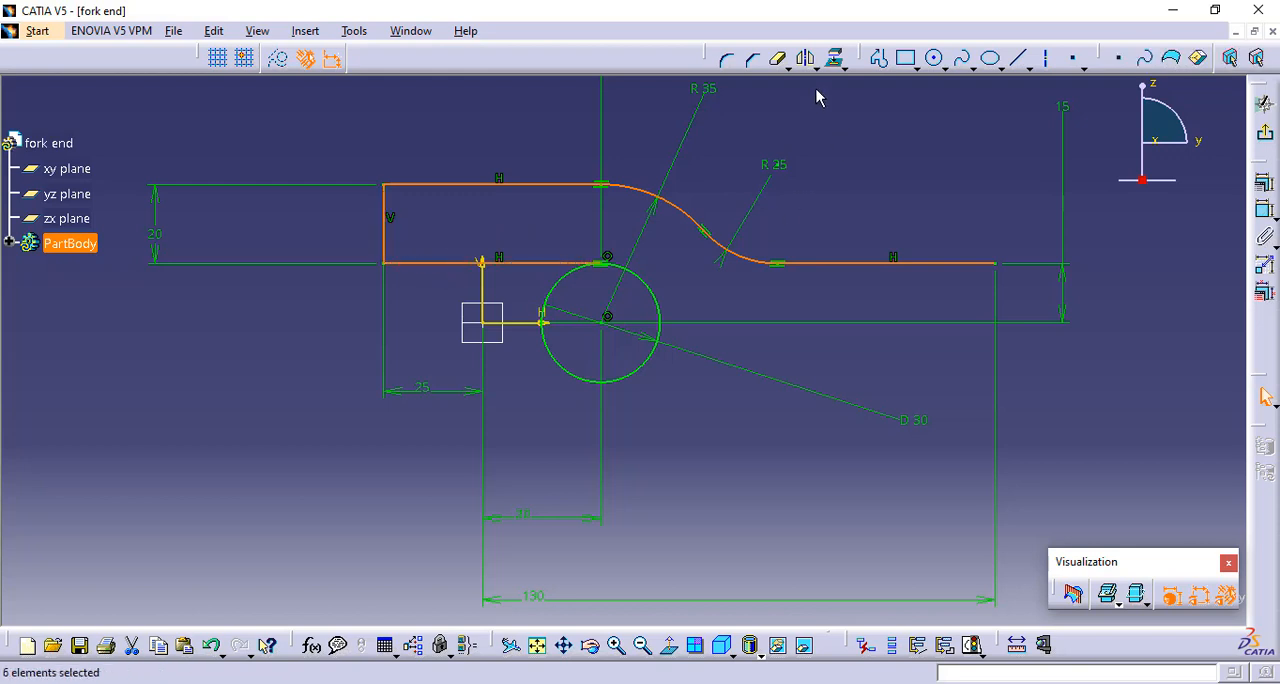
click(805, 57)
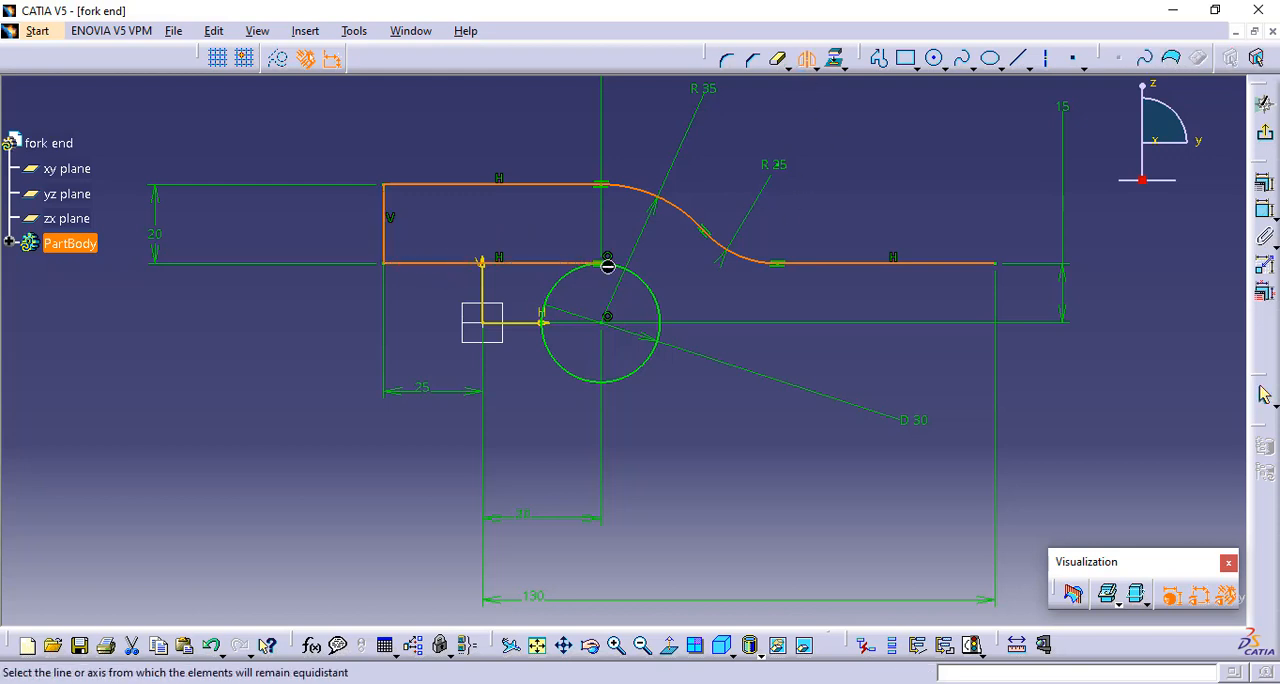
click(521, 321)
Trim away the left half of the 30 mm circle, close the profile's right end with a vertical line, and exit the sketch
click(778, 60)
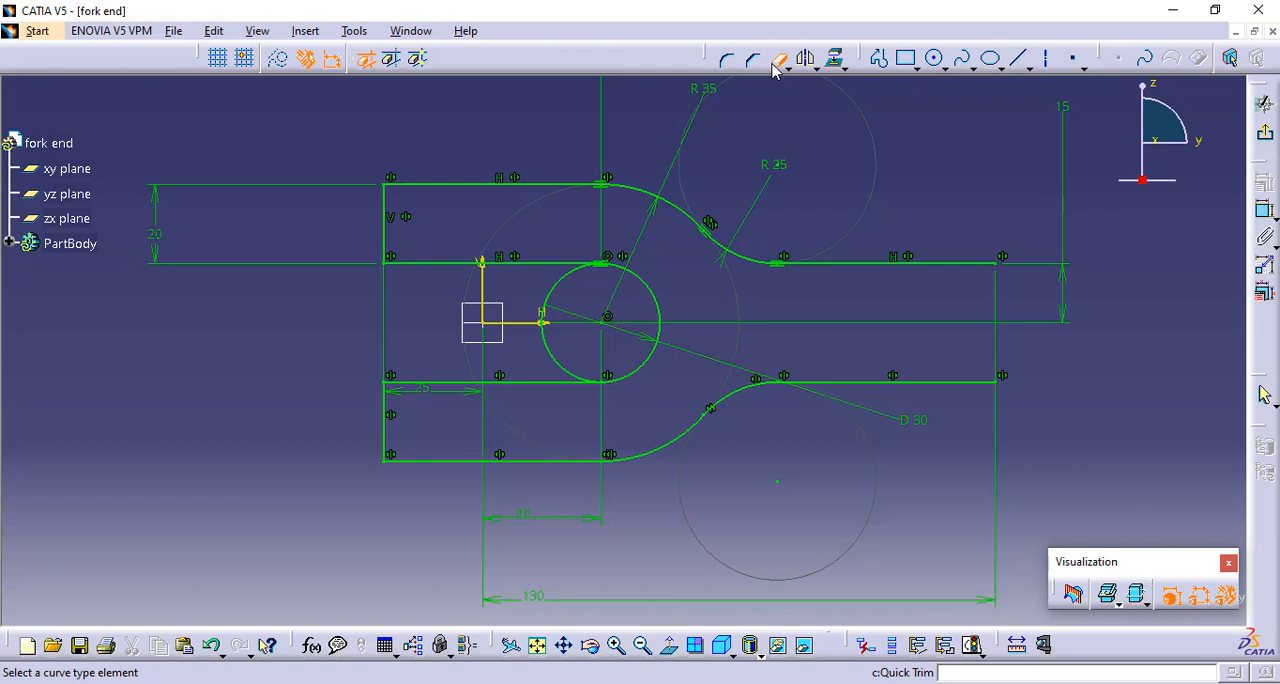
click(551, 289)
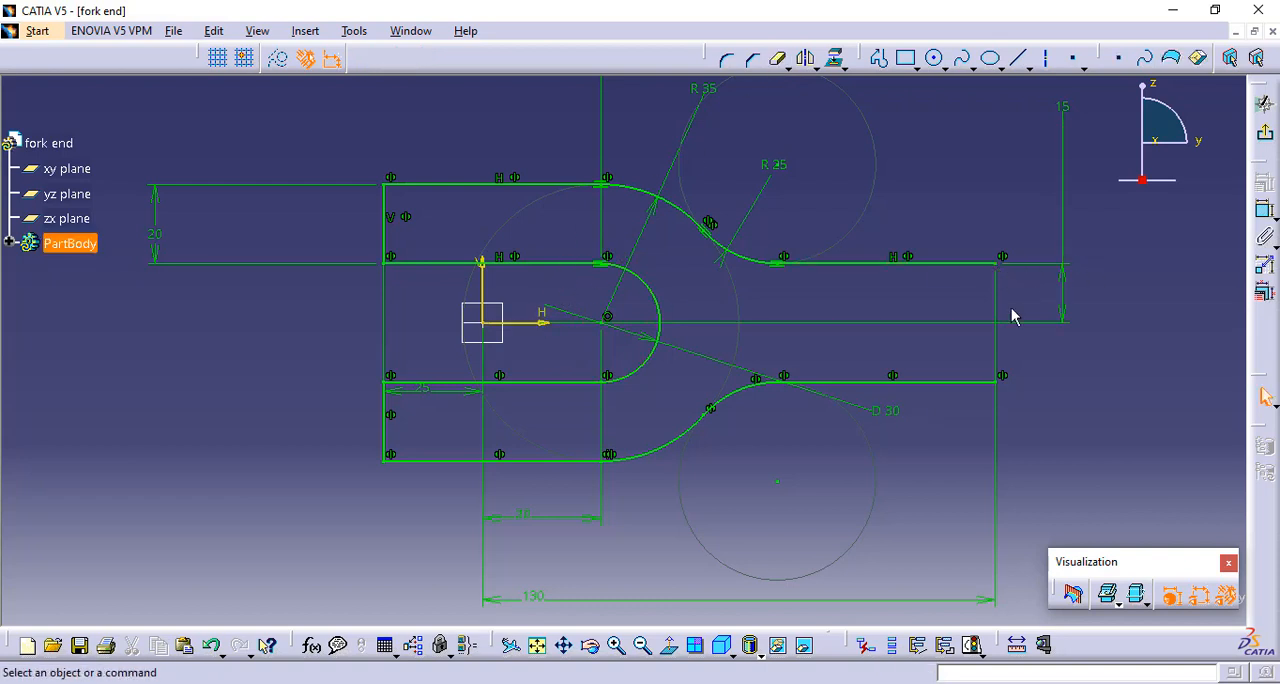
click(1018, 57)
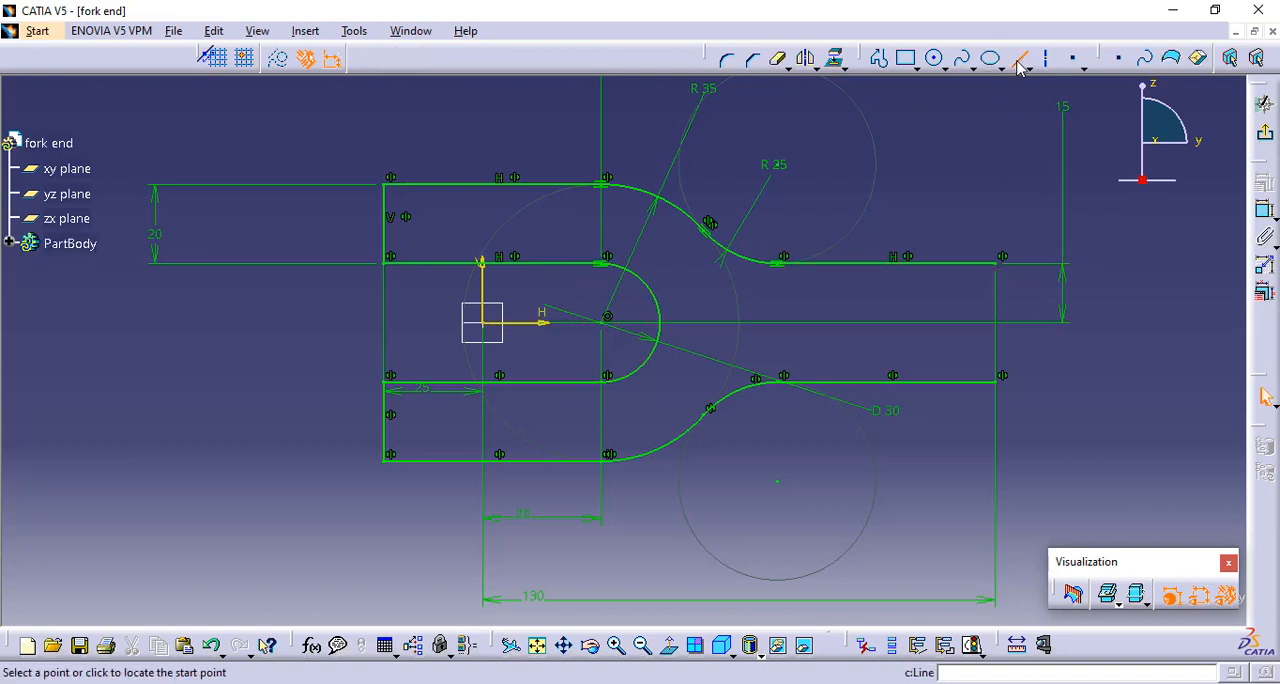
click(1005, 266)
click(998, 385)
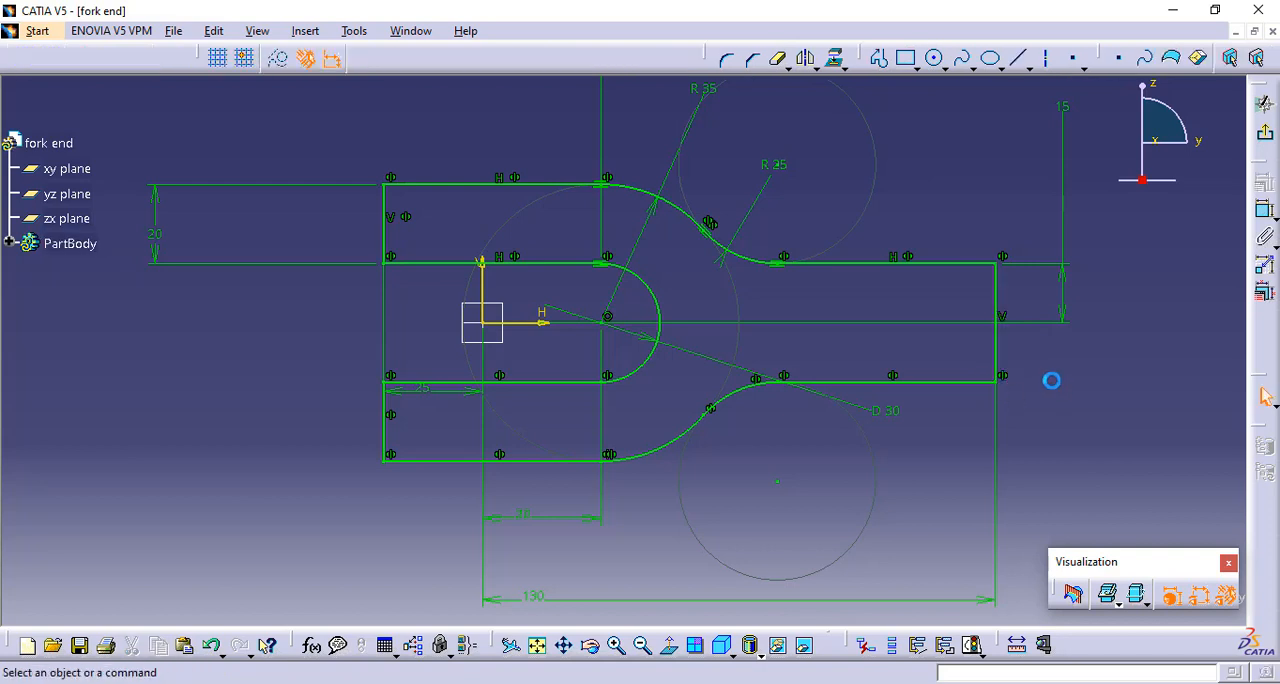
click(1263, 103)
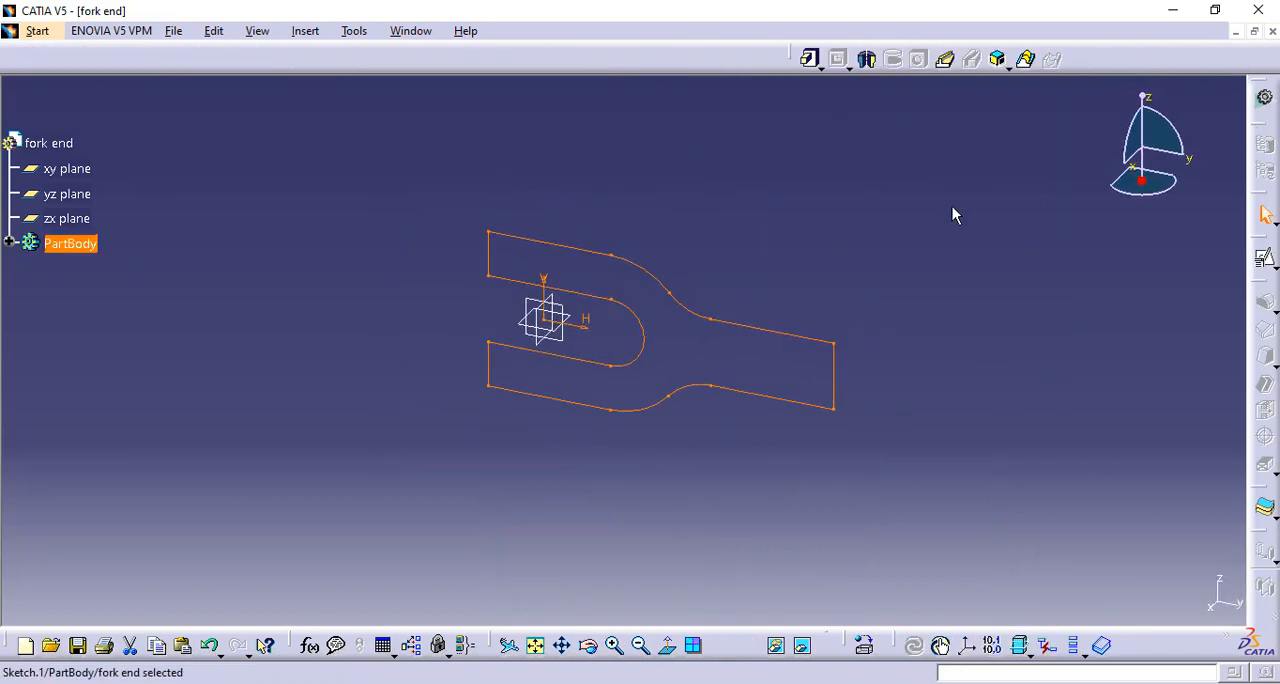
Create a positioned sketch on the xy plane with H along the y axis and V opposite to the x axis
click(580, 318)
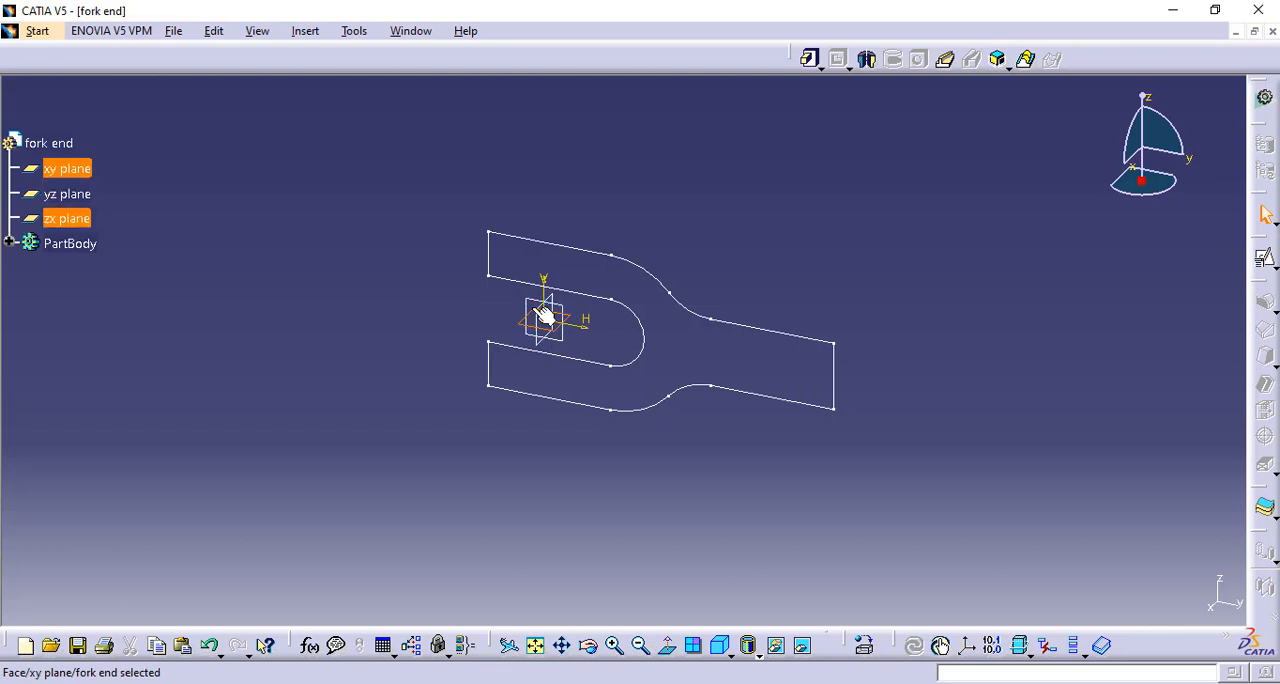
click(1268, 266)
click(1264, 285)
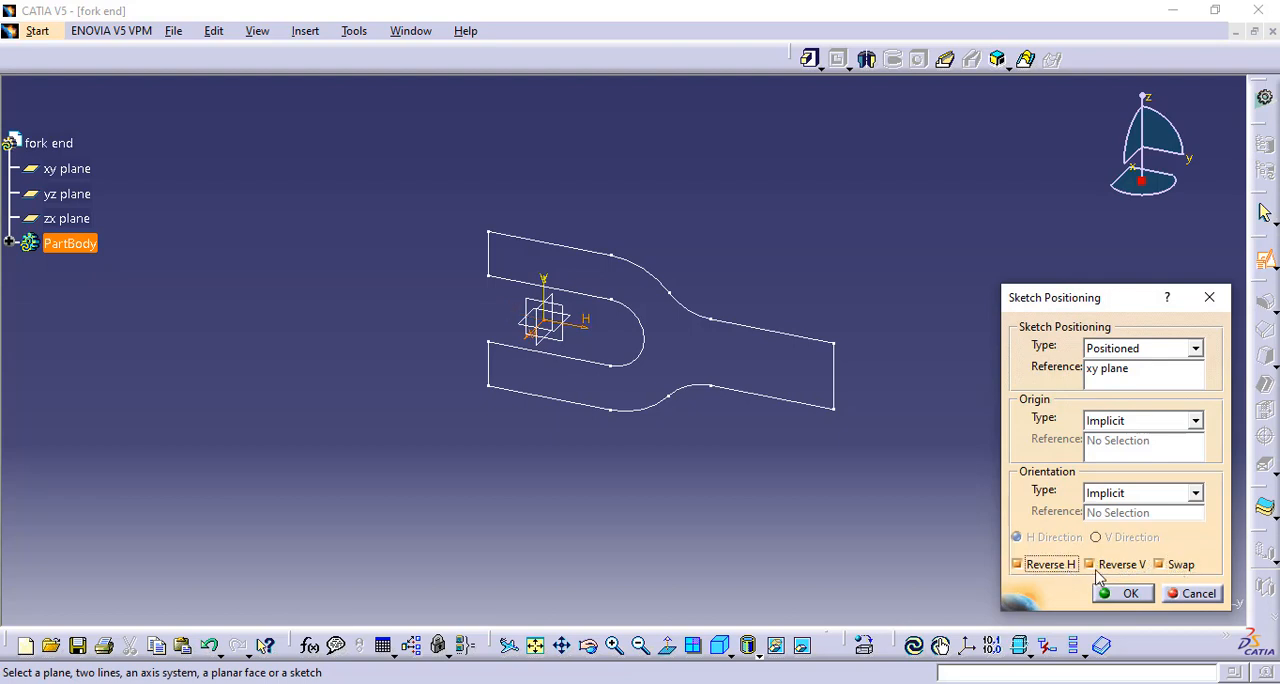
click(1125, 594)
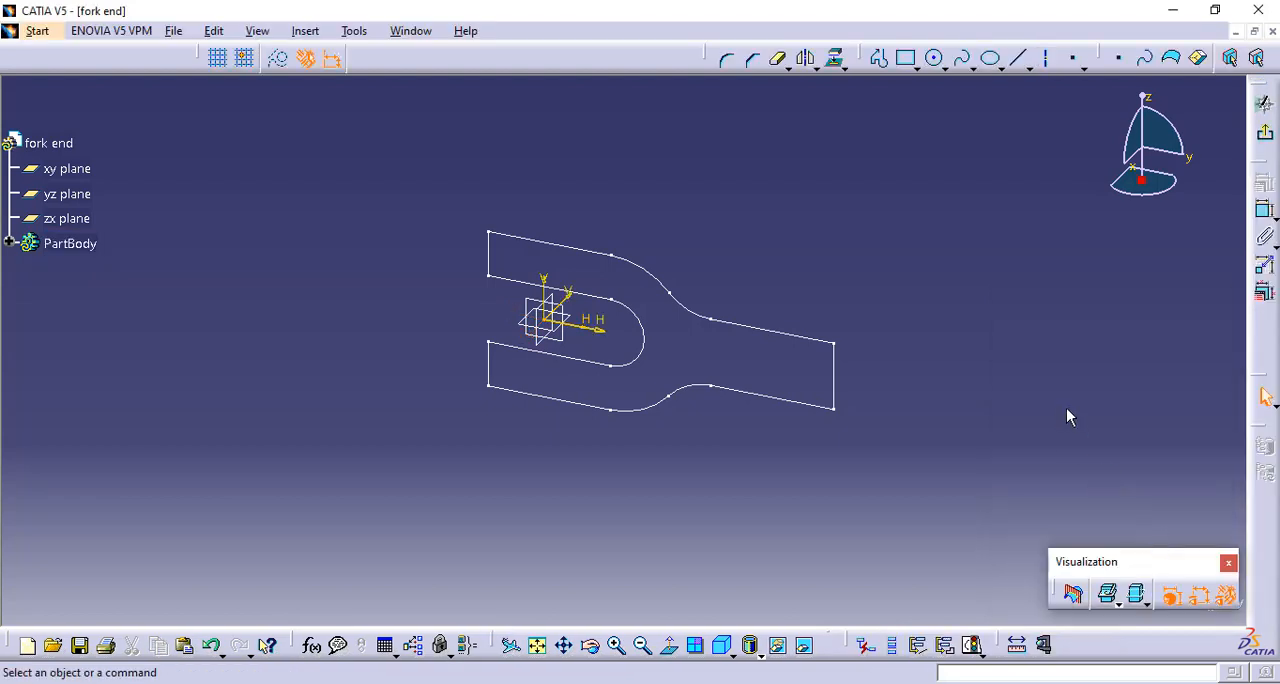
Sketch a circle centred on the origin, large enough to extend past the left end of the fork profile
click(936, 59)
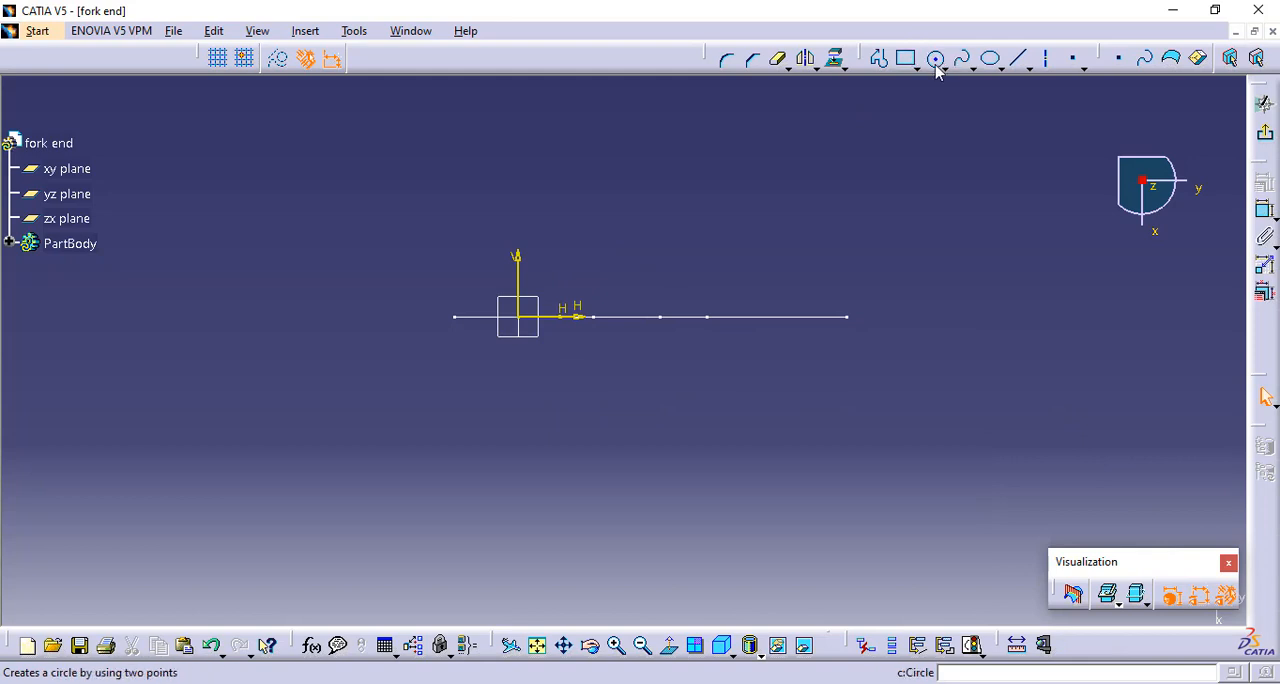
click(519, 317)
click(519, 220)
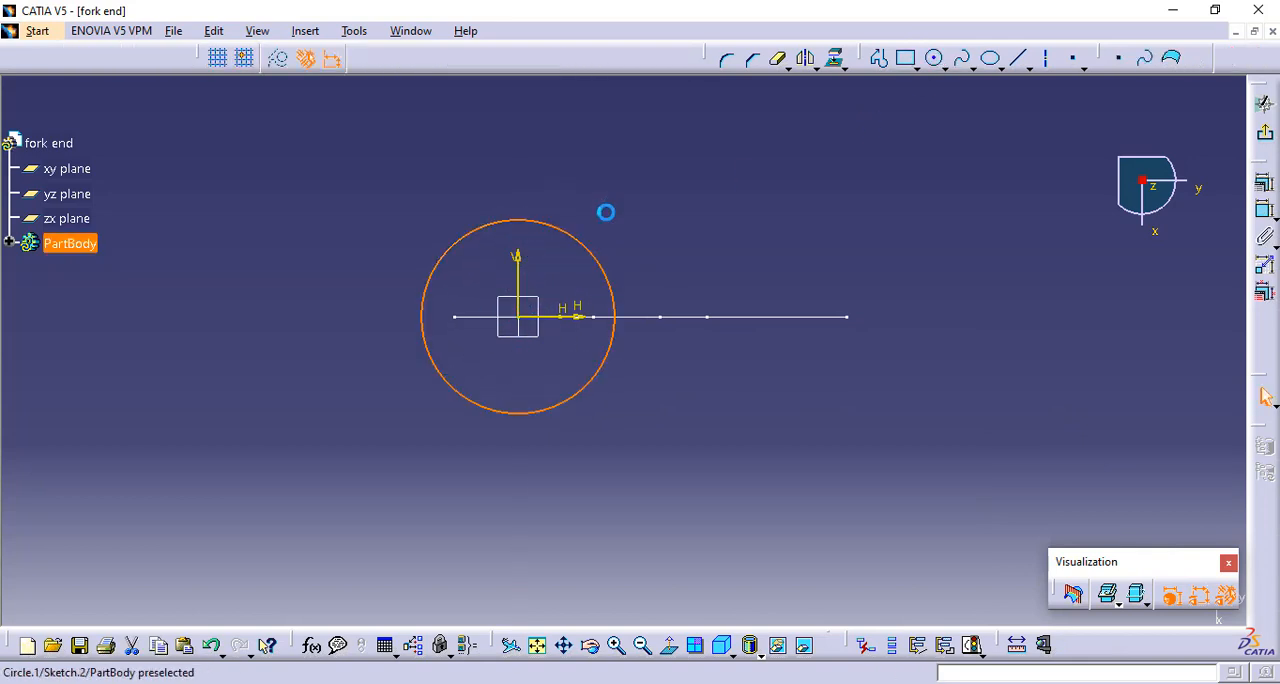
Draw a profile from the circle's upper right with a horizontal line about 107 mm long and a vertical line down to the horizontal axis
click(880, 60)
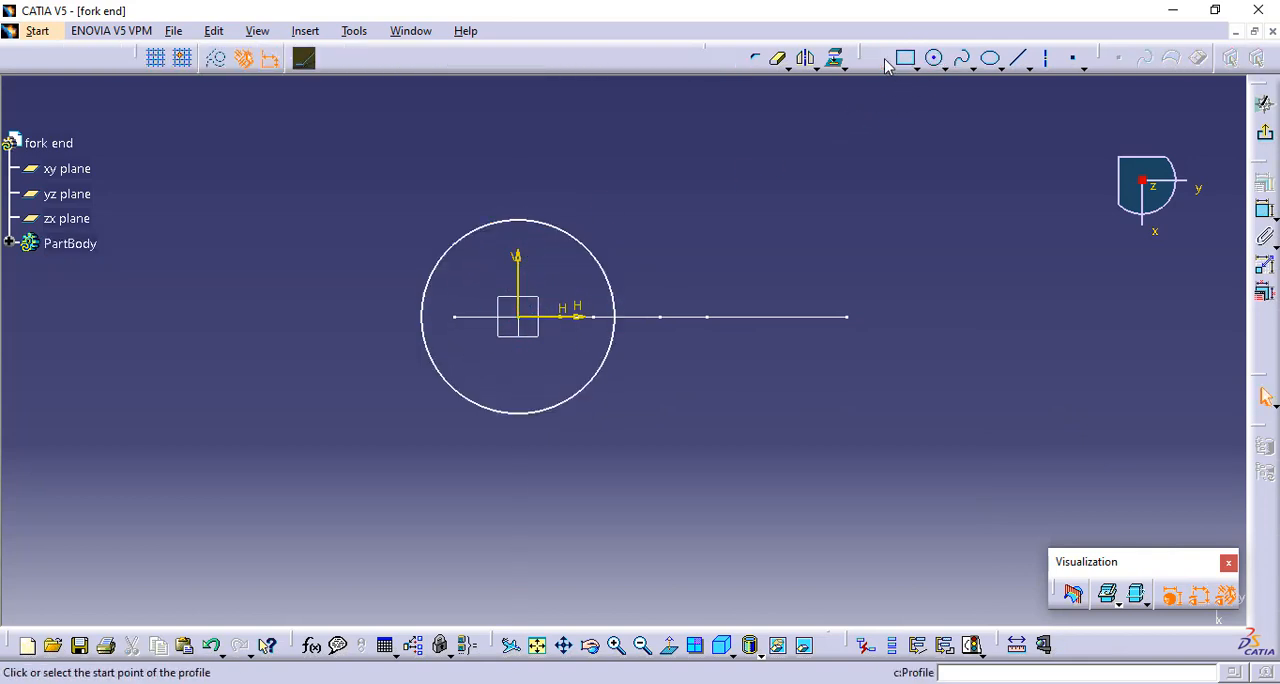
click(588, 237)
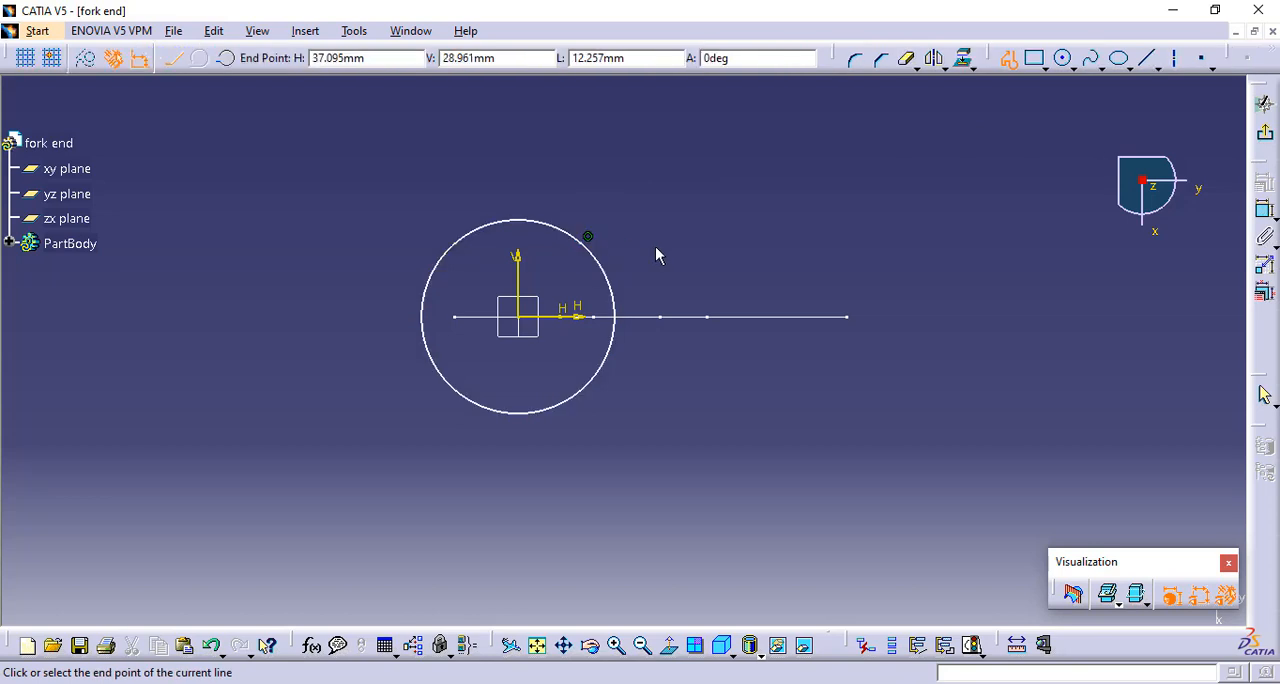
click(850, 243)
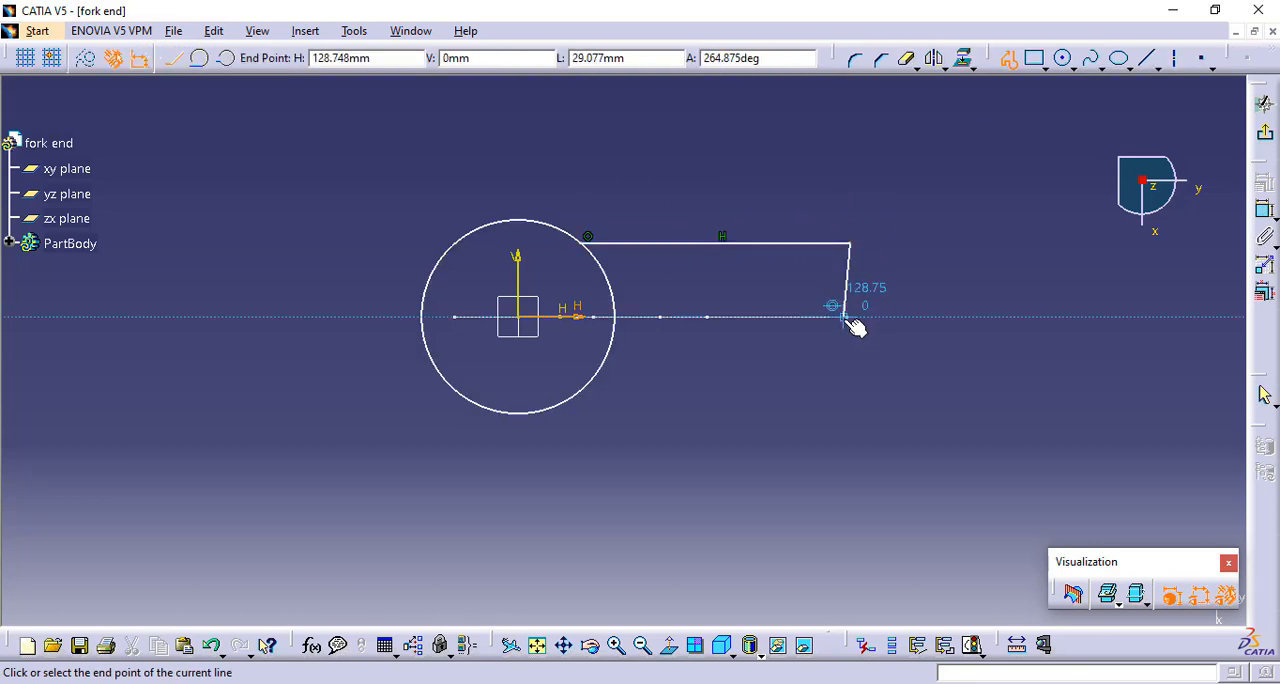
click(853, 319)
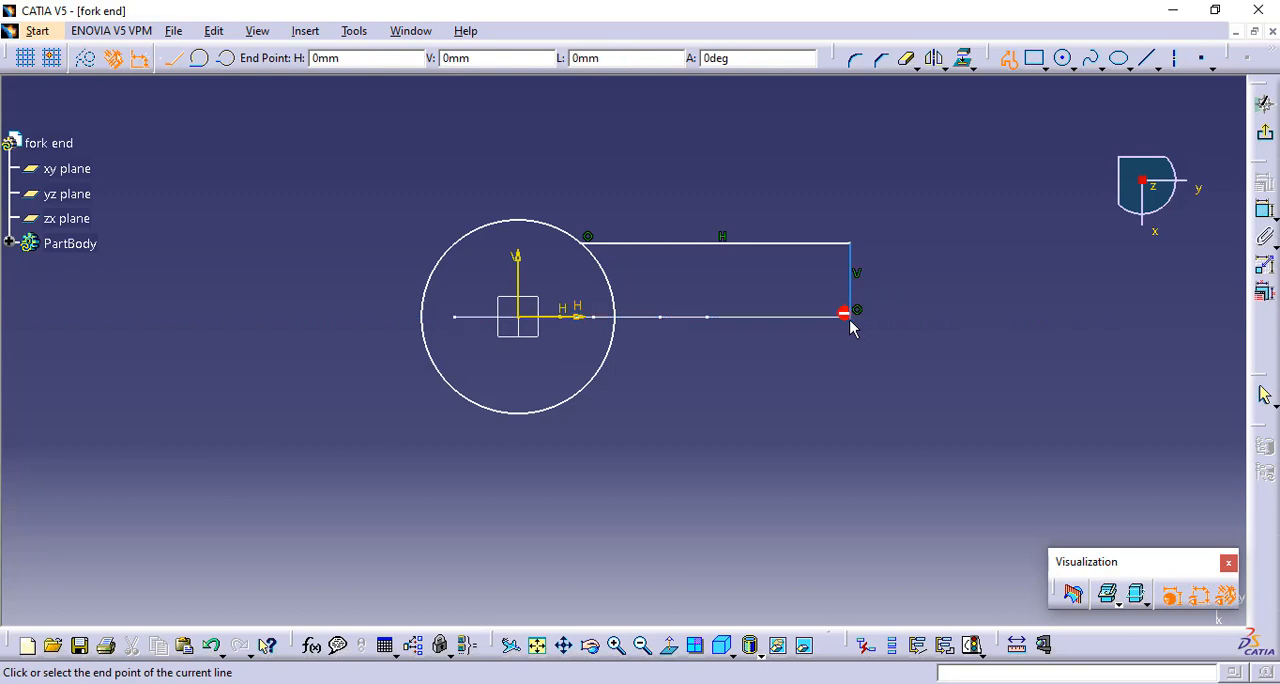
key(Escape)
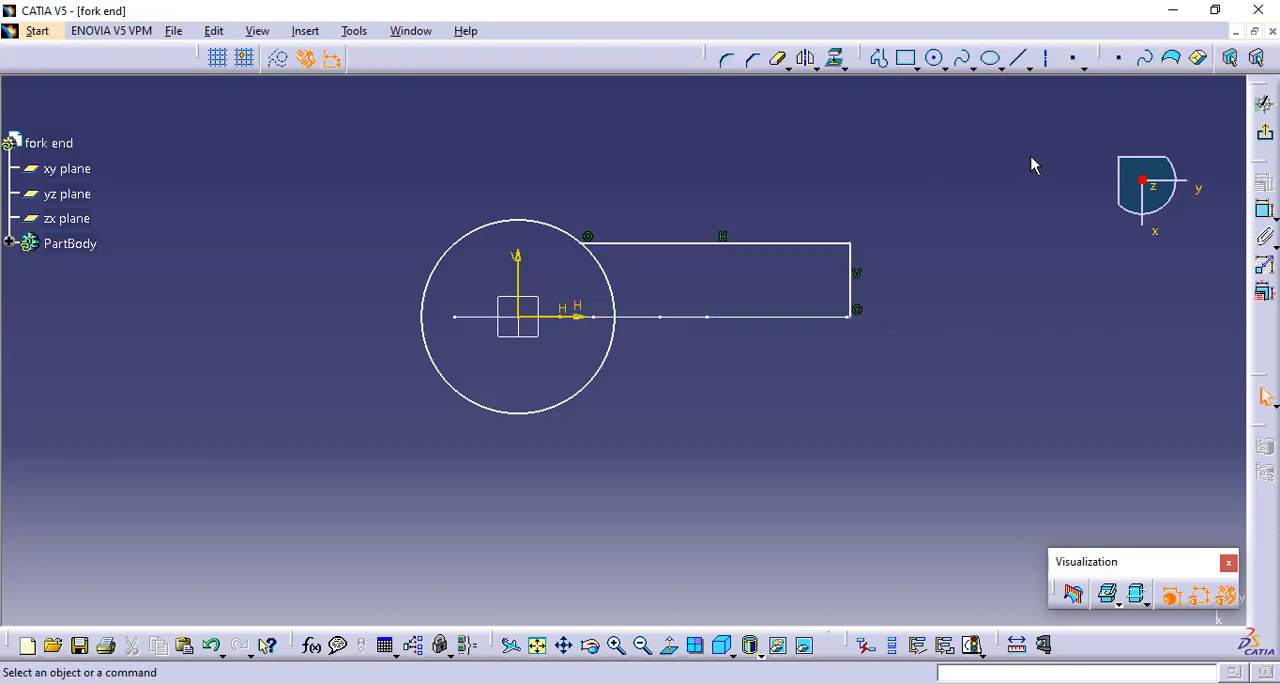
Dimension the distance from the vertical axis to the right vertical line and set it to 130 mm
click(1262, 211)
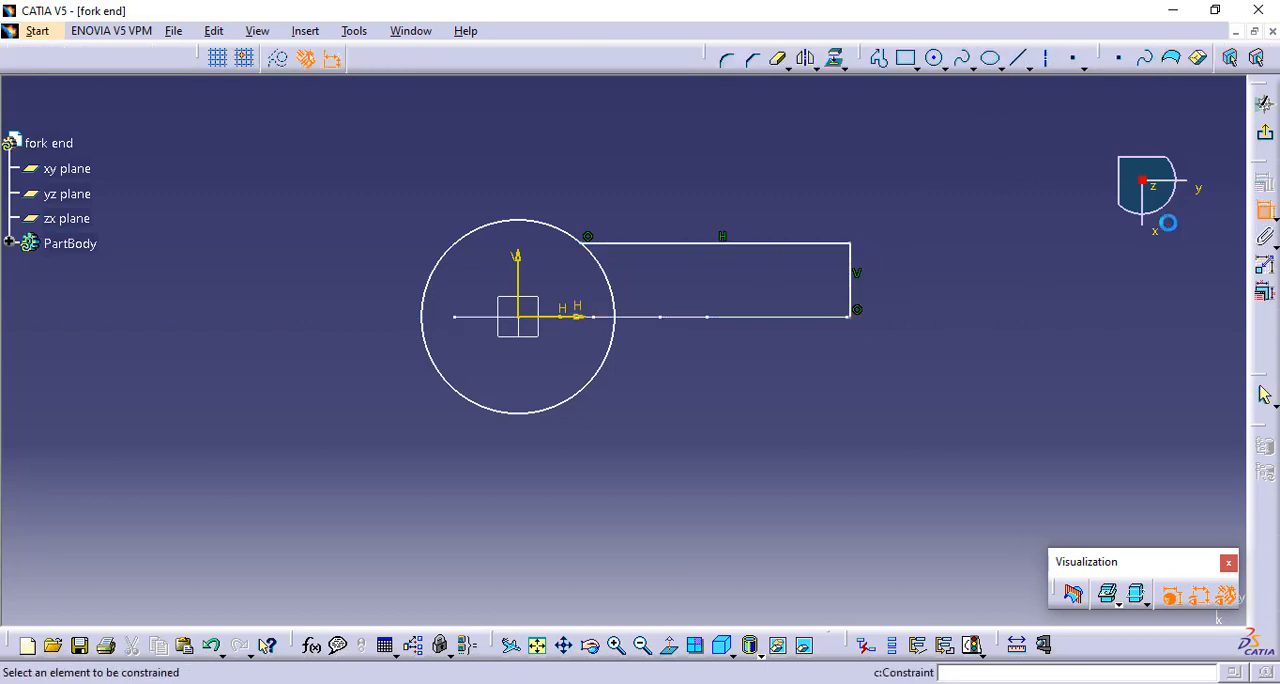
click(519, 272)
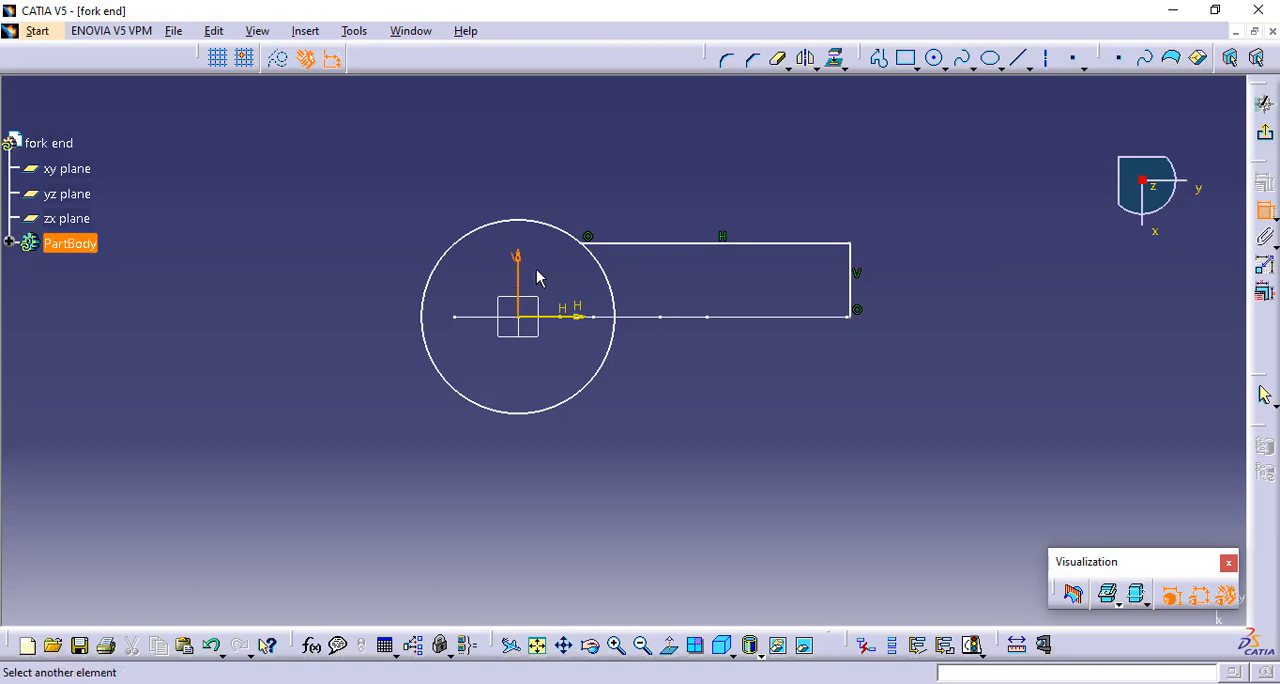
click(853, 272)
click(692, 125)
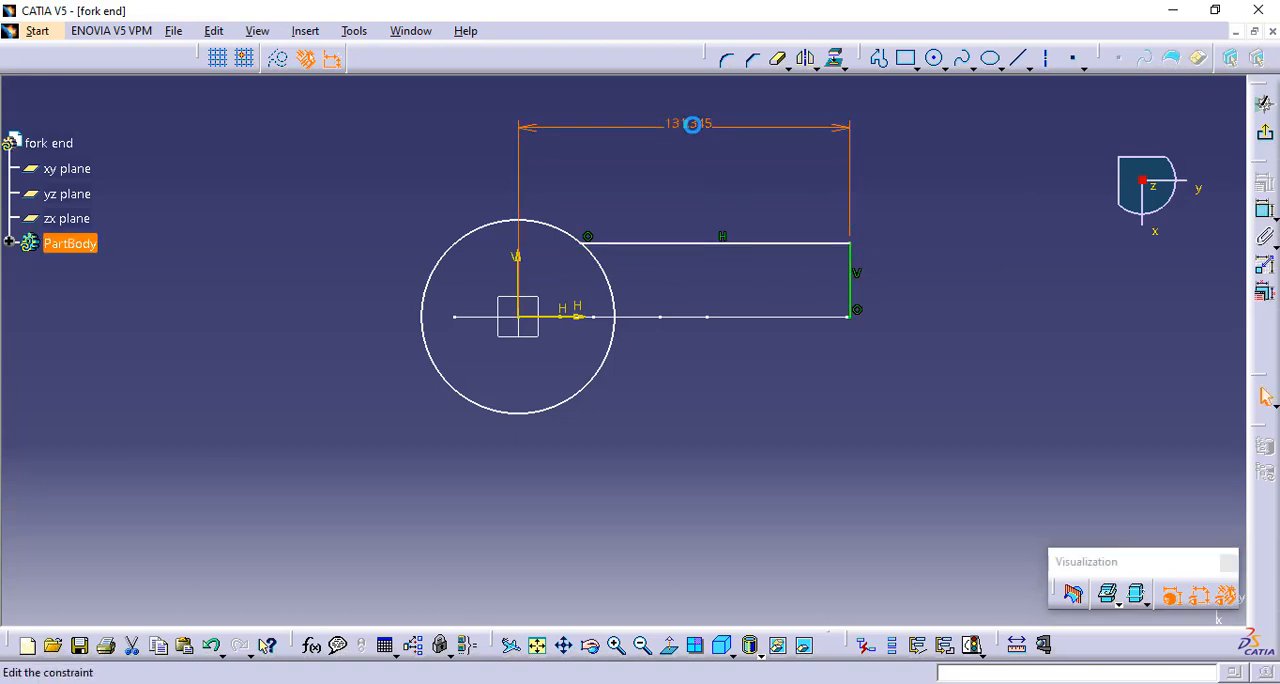
double_click(692, 124)
text(130)
key(Return)
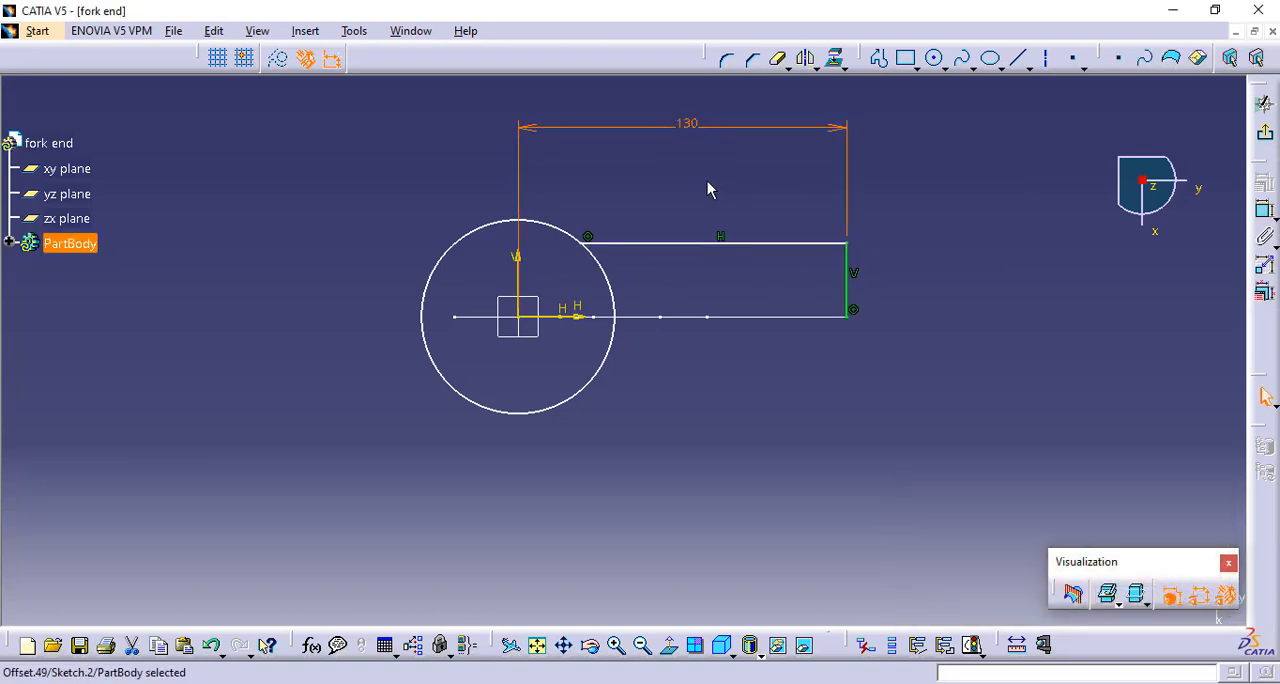
Dimension the distance between the upper horizontal line and the horizontal axis and set it to 15 mm
click(690, 244)
click(591, 317)
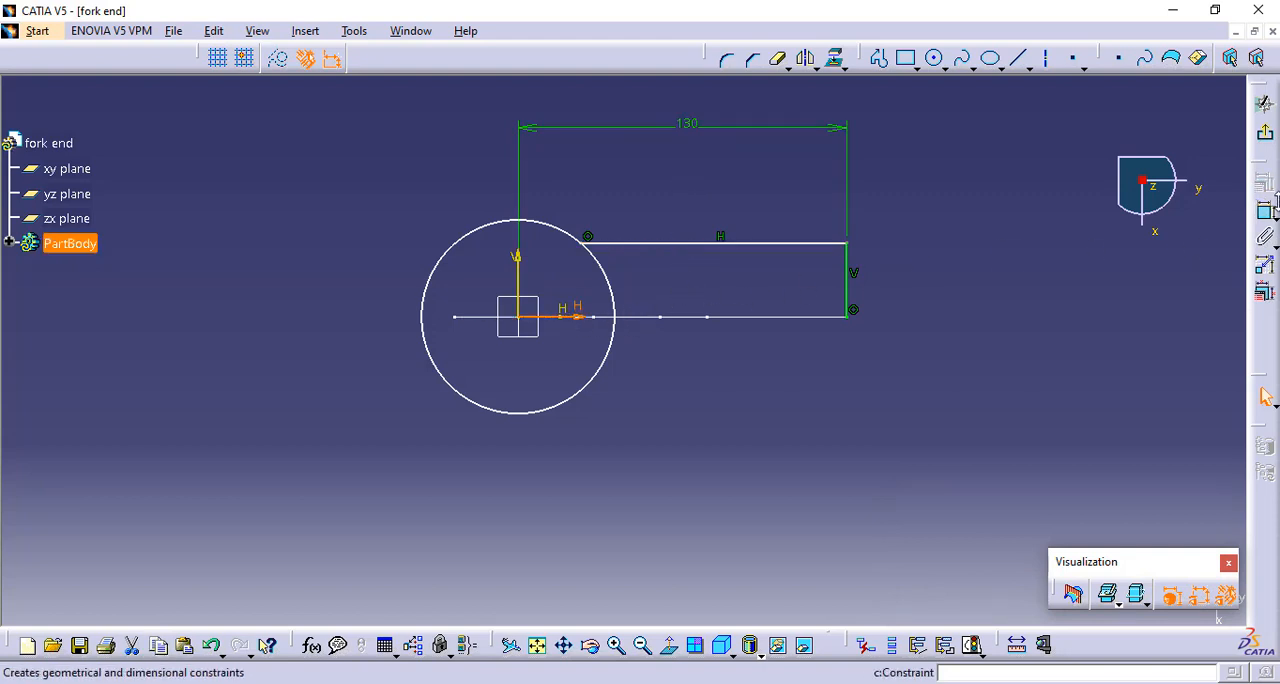
click(1264, 209)
click(658, 243)
click(665, 194)
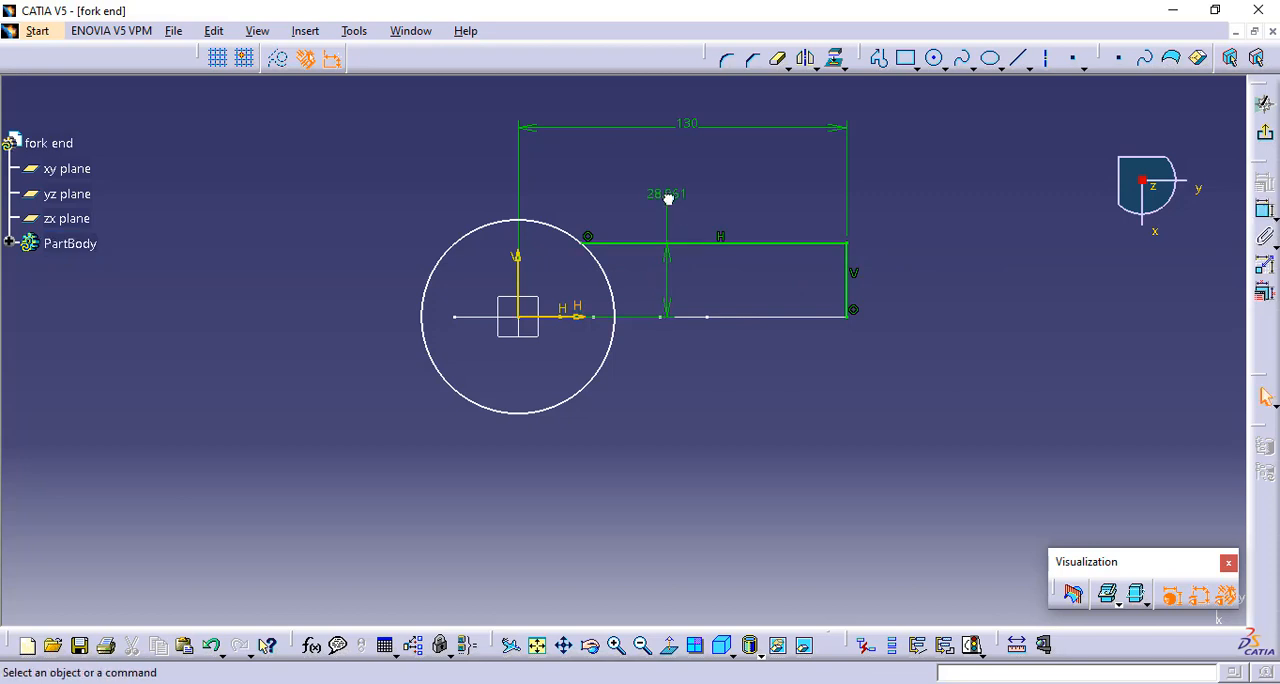
double_click(668, 191)
text(15mm)
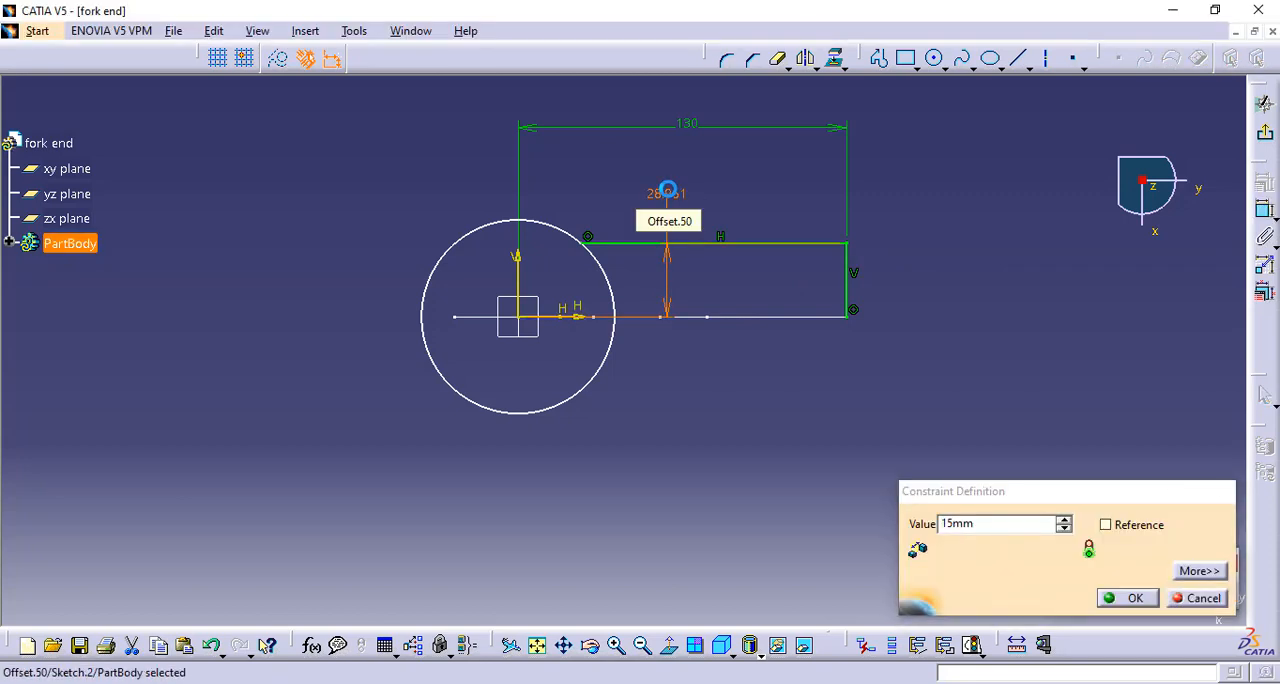
key(Return)
Dimension the circle centred on the origin and set its diameter to 50 mm
click(480, 268)
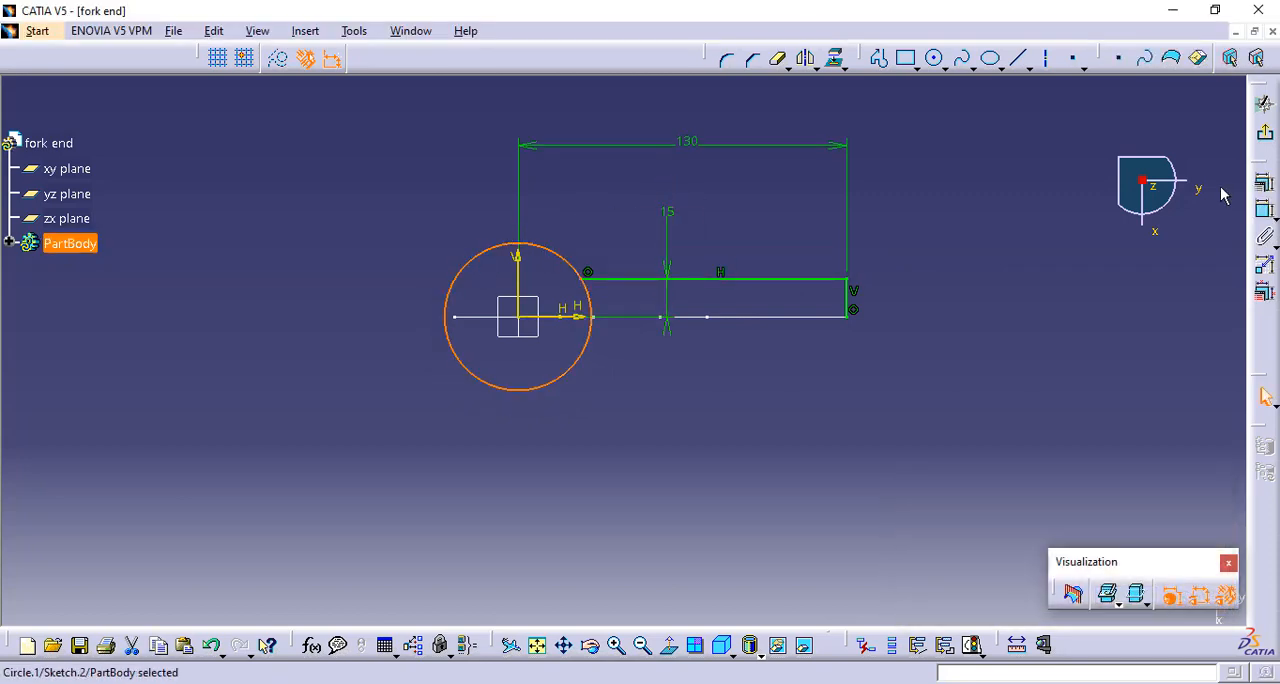
click(1264, 209)
click(302, 220)
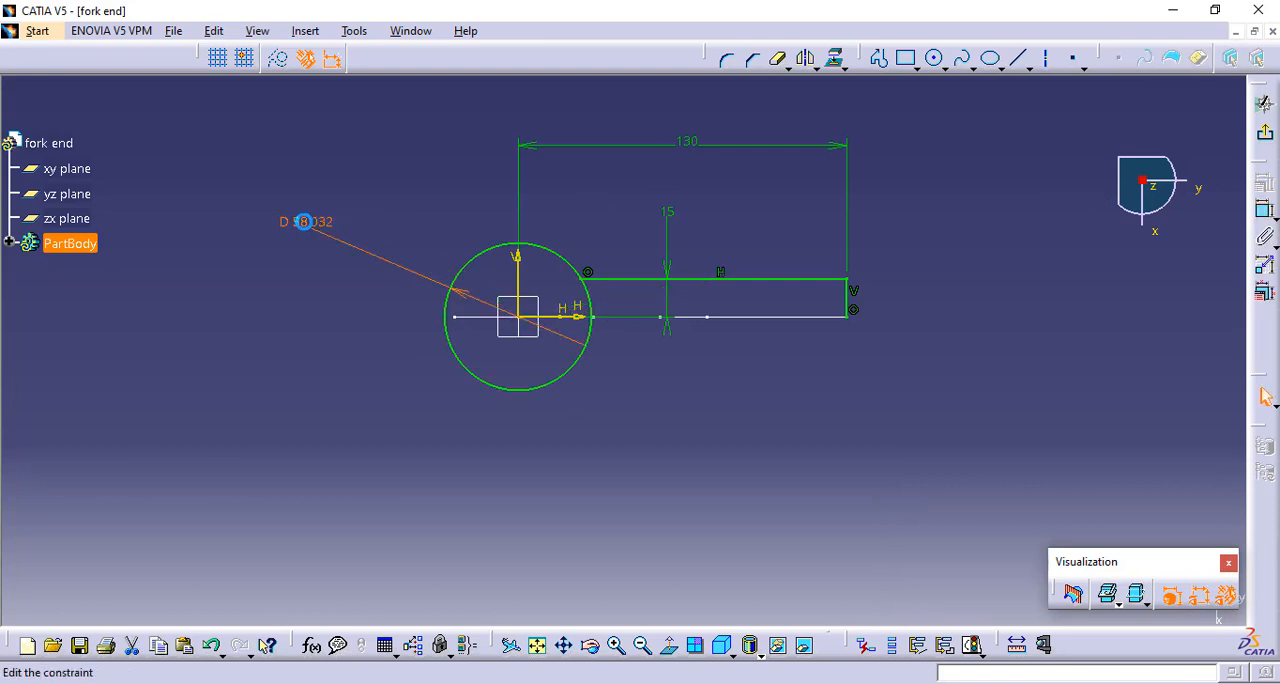
double_click(303, 222)
text(50mm)
key(Return)
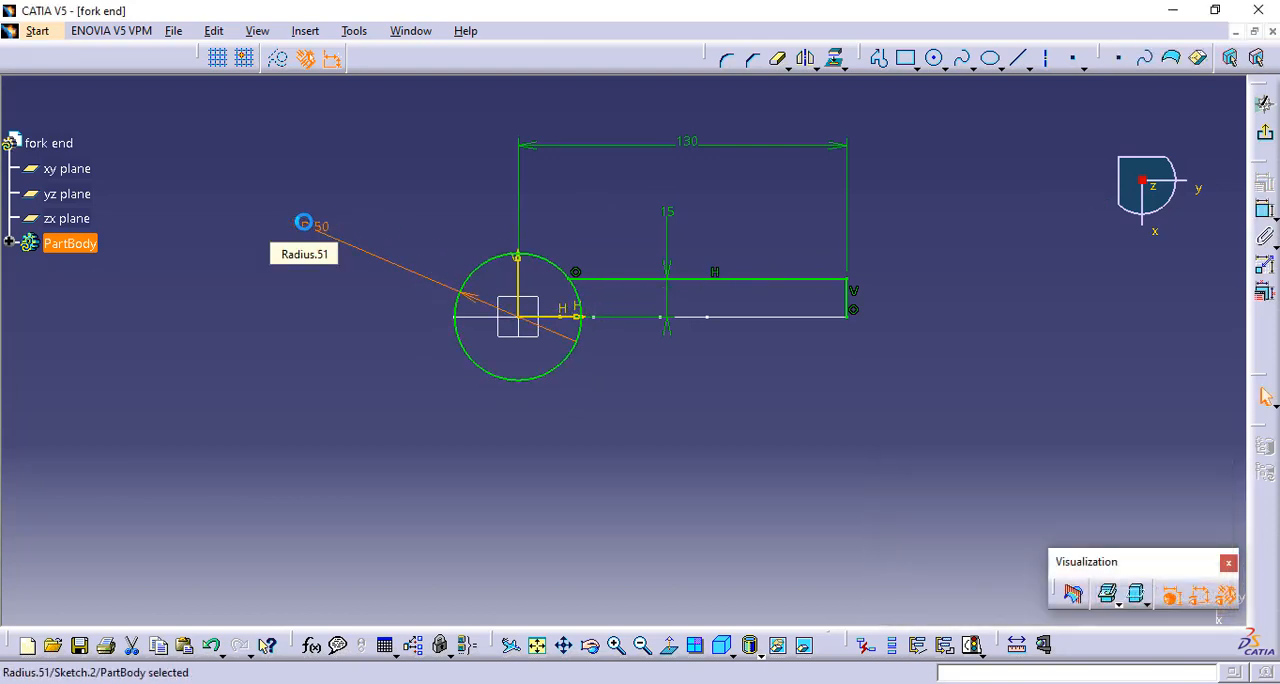
click(590, 214)
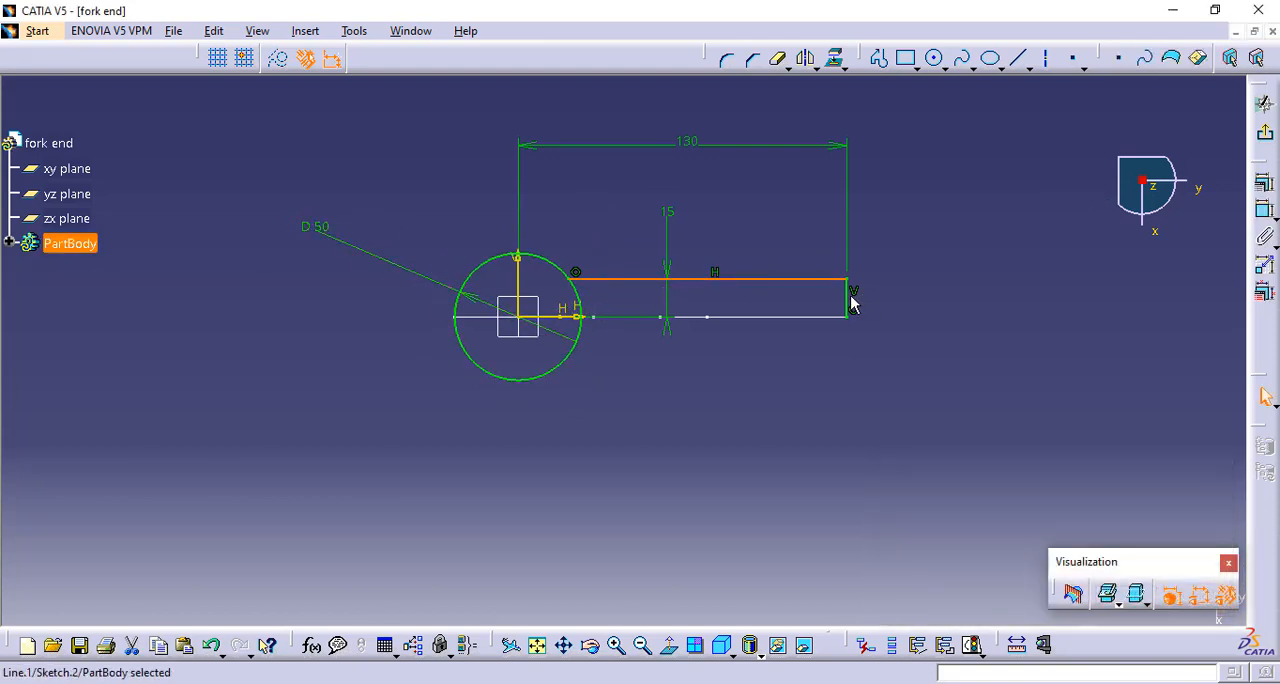
click(805, 58)
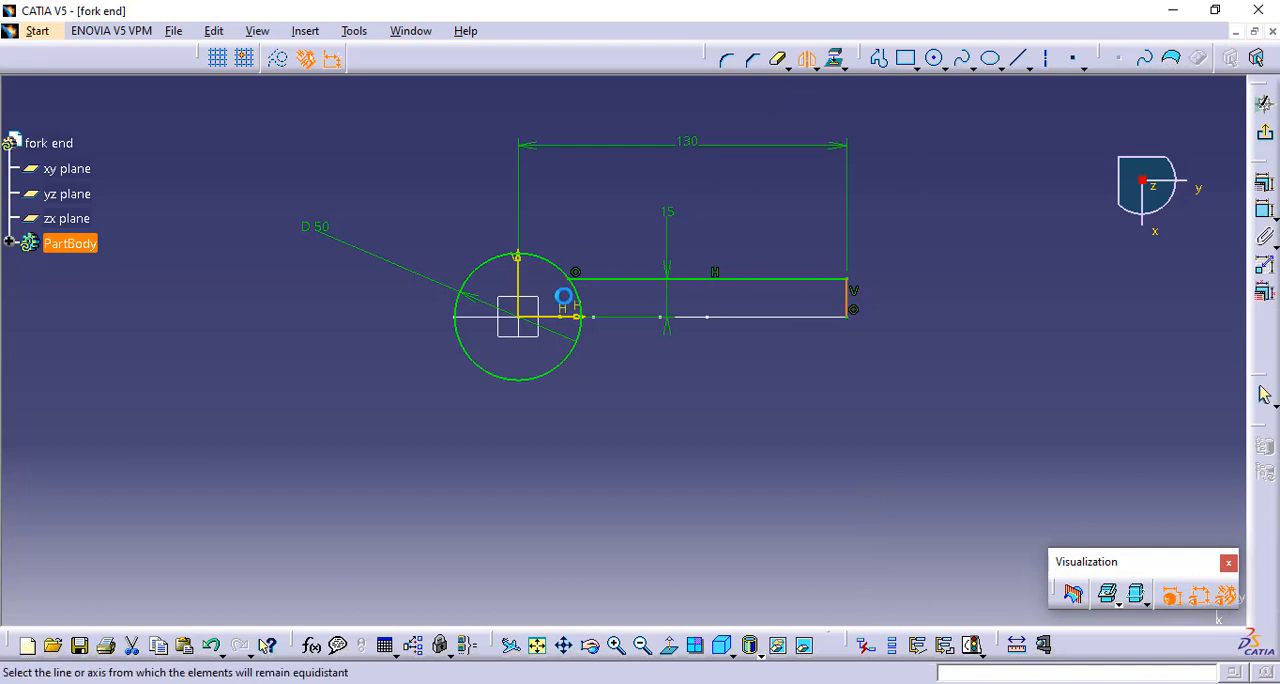
click(549, 316)
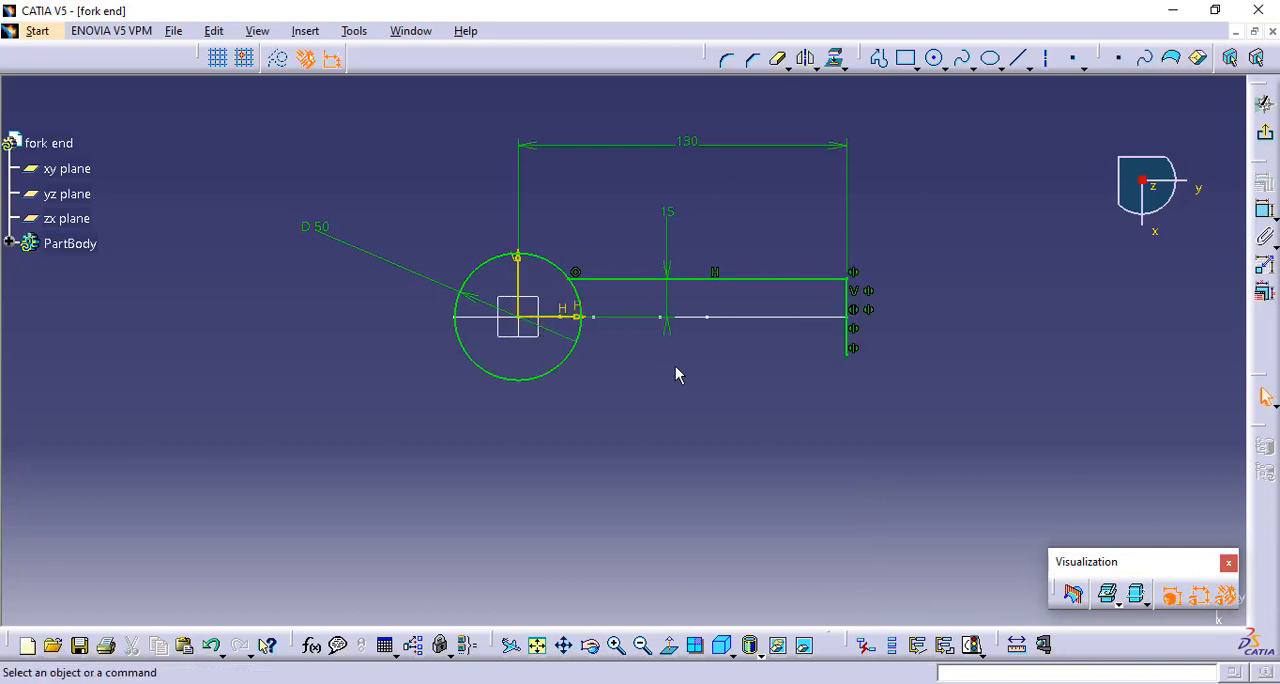
key(ctrl+z)
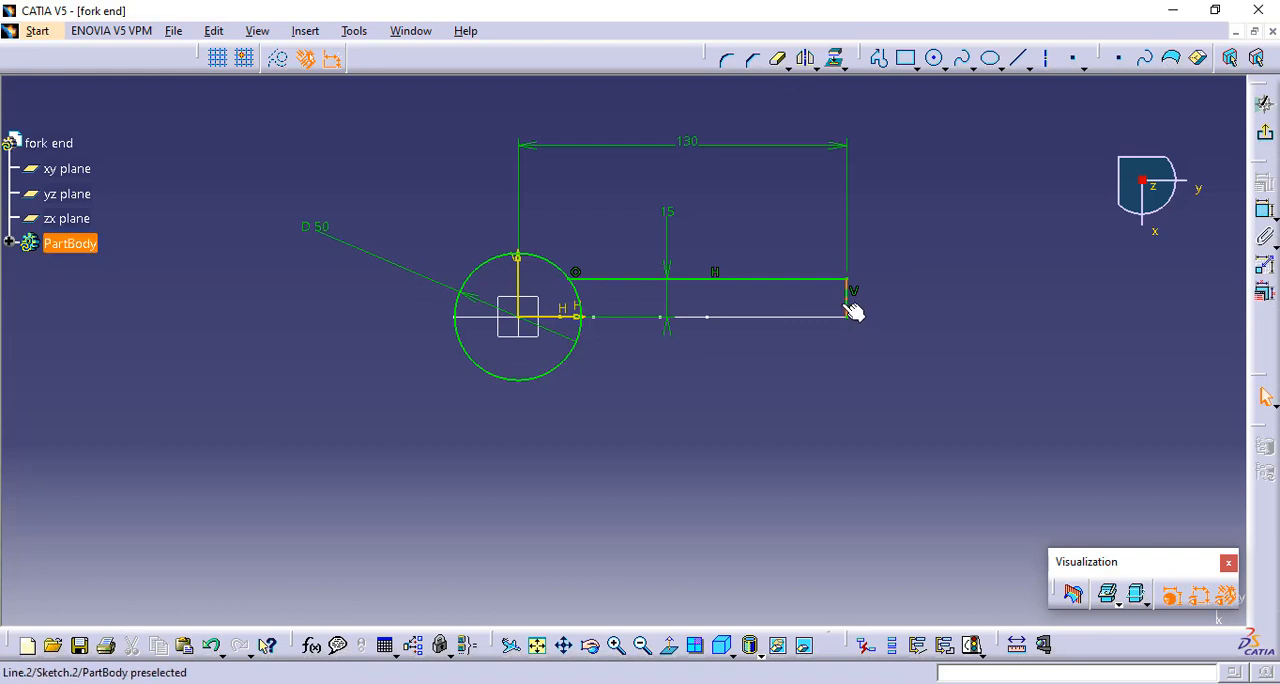
Mirror the upper horizontal line and the end vertical line about the horizontal axis and trim away the circle's arc between the two horizontal lines
click(805, 58)
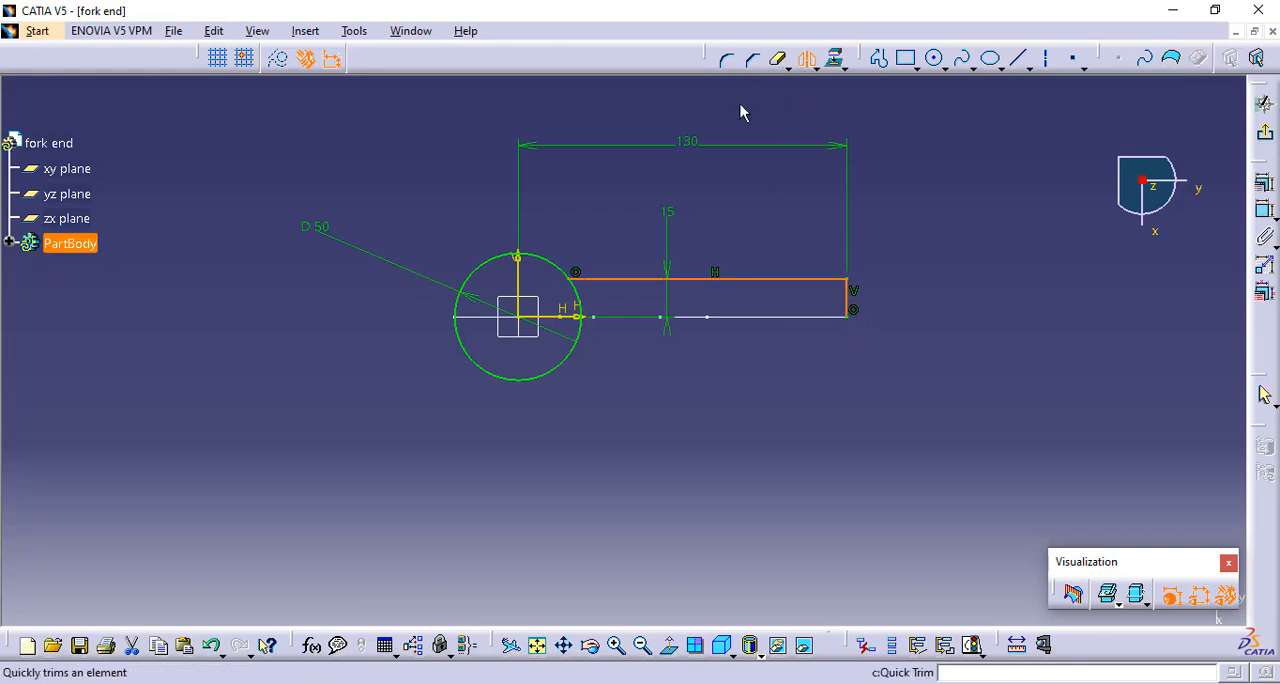
click(568, 325)
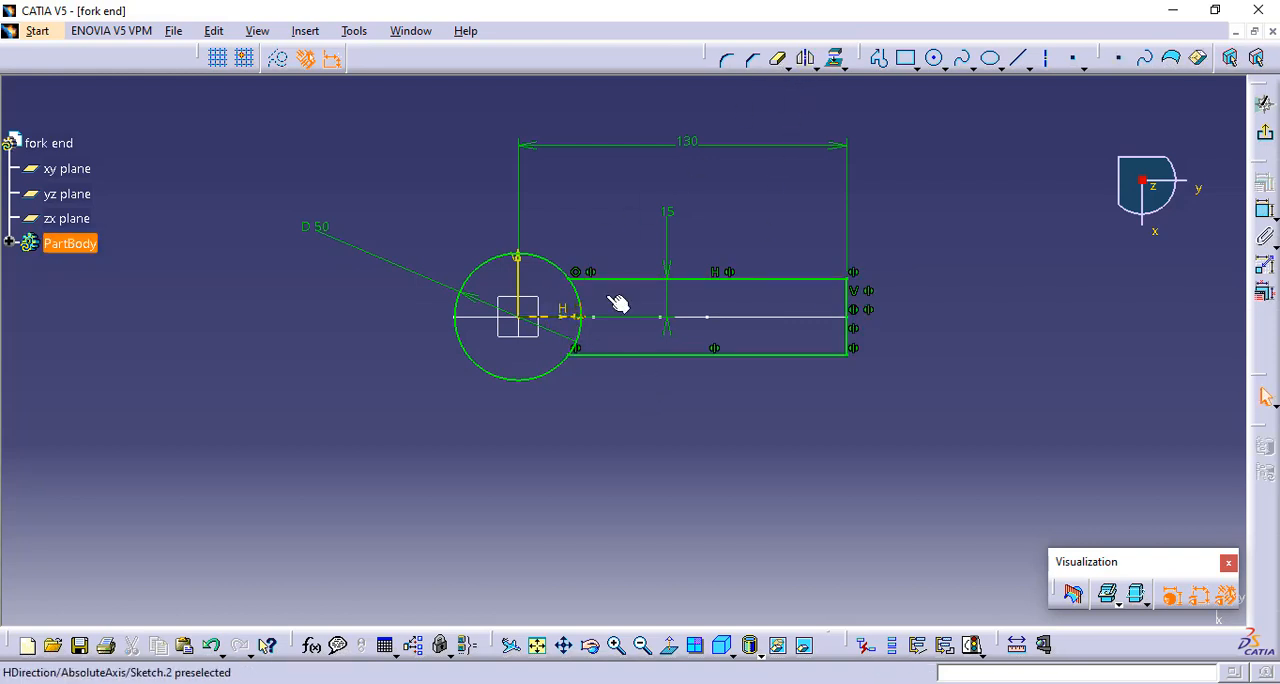
click(778, 58)
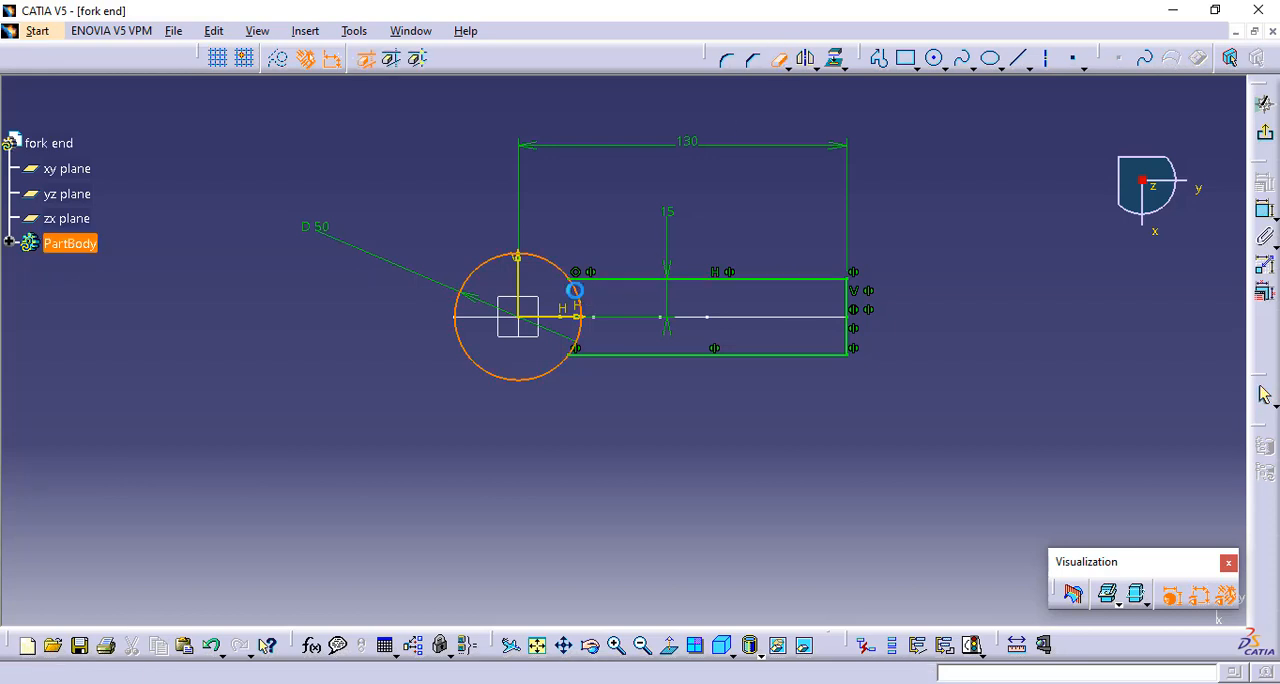
click(571, 289)
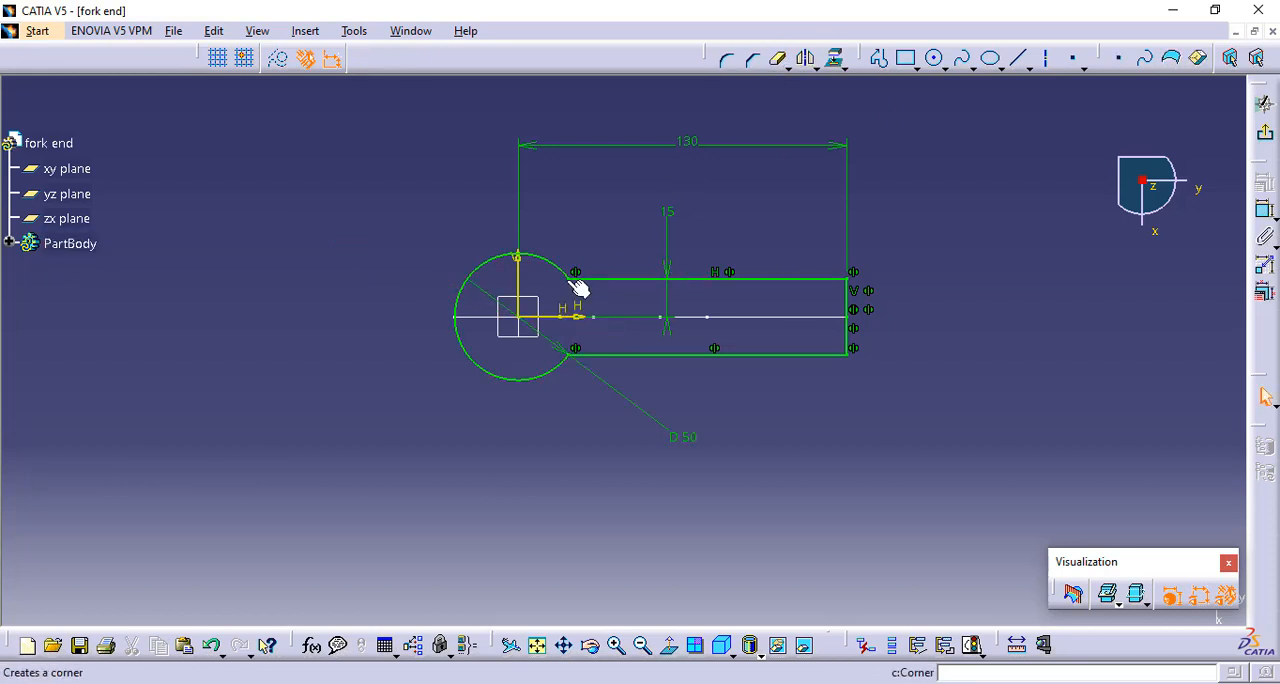
Round both junctions between the circle and the horizontal lines with 25 mm corners and exit the sketch
click(567, 356)
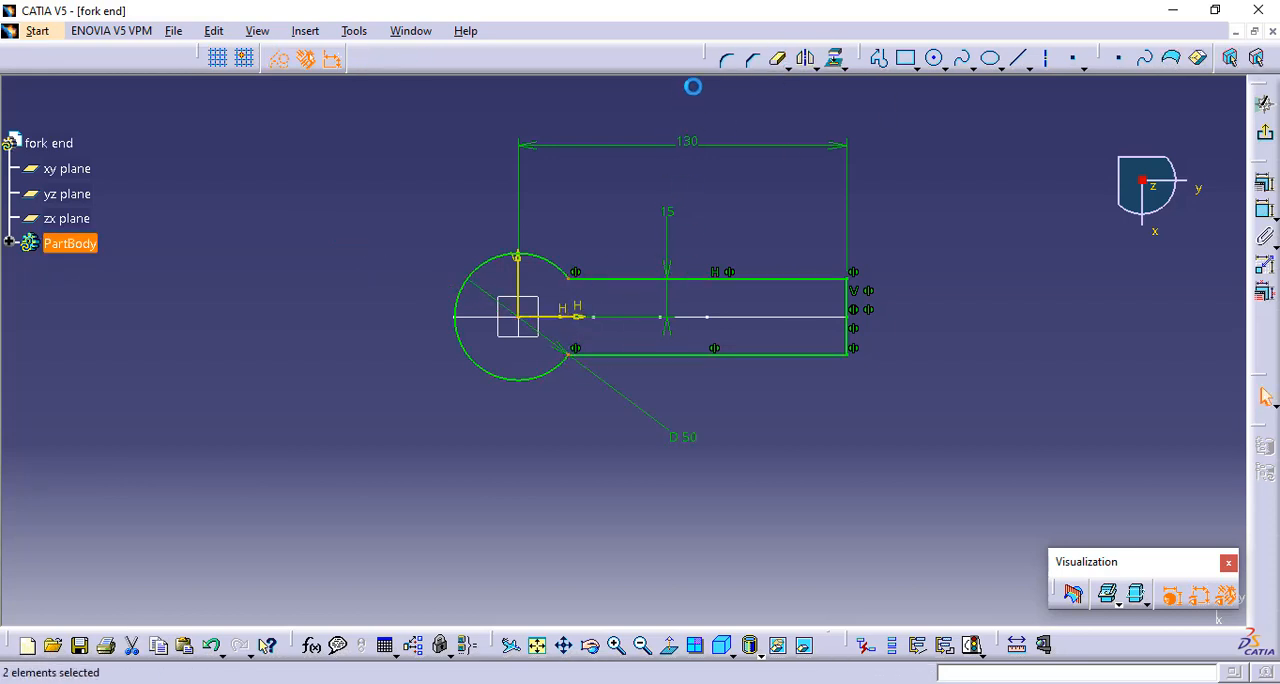
click(727, 64)
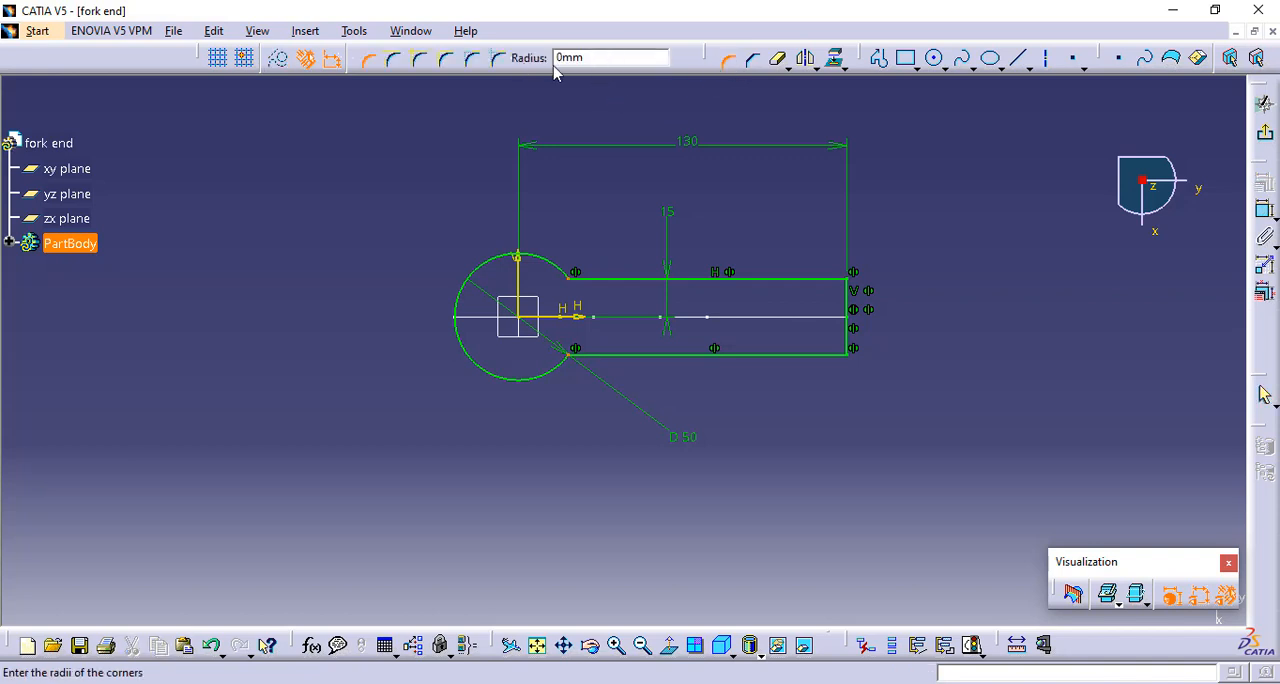
double_click(587, 57)
key(Return)
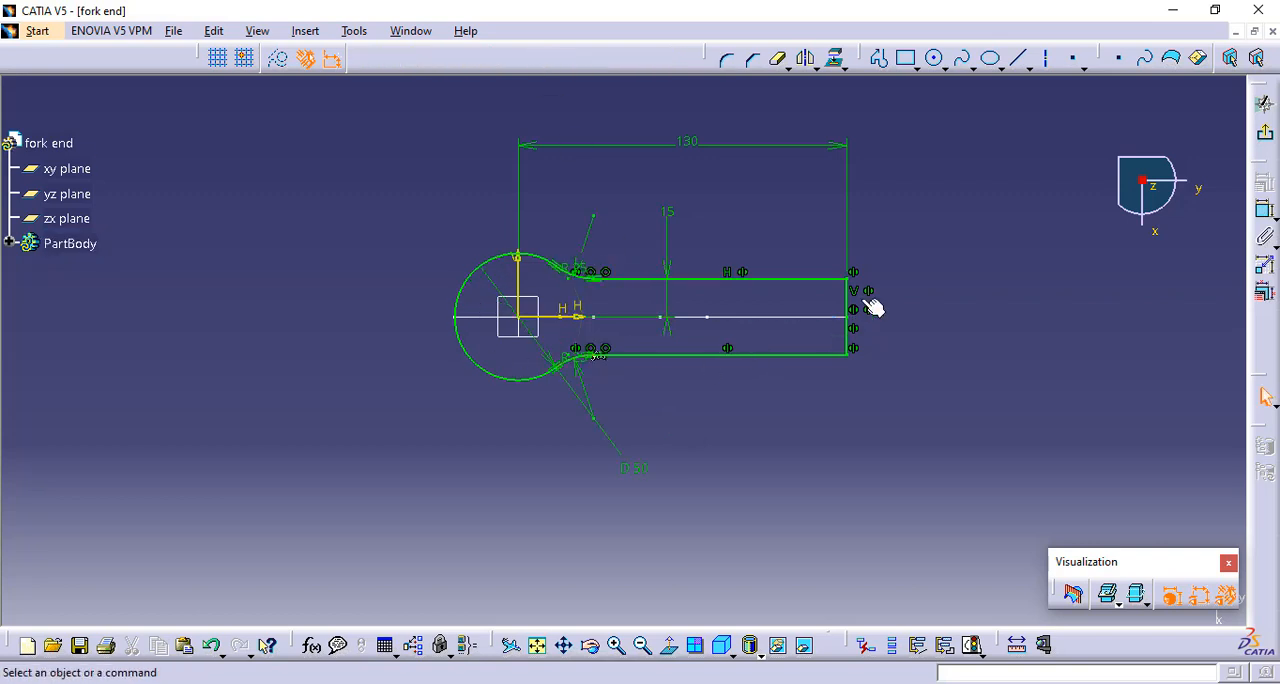
click(1264, 103)
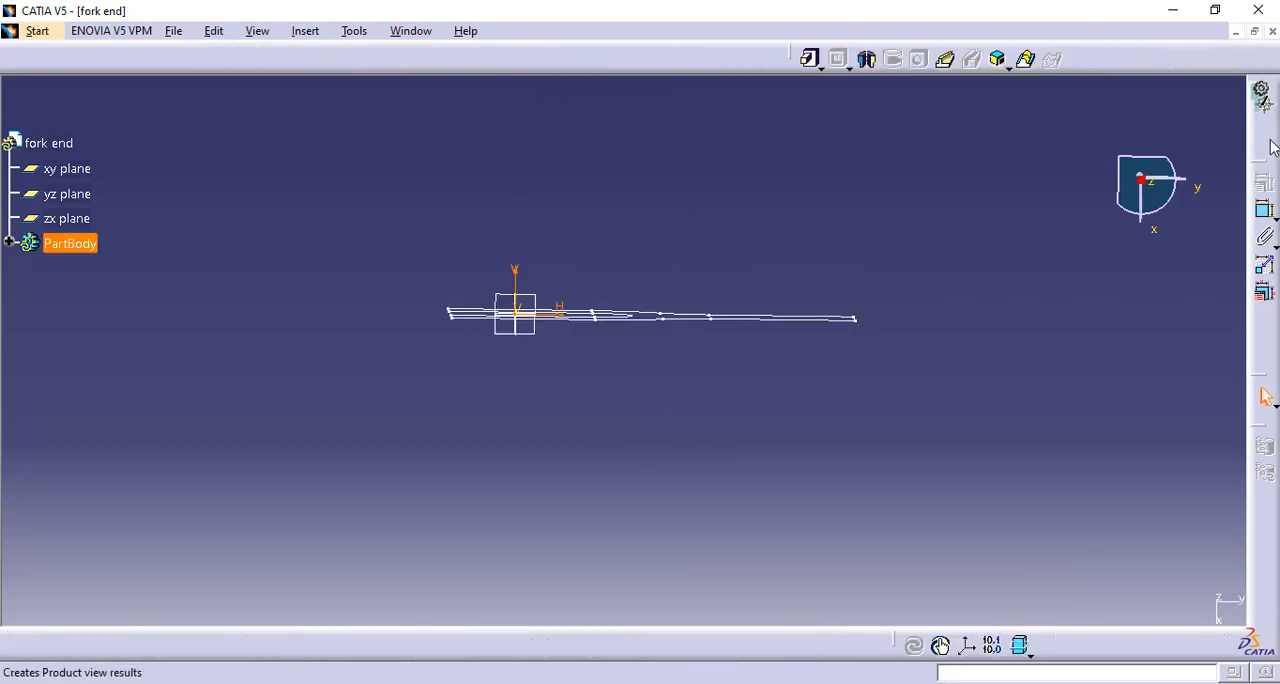
click(922, 298)
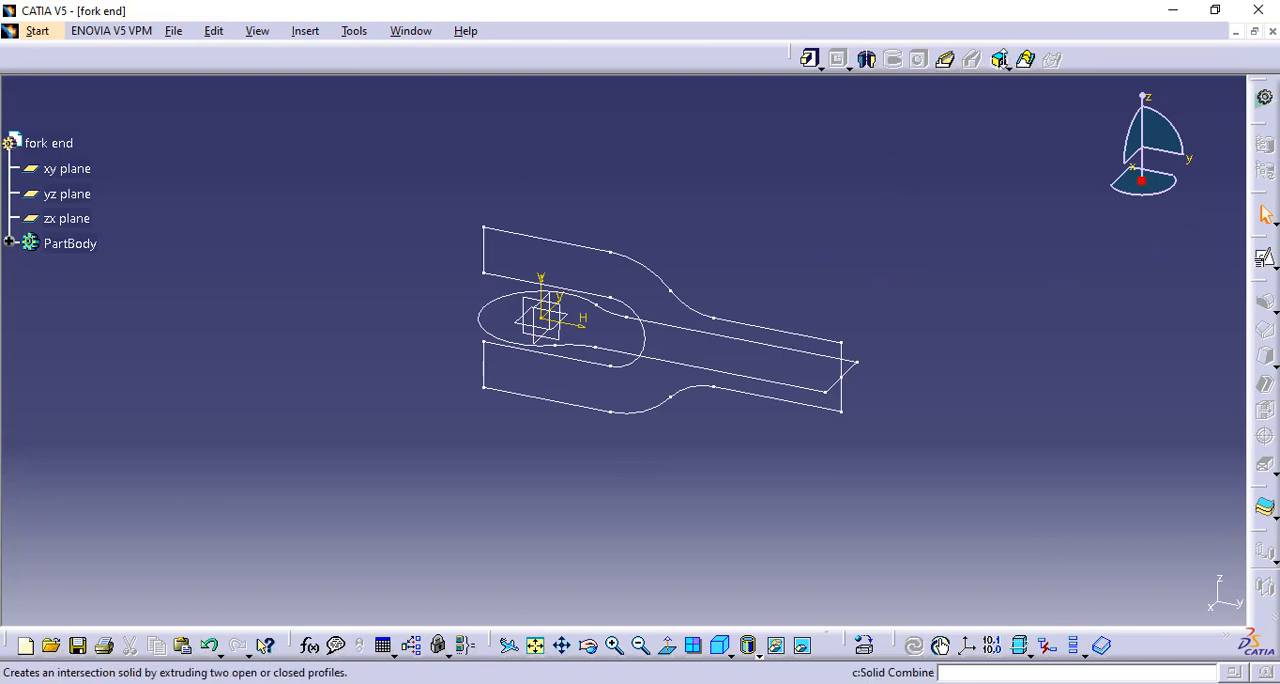
Create a Solid Combine with the fork side profile as first component and the round-ended top profile as second, both normal to profile
click(999, 60)
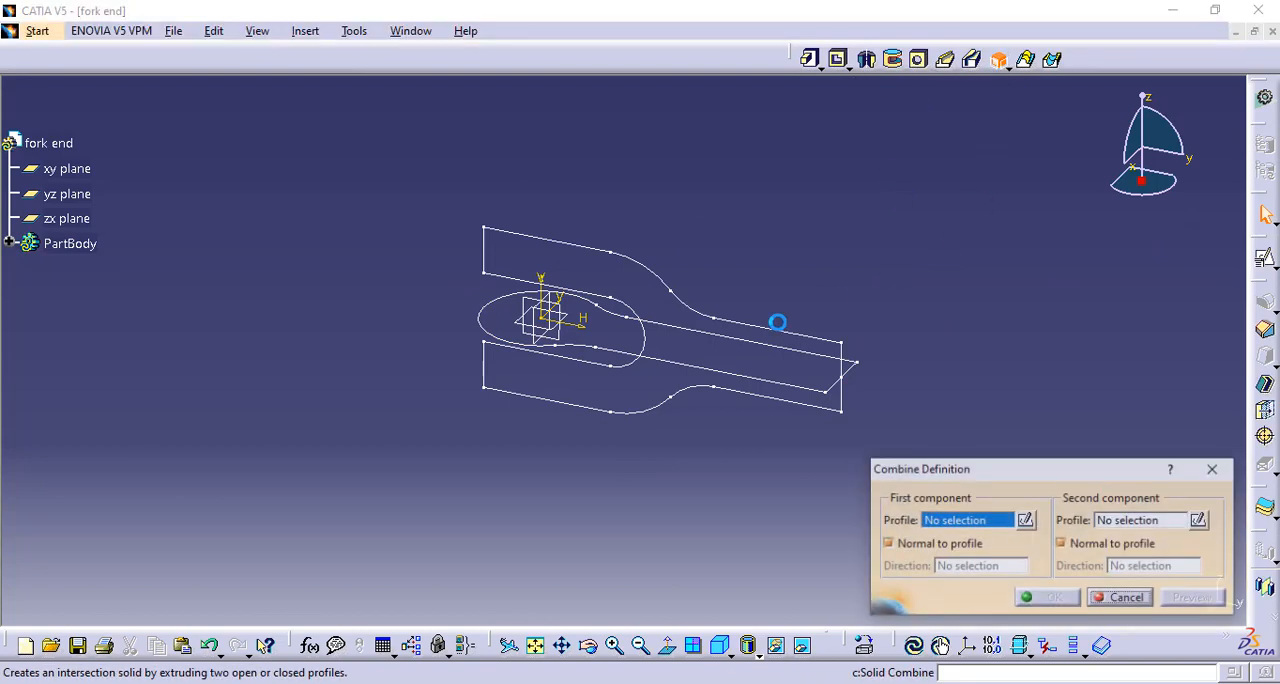
click(609, 420)
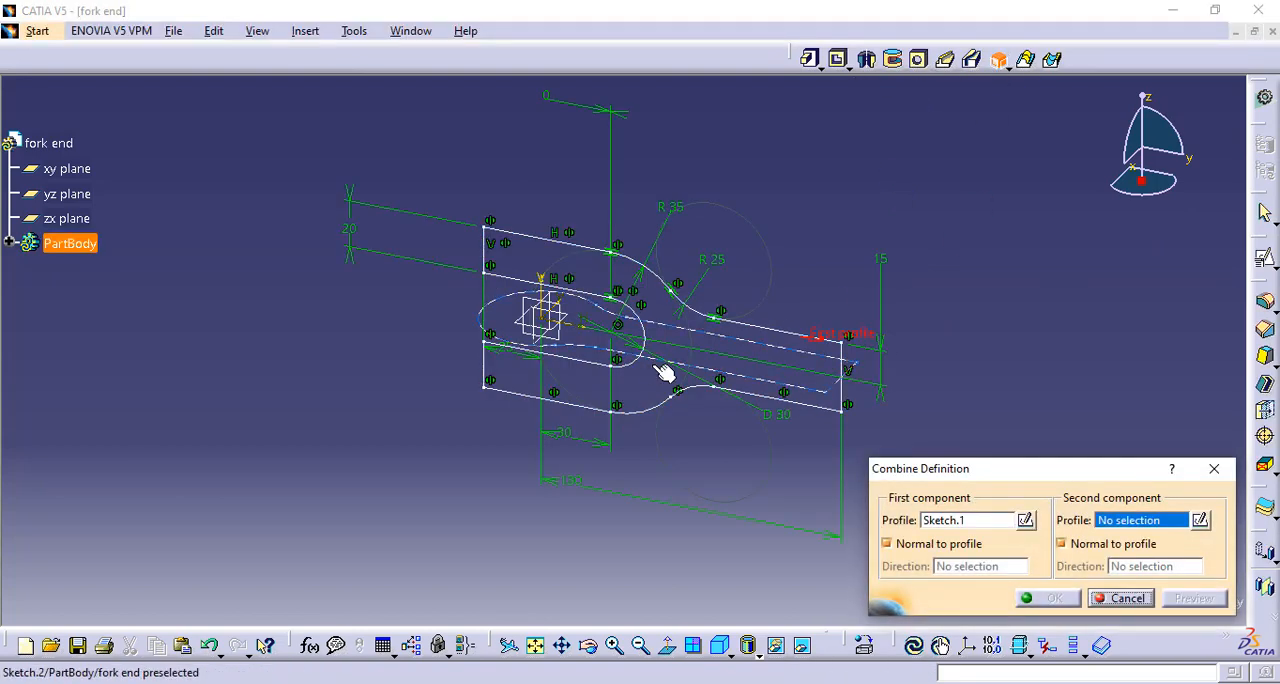
click(665, 370)
click(1054, 598)
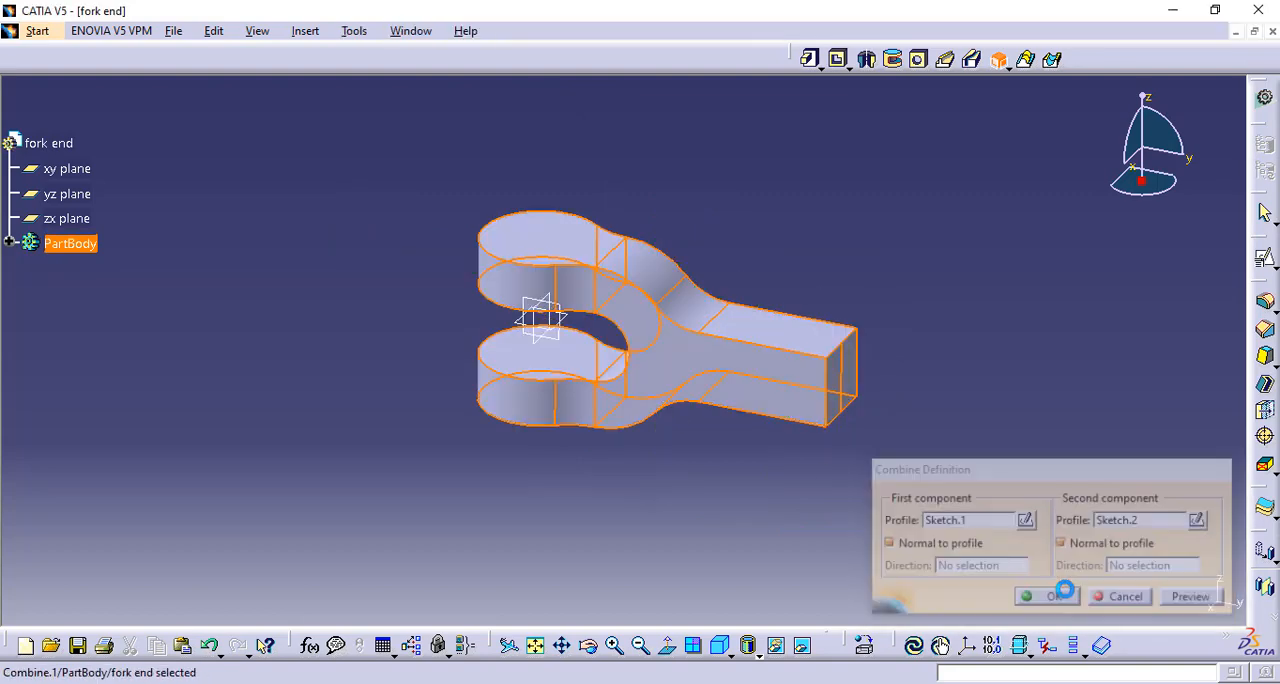
Start a hole on the upper fork arm's top face and make its centre concentric with the arm's rounded edge
mouse_move(685, 440)
middle_down()
mouse_move(694, 376)
mouse_move(691, 443)
middle_up()
middle_drag(757, 466, 726, 486)
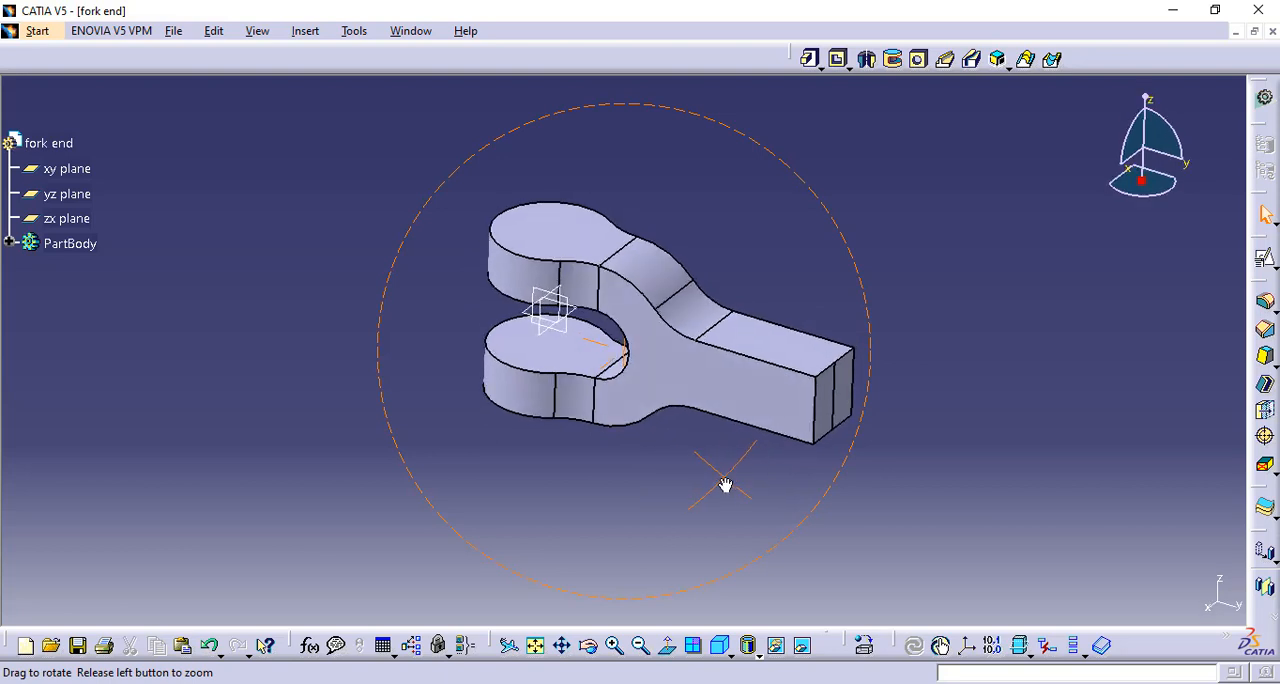
click(919, 59)
click(1133, 434)
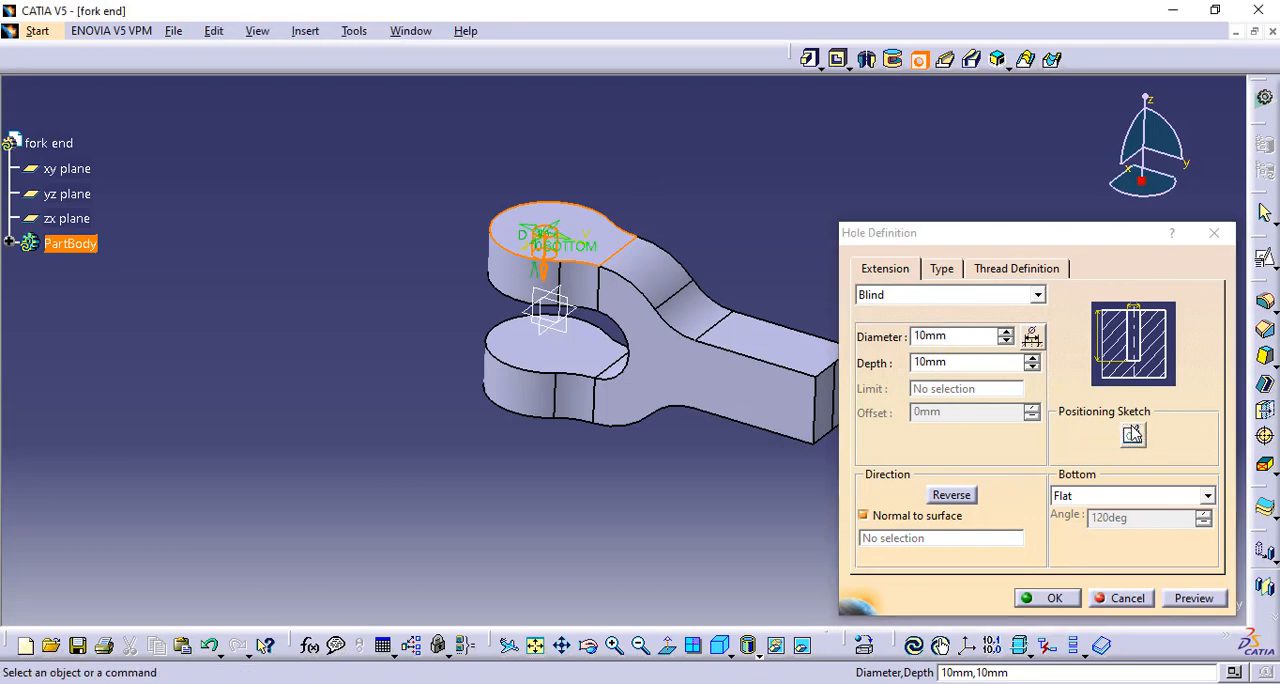
middle_drag(564, 501, 688, 316)
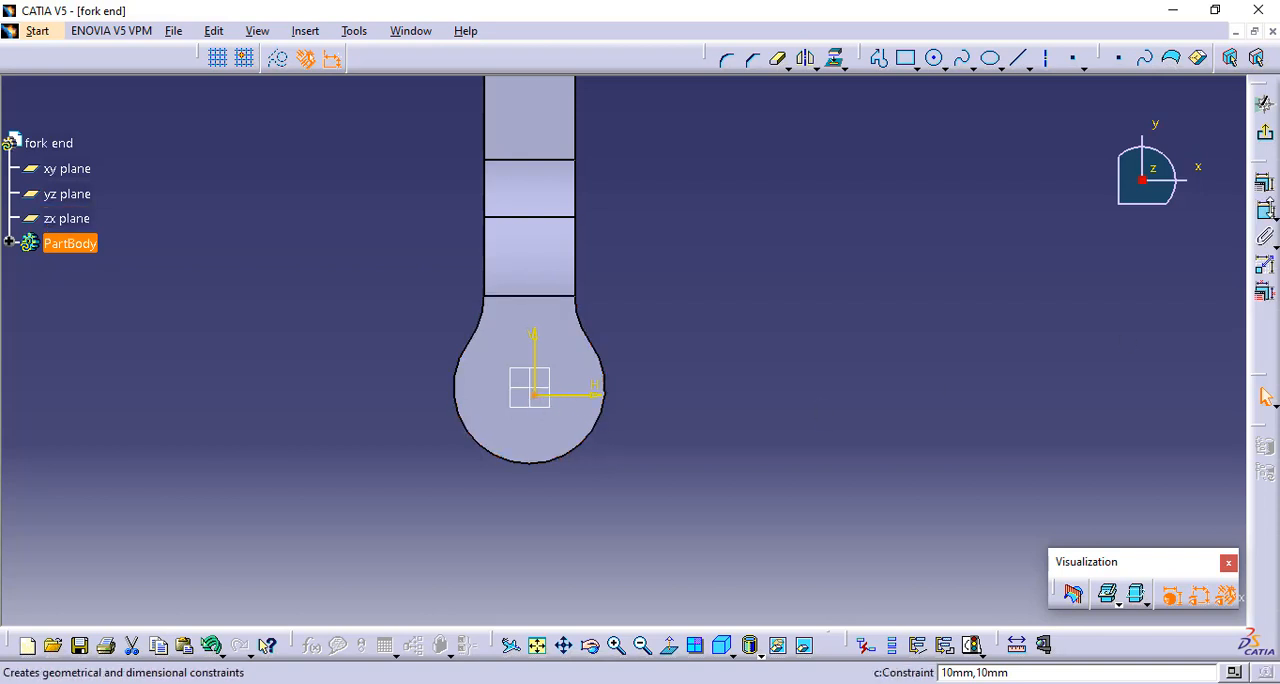
click(566, 449)
right_click(765, 317)
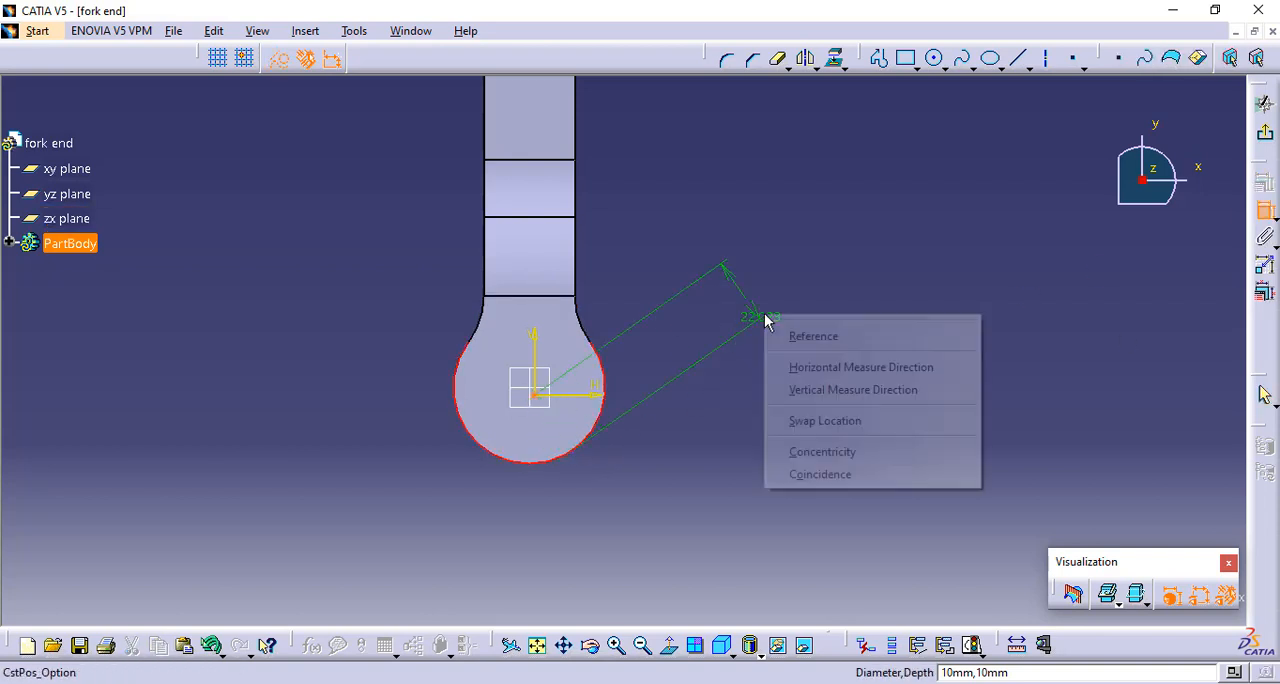
click(830, 451)
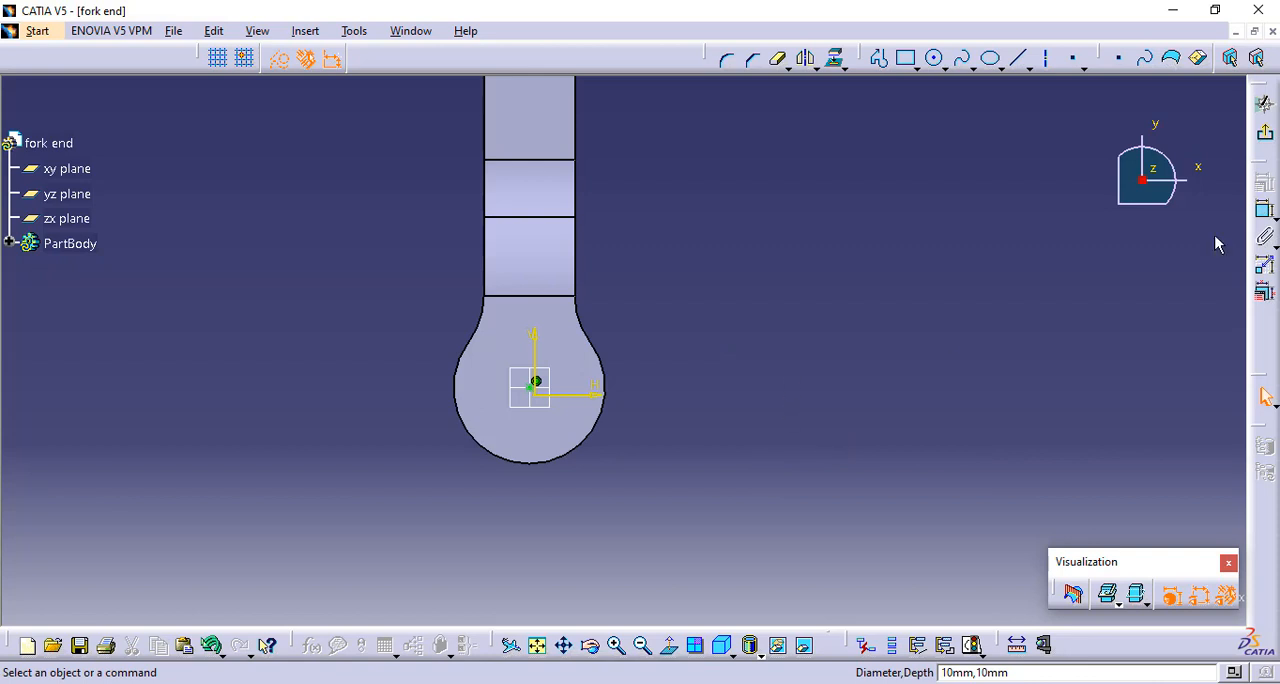
click(1265, 138)
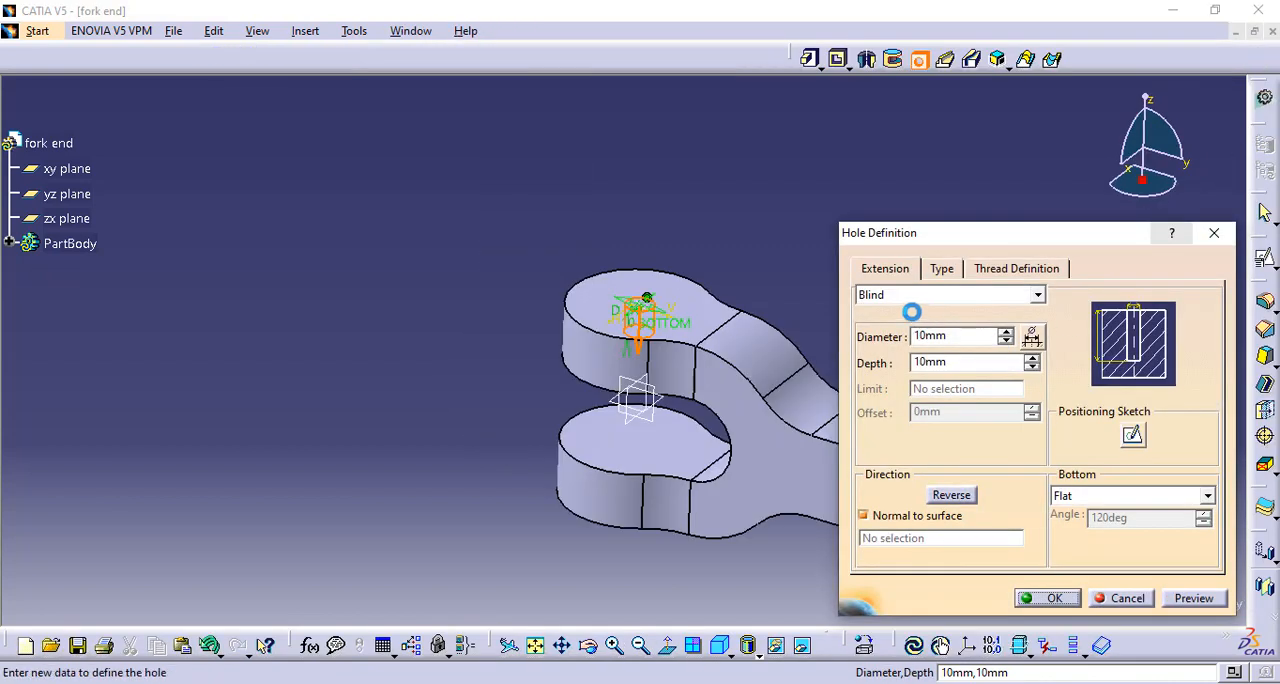
Set the hole's extension to Up To Last and its diameter to 25 mm, and create it through both fork arms
click(895, 295)
click(874, 336)
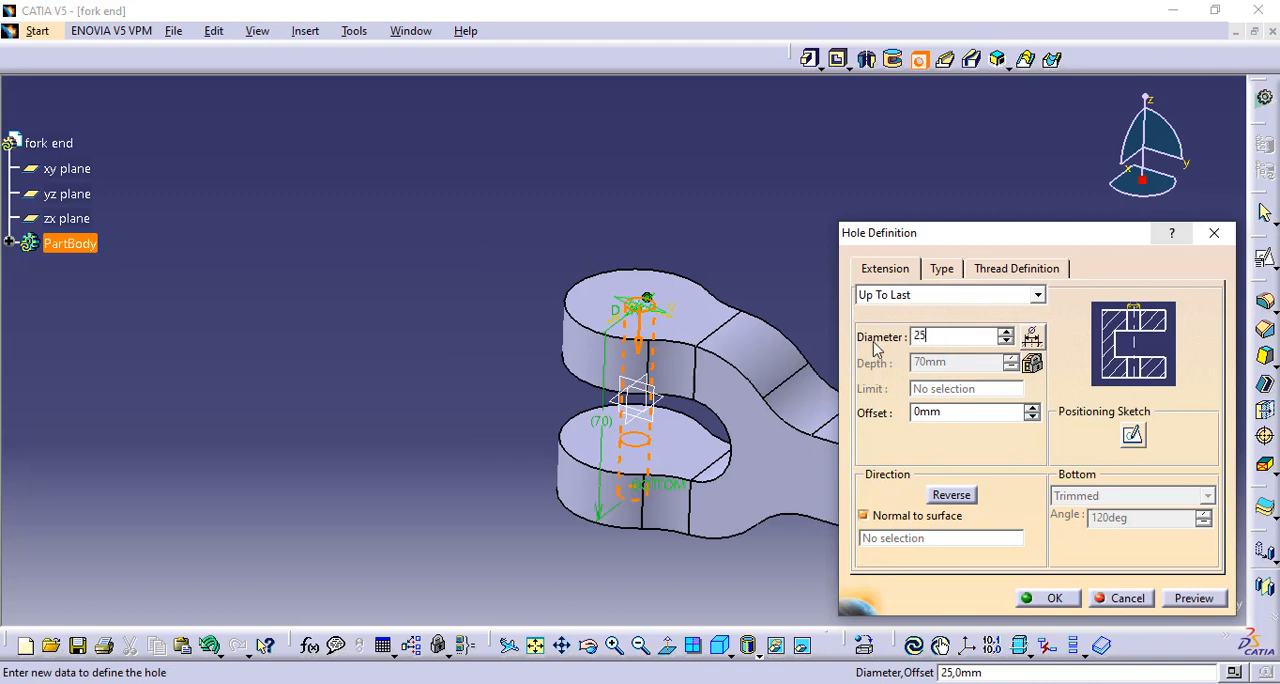
click(1050, 598)
Examine the shank end in the finished fork end.CATPart model and return to the fork end part being built
middle_drag(889, 276, 480, 122)
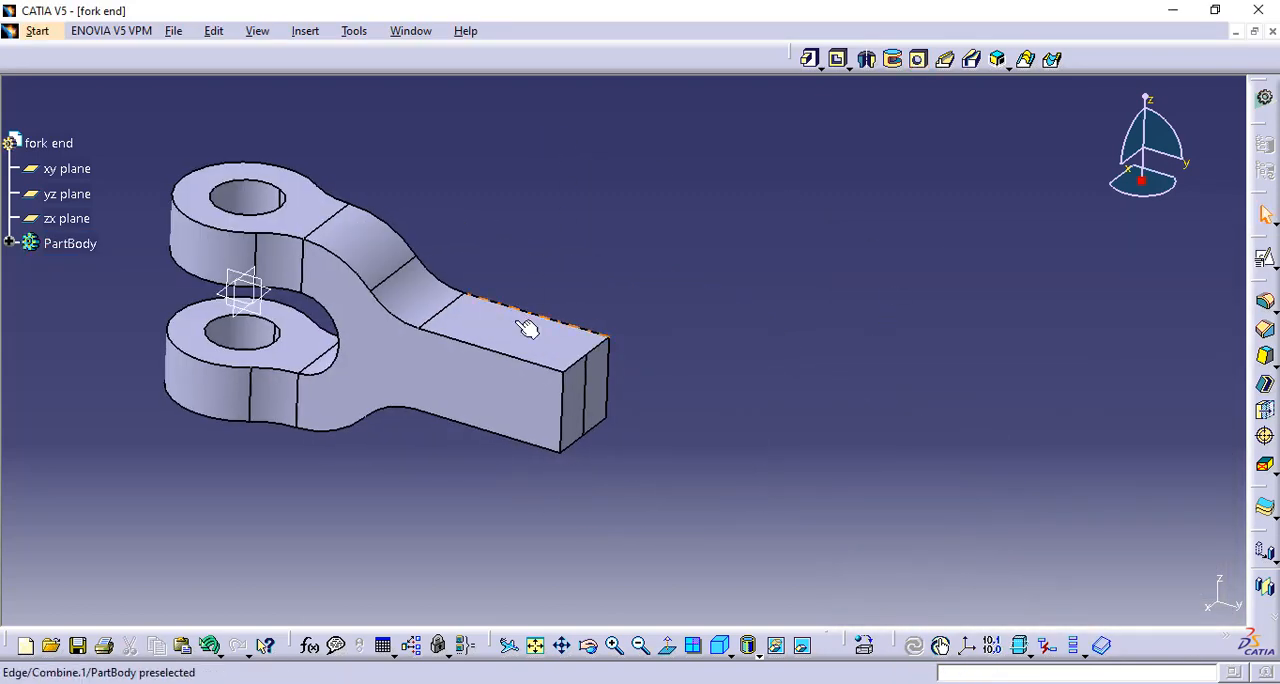
click(411, 31)
click(455, 152)
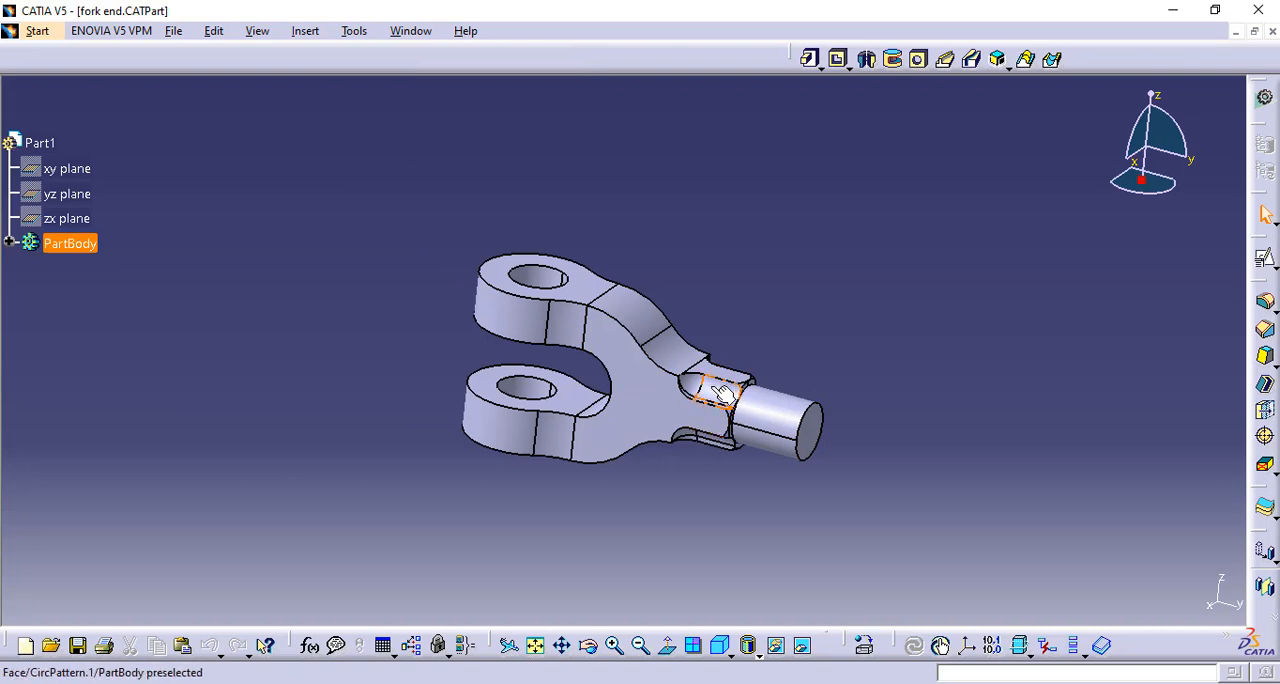
scroll(764, 362, up, 1)
middle_drag(764, 362, 797, 217)
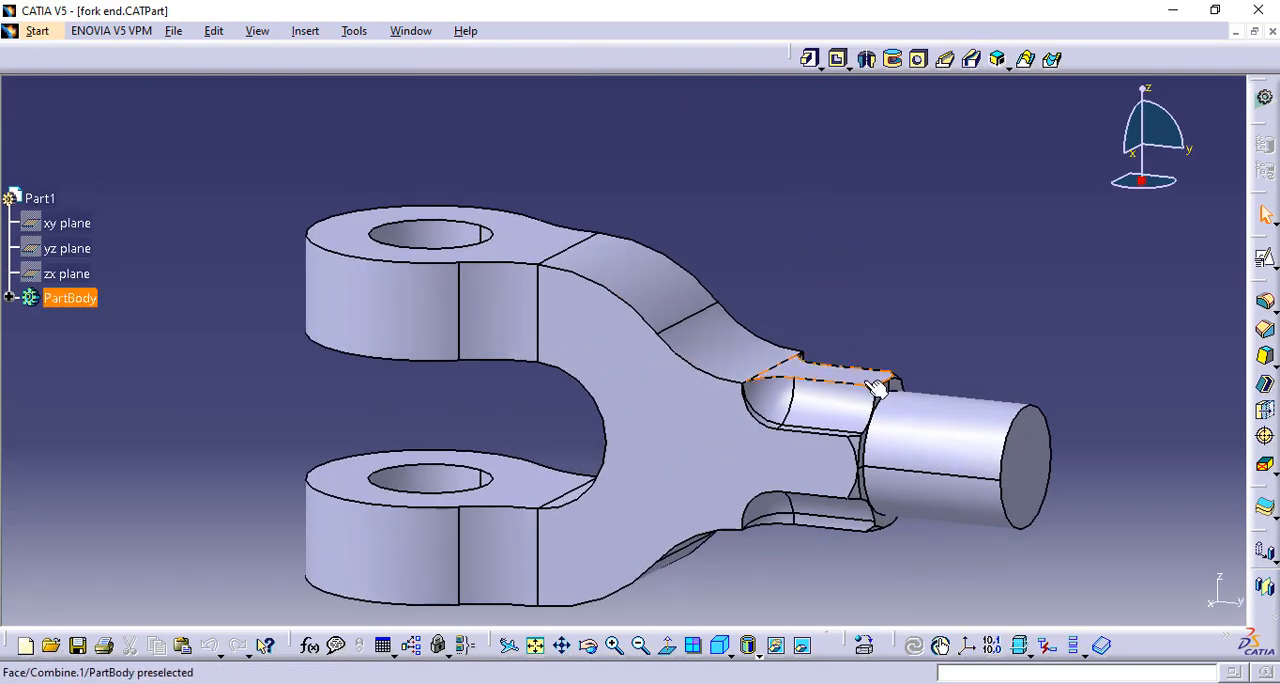
click(410, 31)
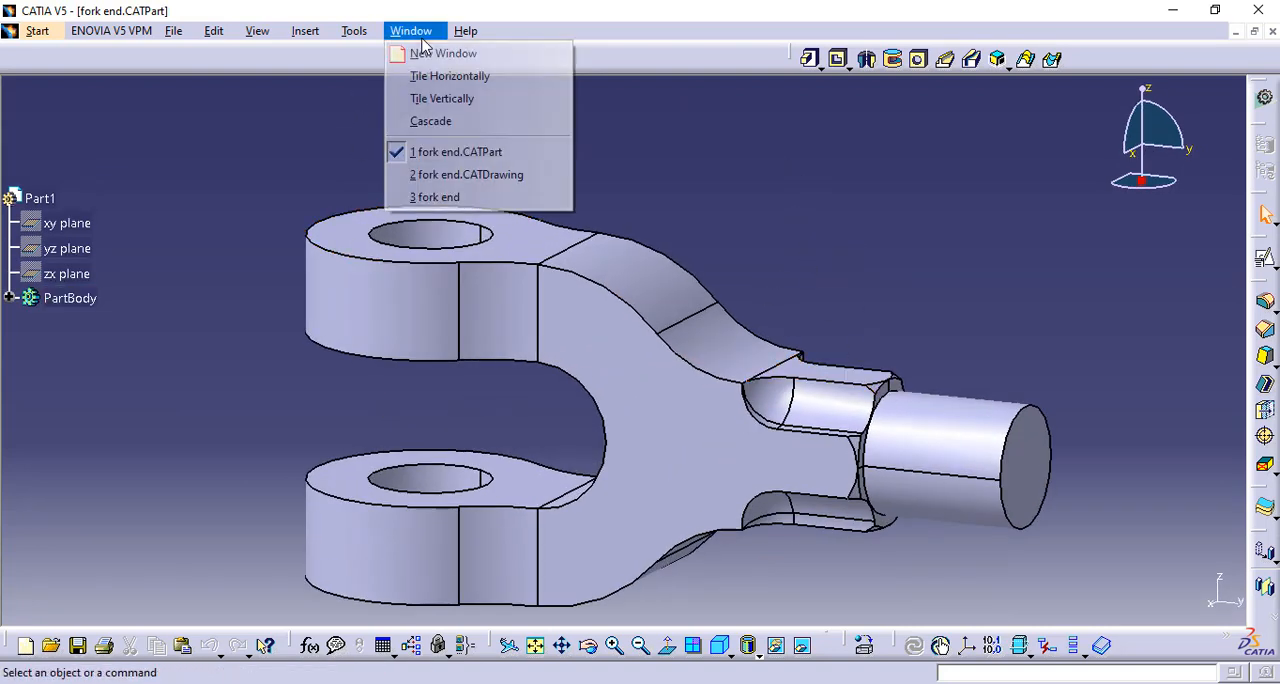
click(446, 199)
Create a positioned sketch on the fork's flat side face and project the shank end's upper corner into it as a construction point
middle_drag(538, 407, 564, 346)
middle_drag(491, 419, 650, 387)
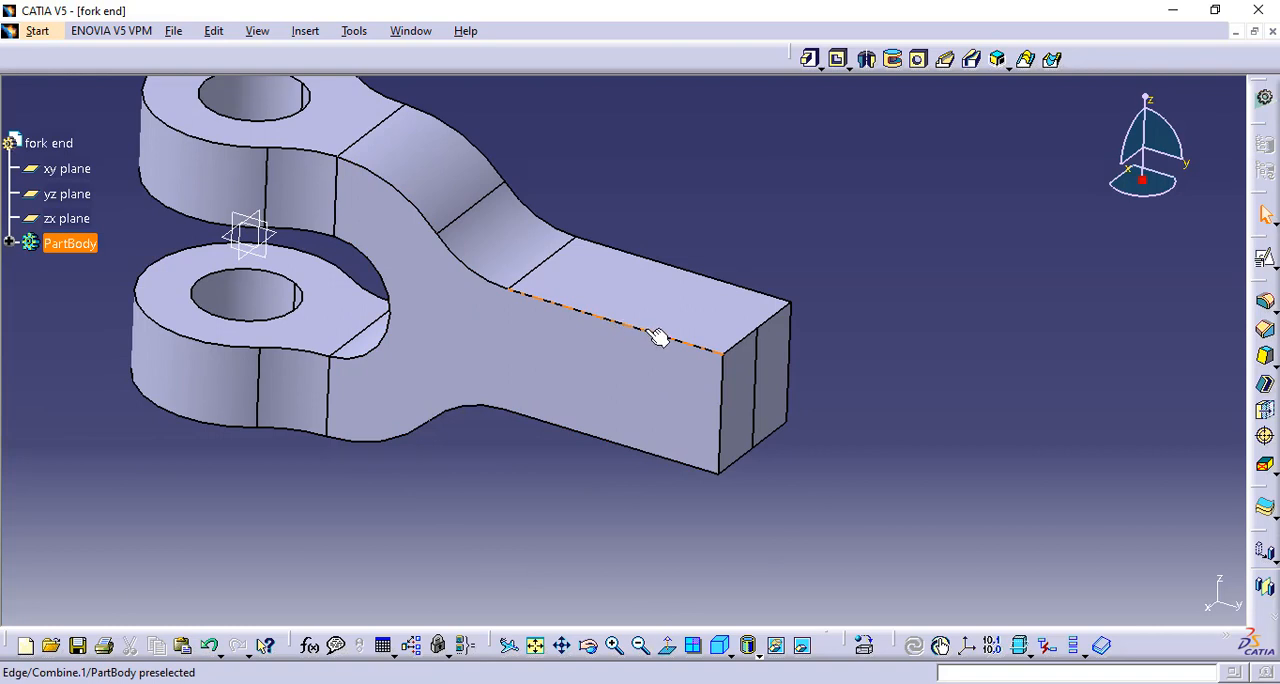
click(682, 380)
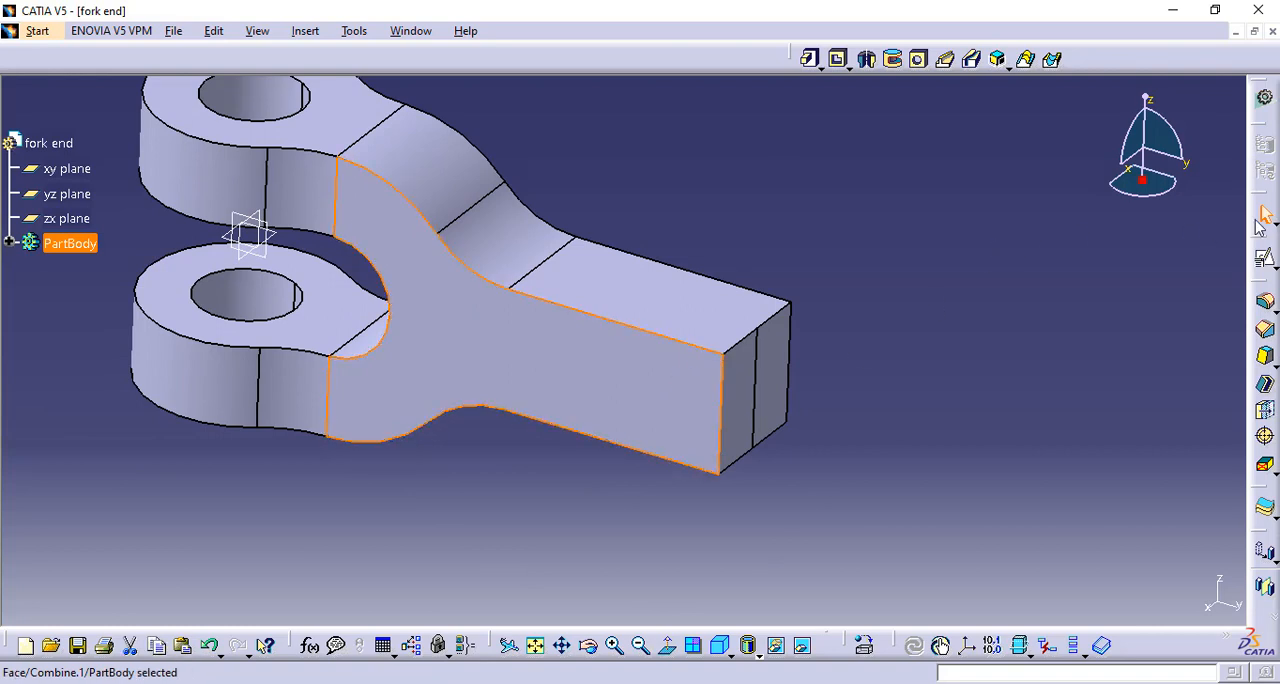
click(1266, 262)
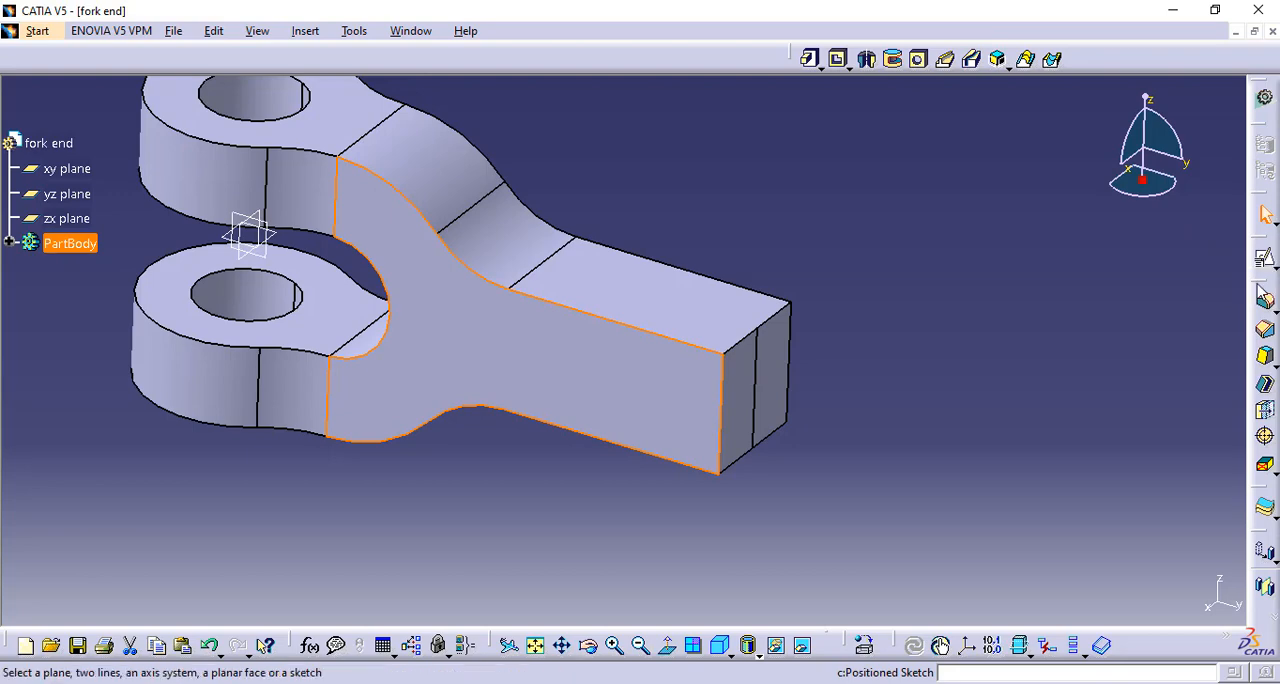
click(1134, 593)
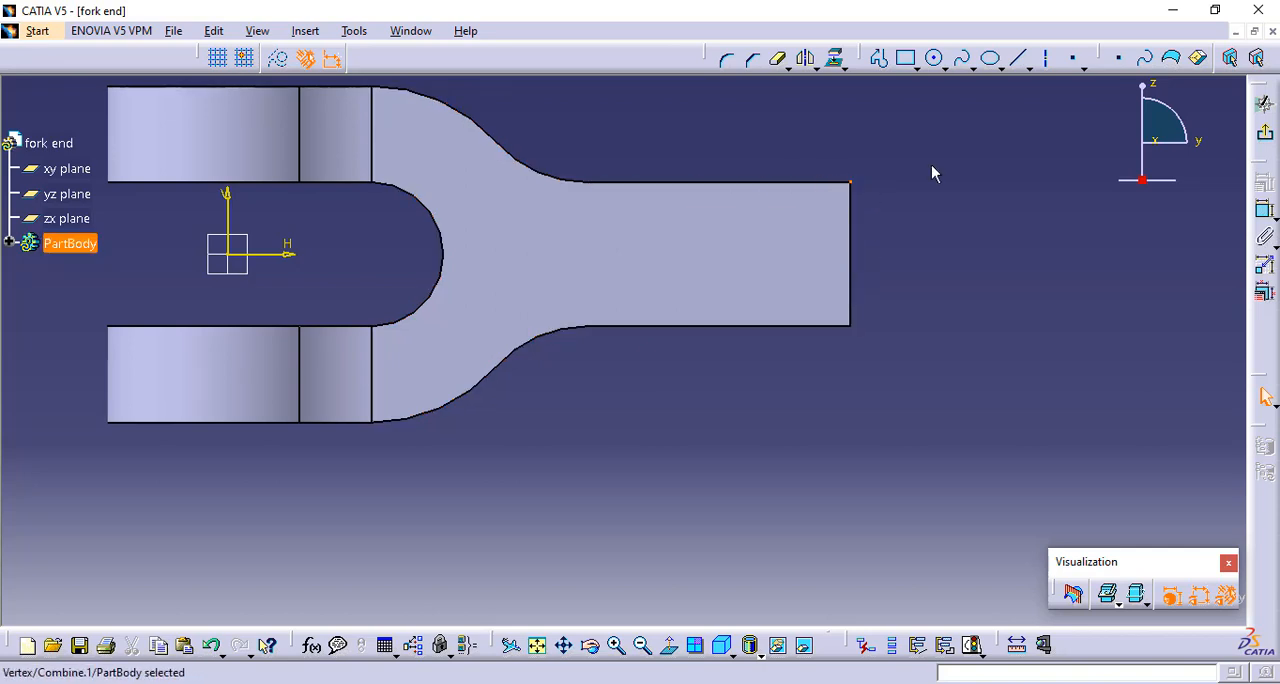
click(835, 58)
click(279, 60)
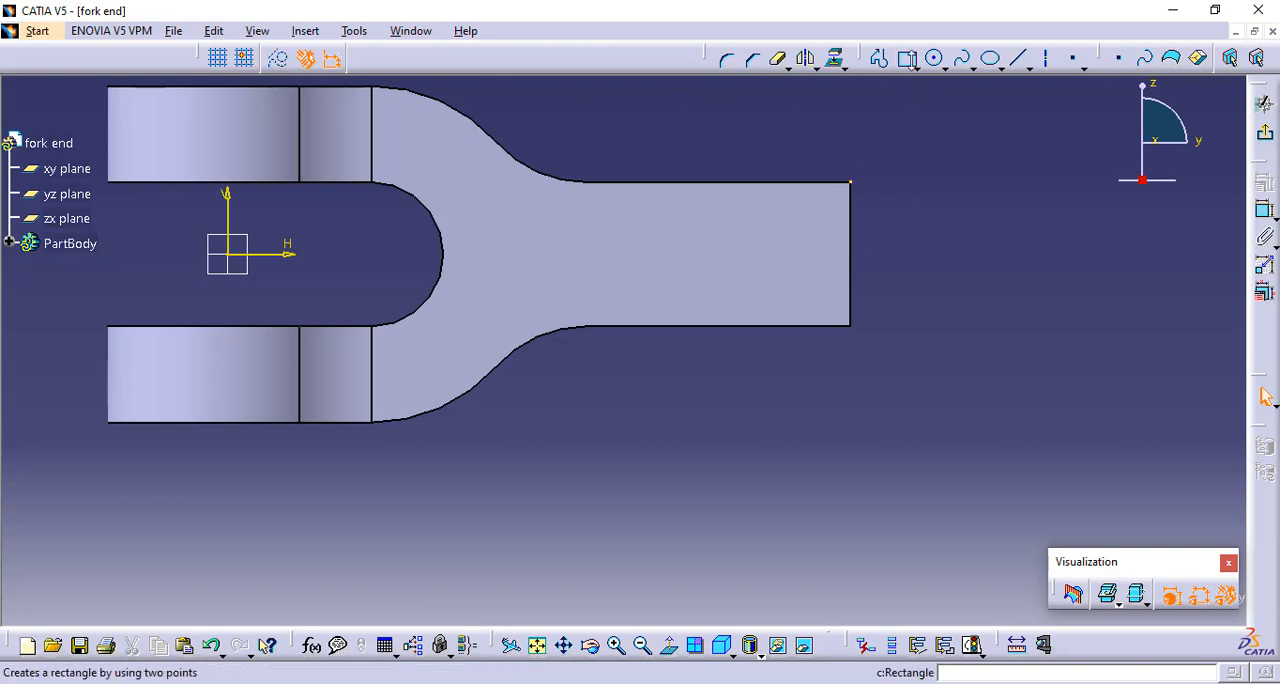
Sketch a closed profile from the shank end's projected upper corner, about 41 mm long and 11 mm high, with a tangent arc at its inner end
click(879, 58)
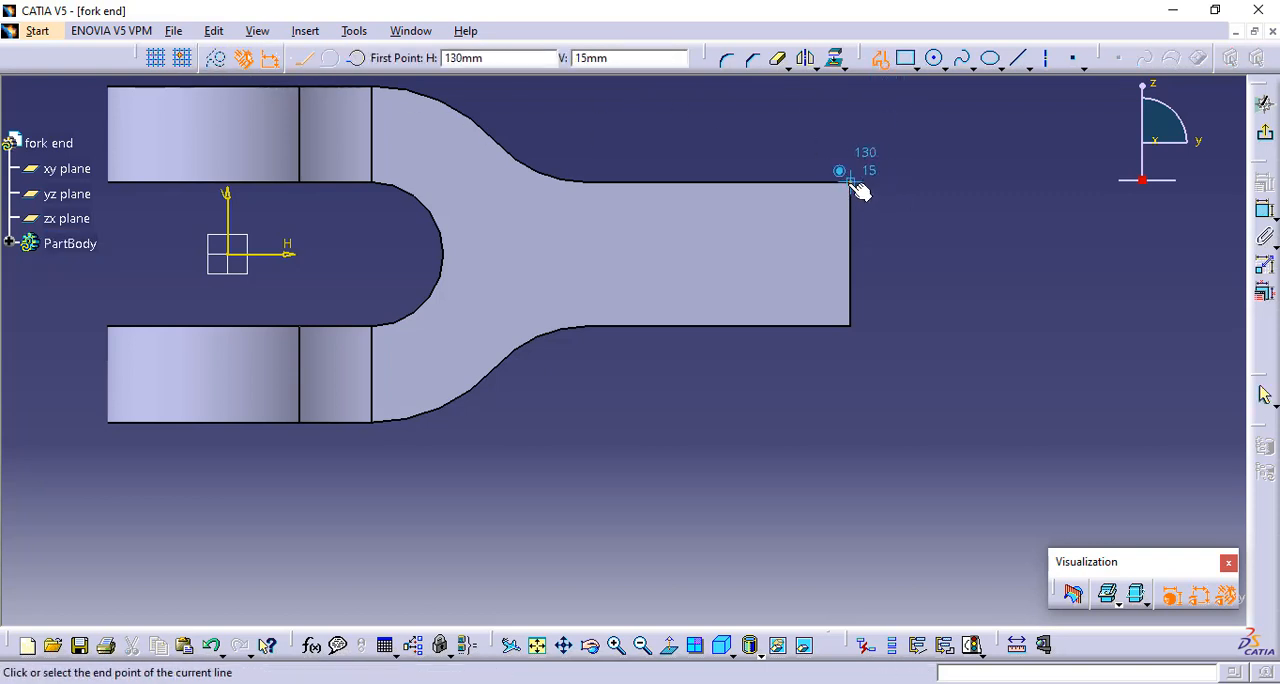
click(852, 238)
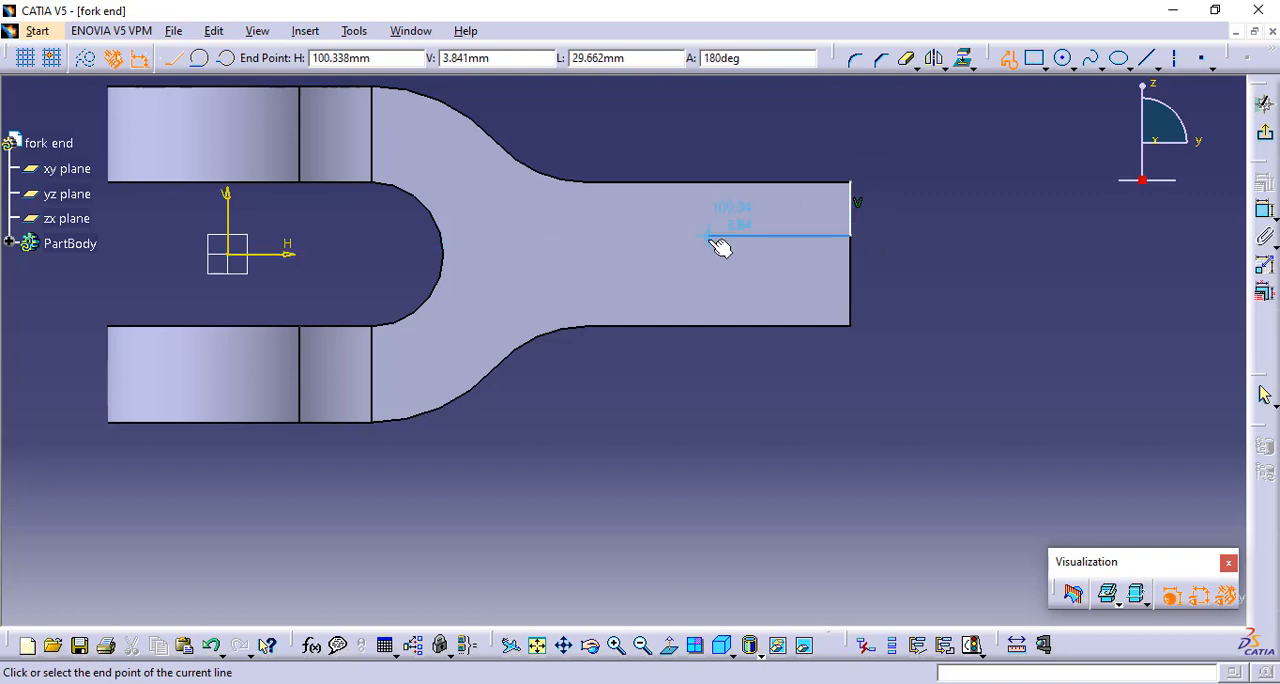
click(709, 238)
click(199, 58)
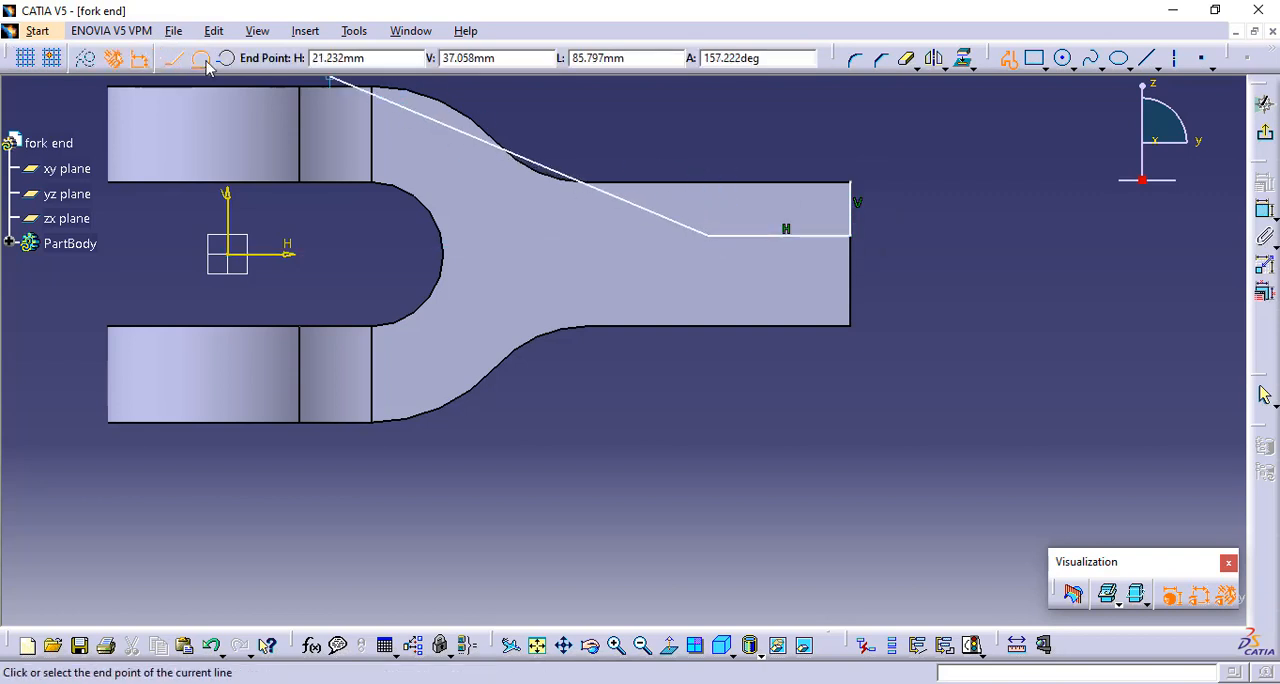
click(657, 182)
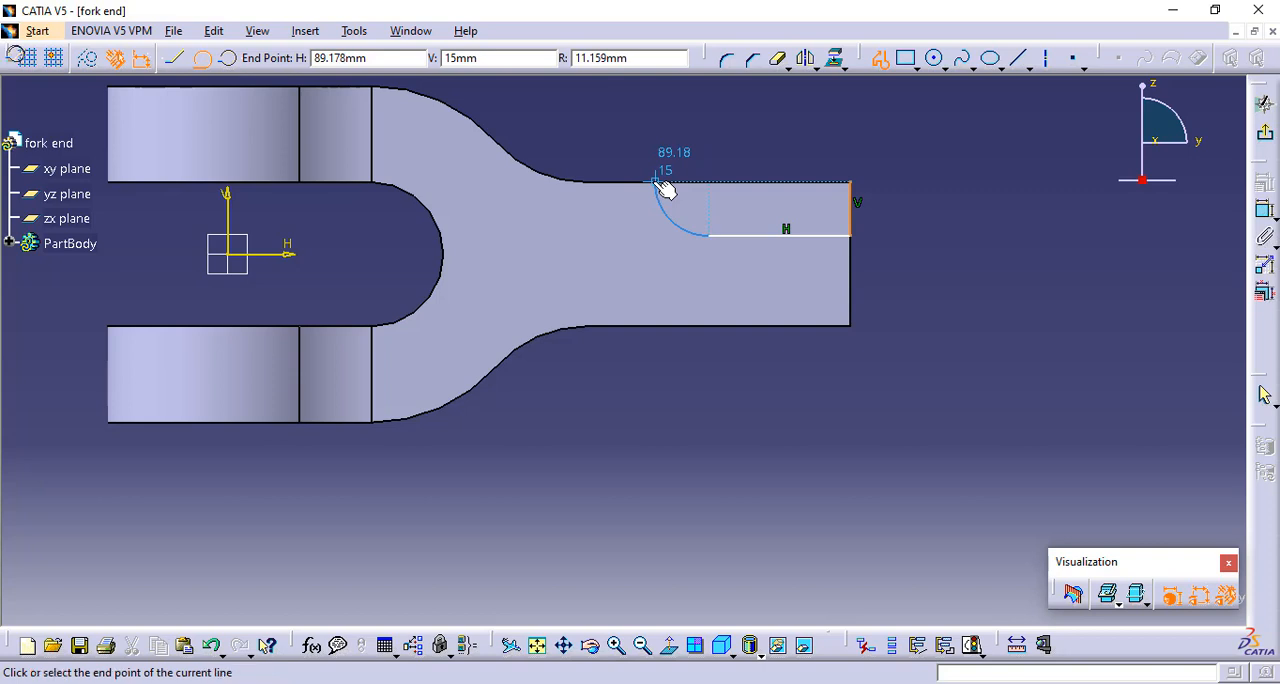
click(851, 182)
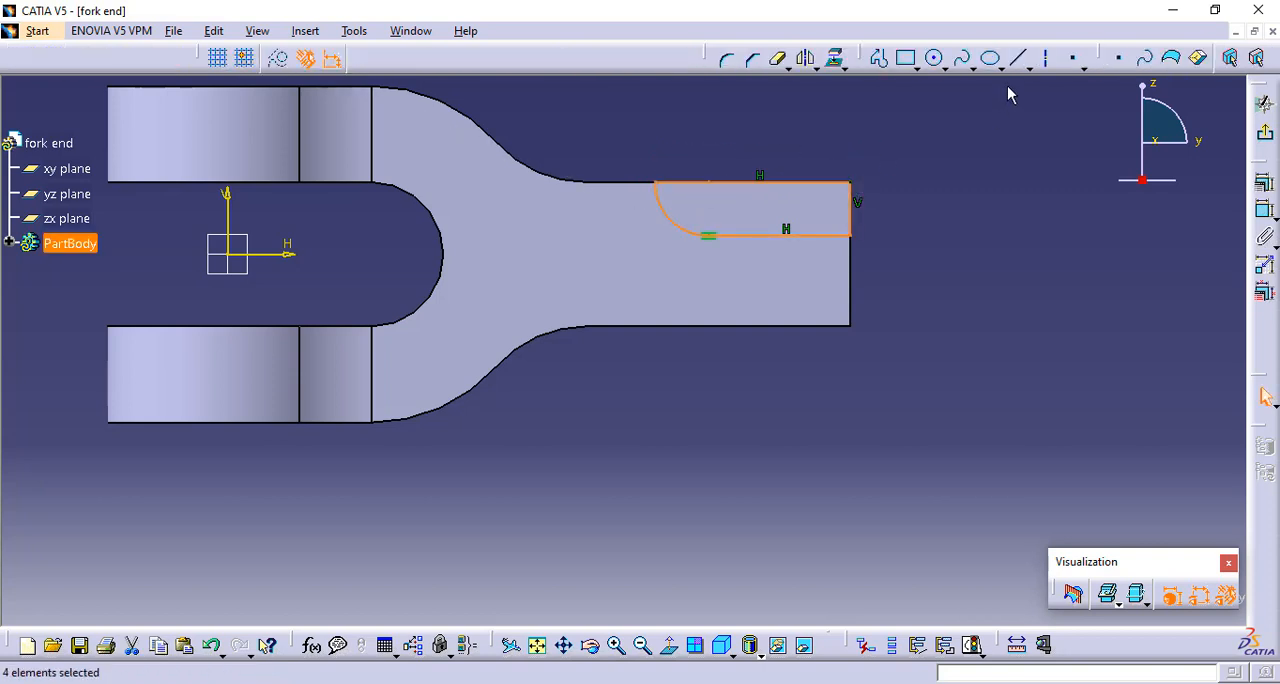
Dimension the closed profile's height along the shank's end face, its top line's length and its arc's radius
click(1265, 214)
click(852, 216)
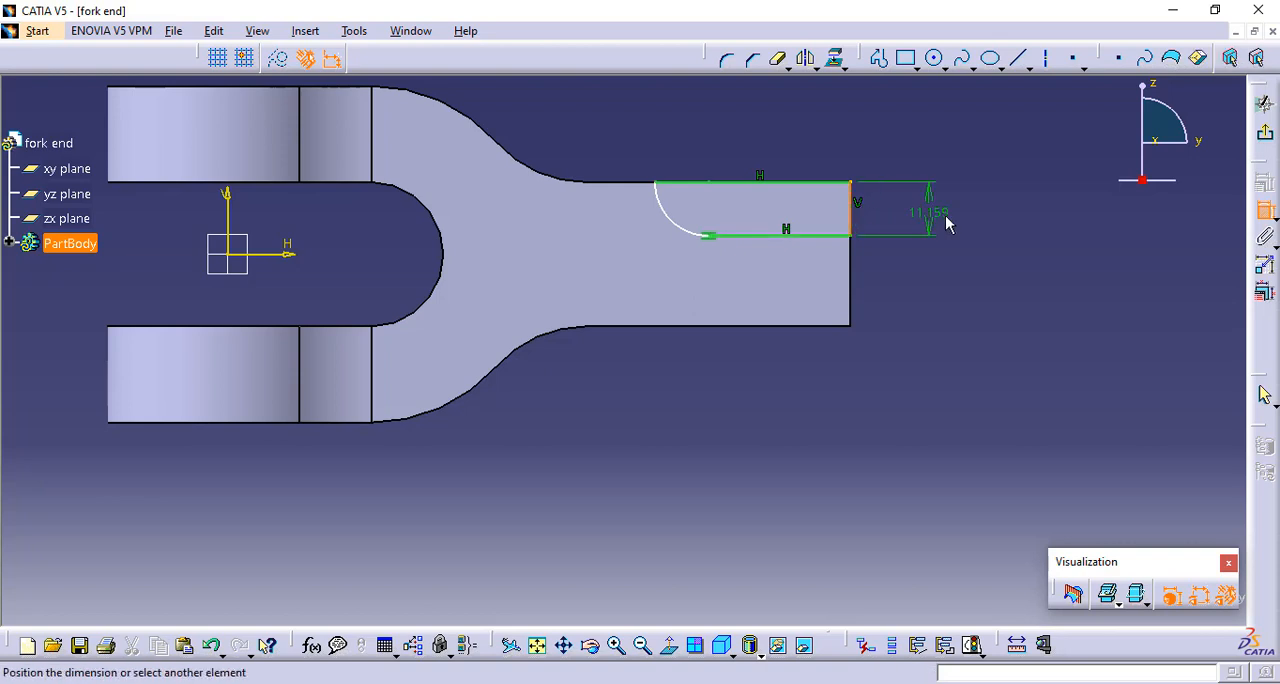
click(948, 224)
click(795, 182)
click(760, 152)
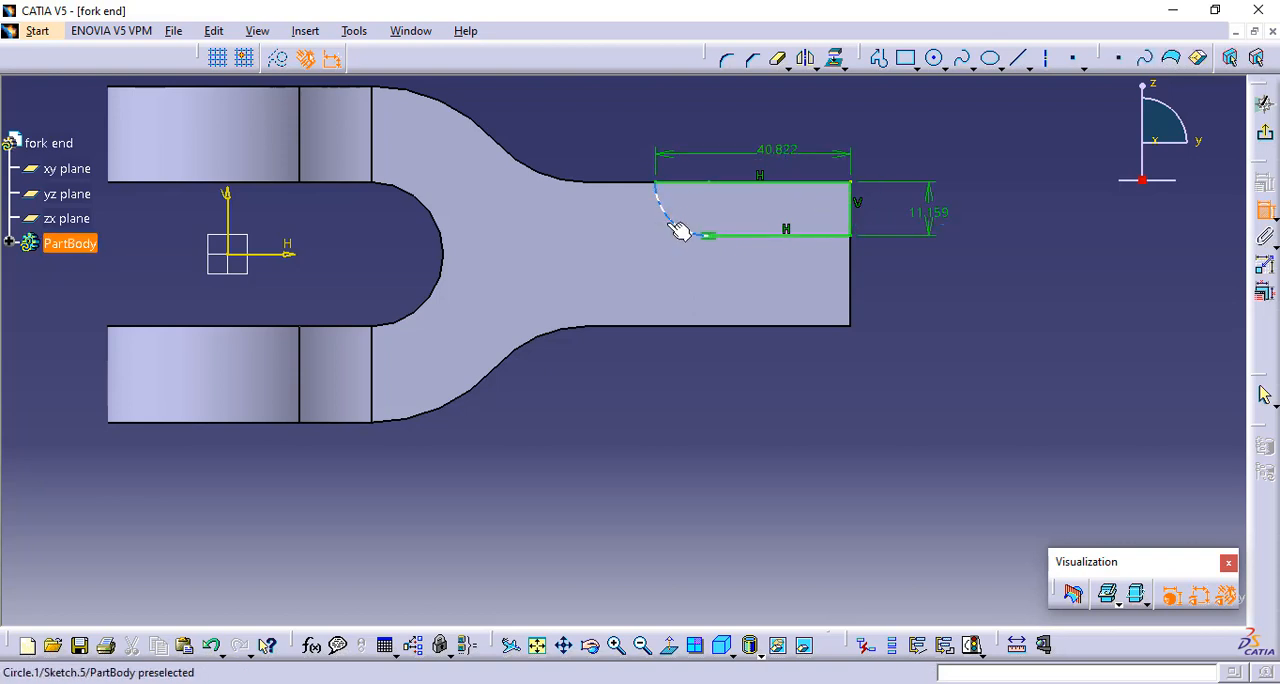
click(679, 228)
click(608, 416)
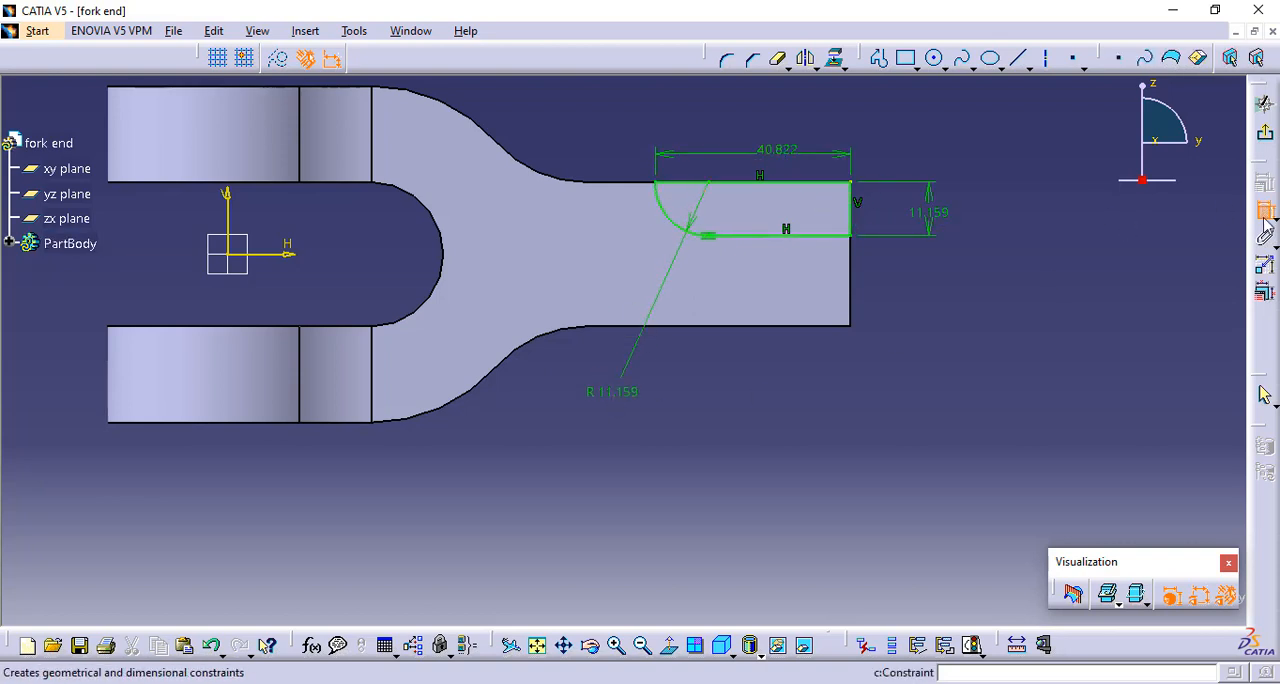
Set both the profile's arc radius and its height to 8.65 mm
double_click(625, 390)
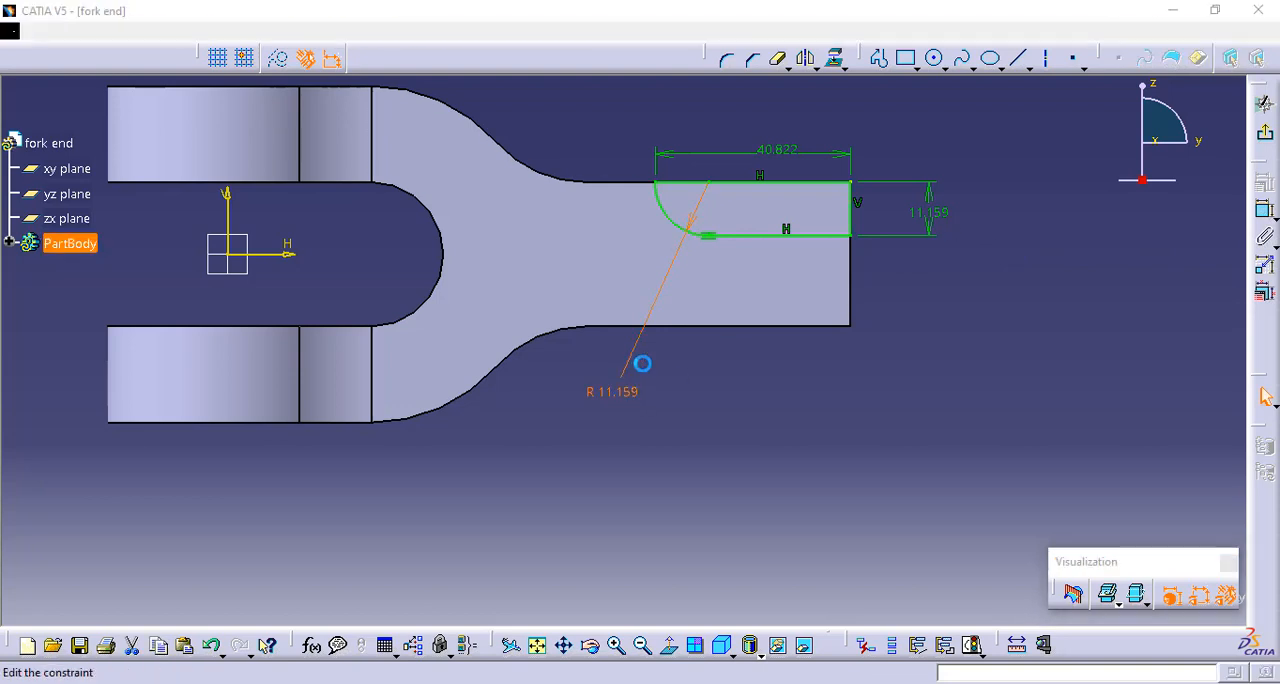
text(8.6)
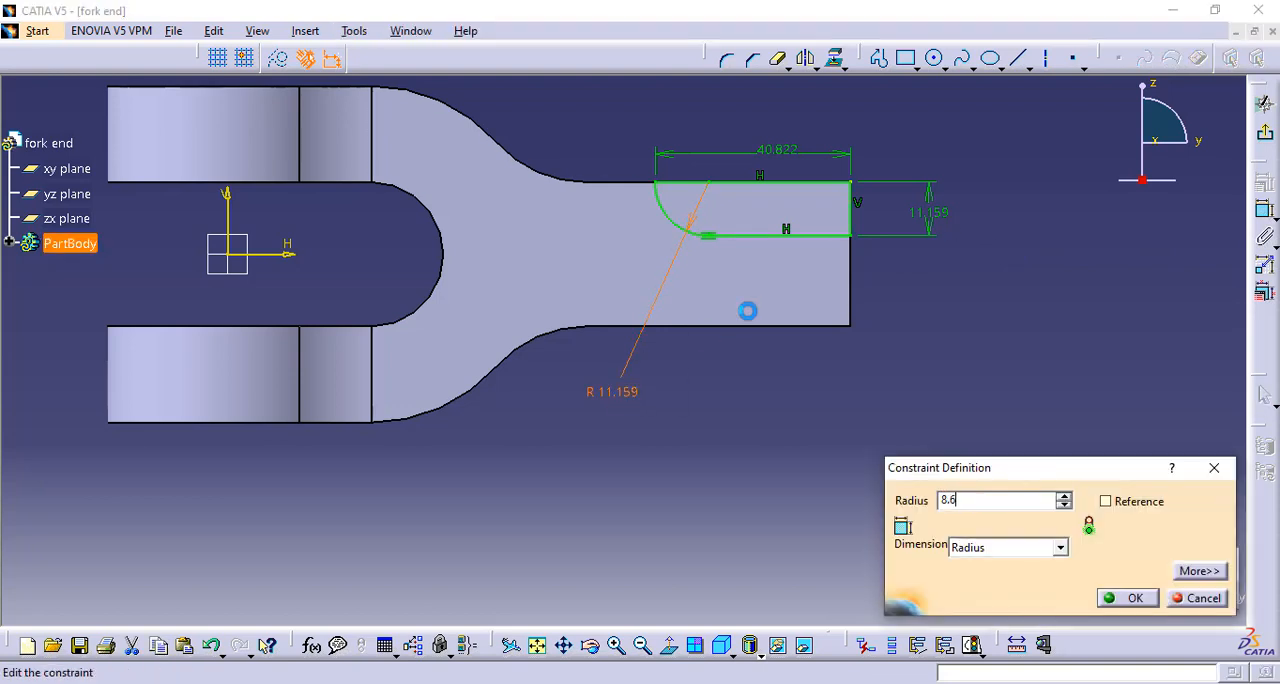
text(5)
key(Return)
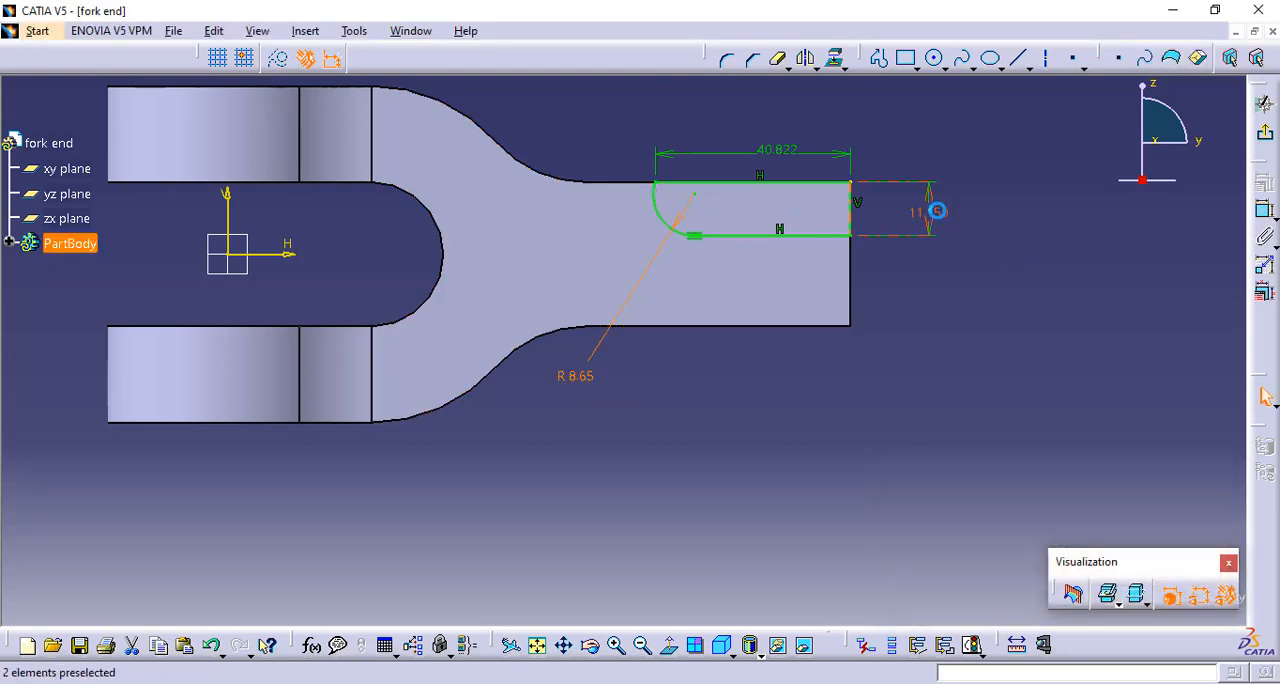
double_click(937, 211)
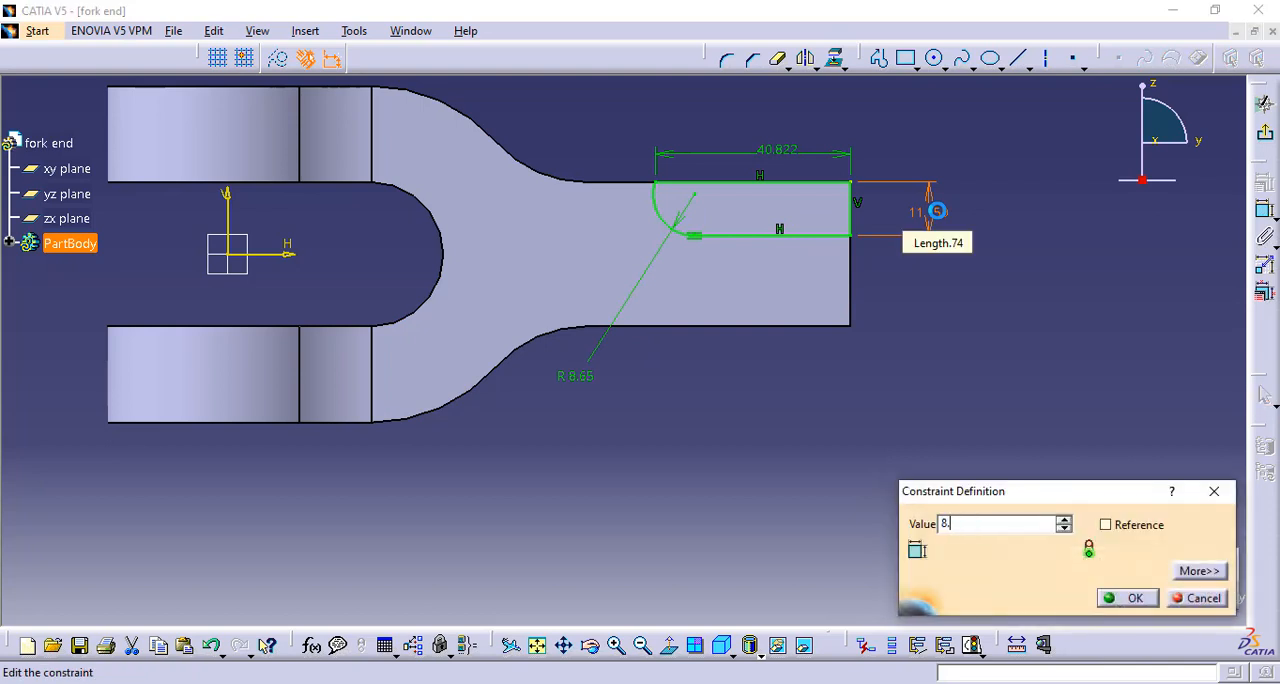
text(8.65)
key(Return)
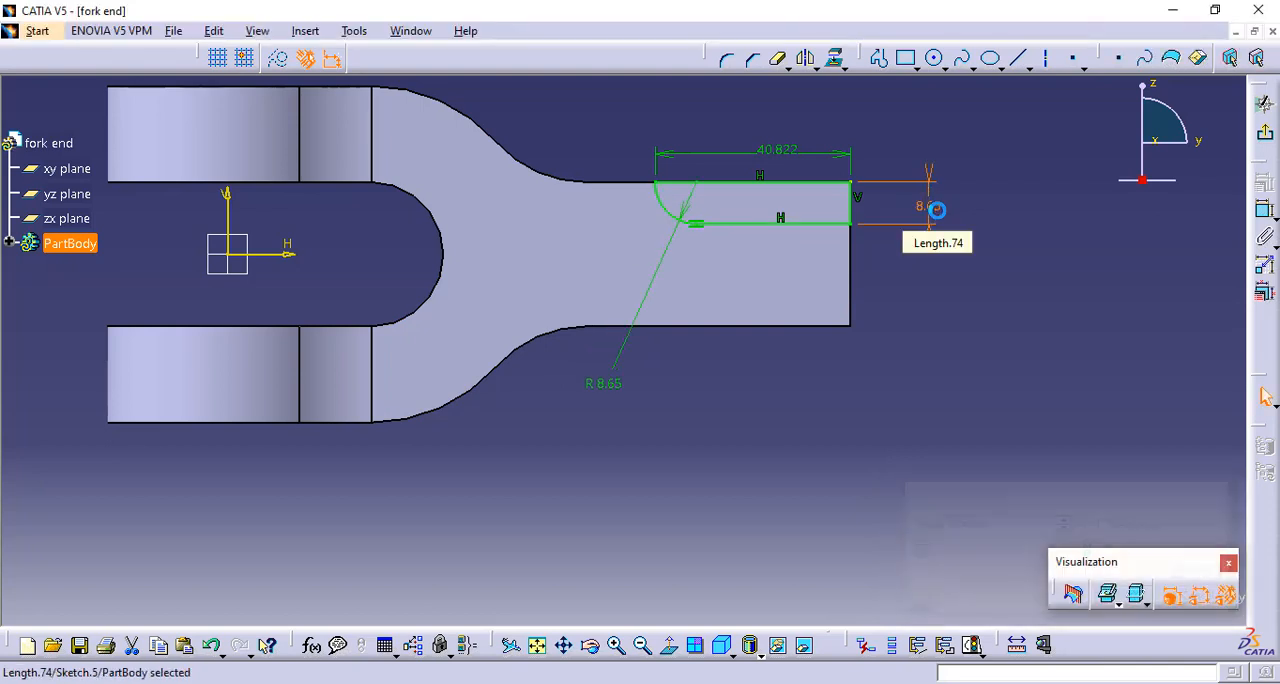
Set the profile's top length to 25.28 mm and exit the sketch
double_click(786, 150)
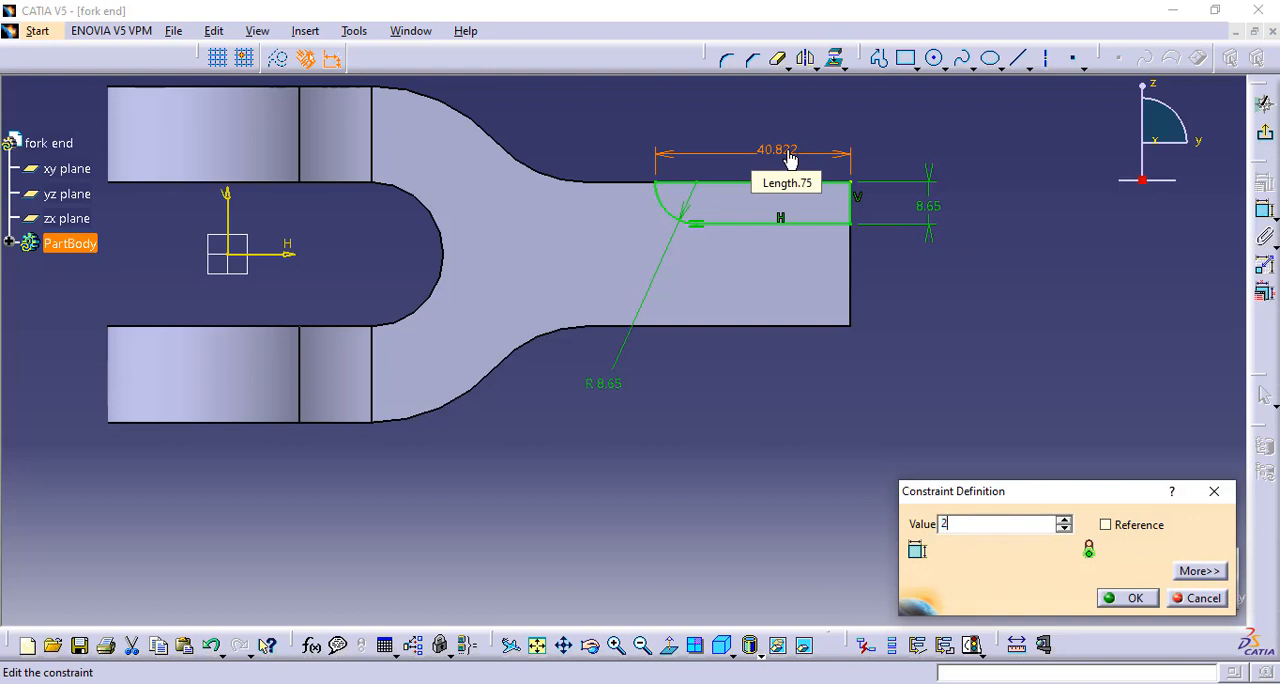
key(Return)
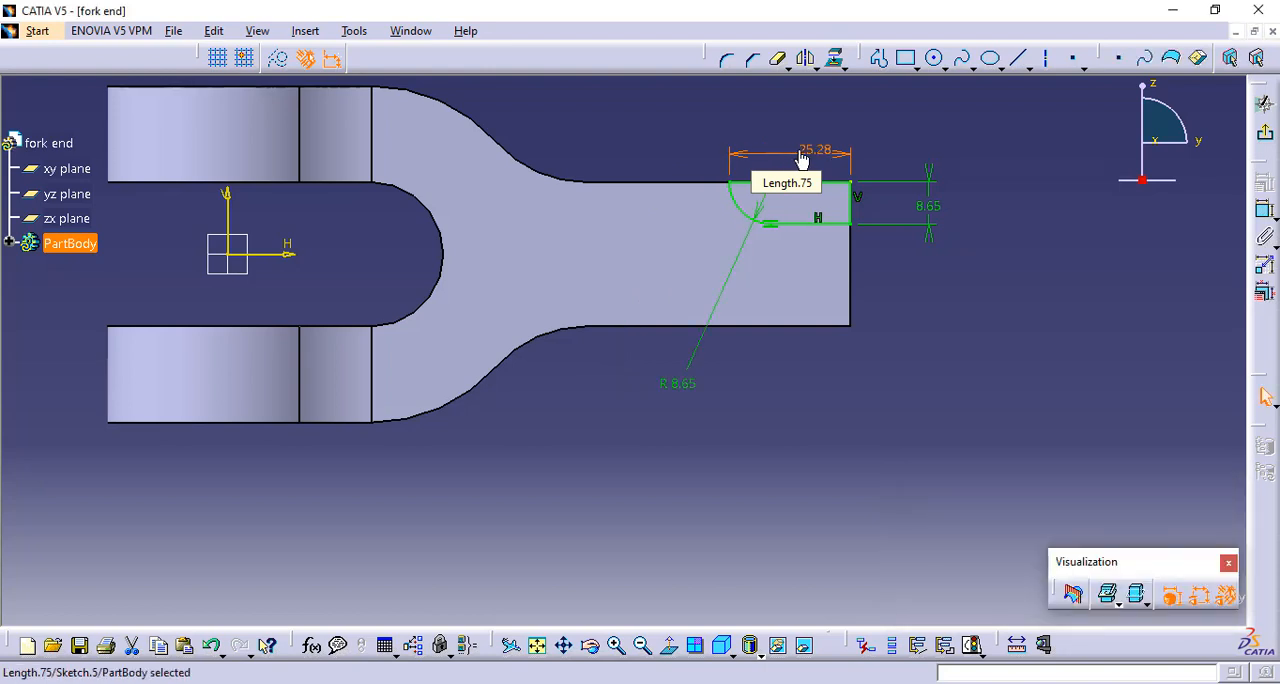
click(1263, 103)
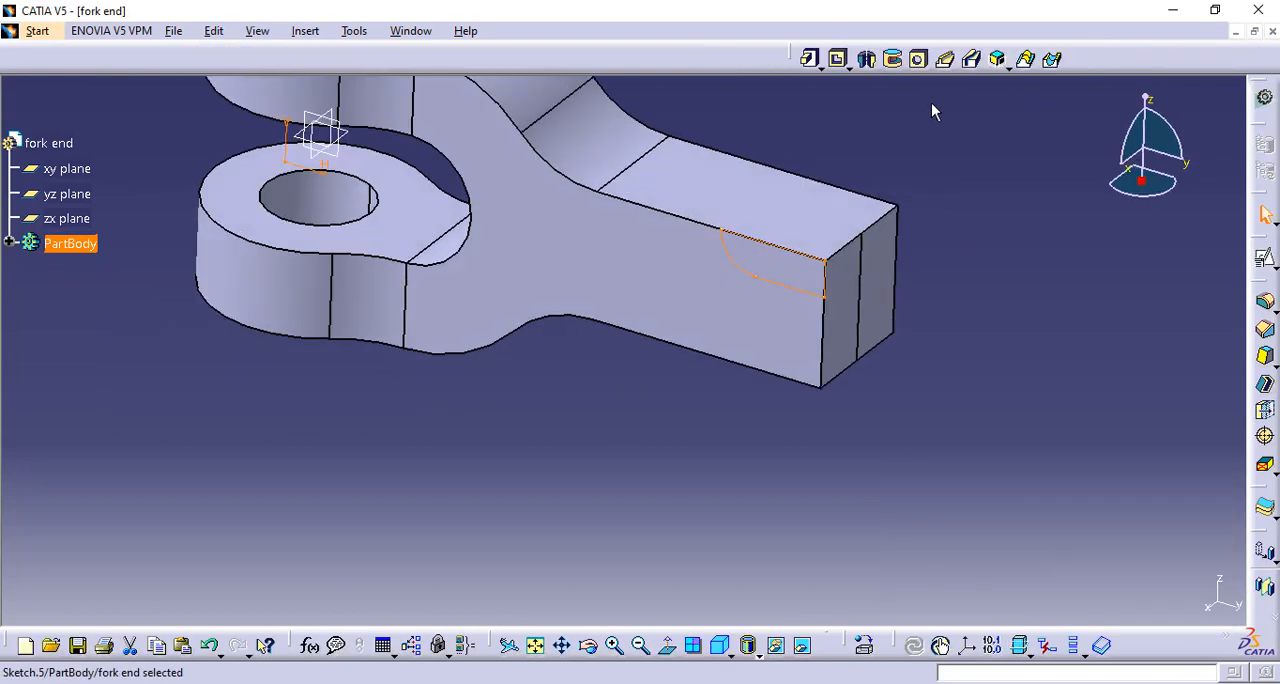
Cut a 360-degree groove from the corner profile, using the shank's upper long edge as the rotation axis
click(894, 61)
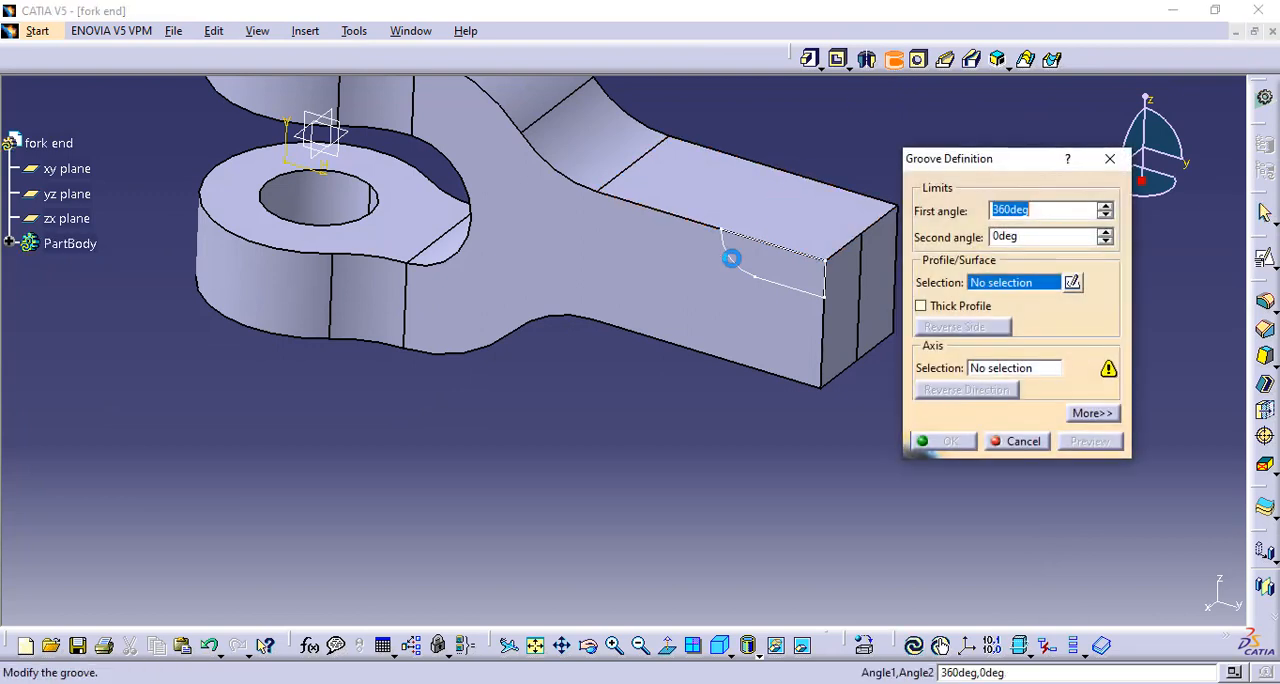
click(729, 256)
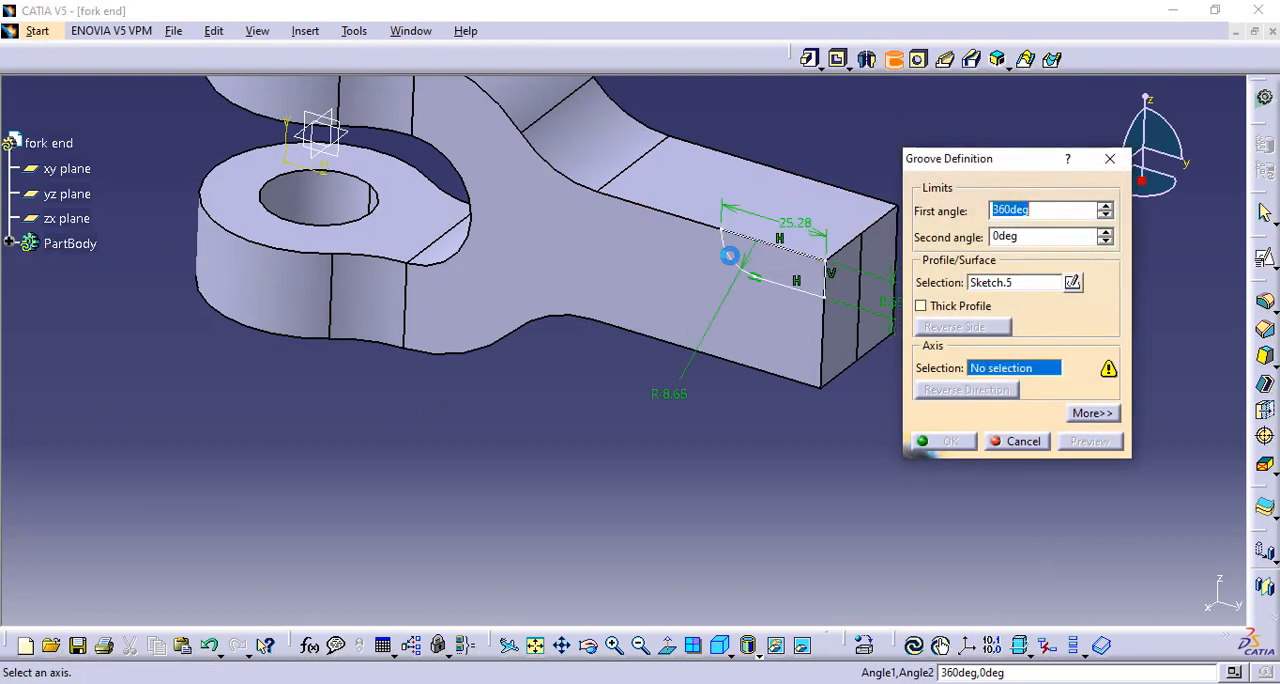
click(683, 222)
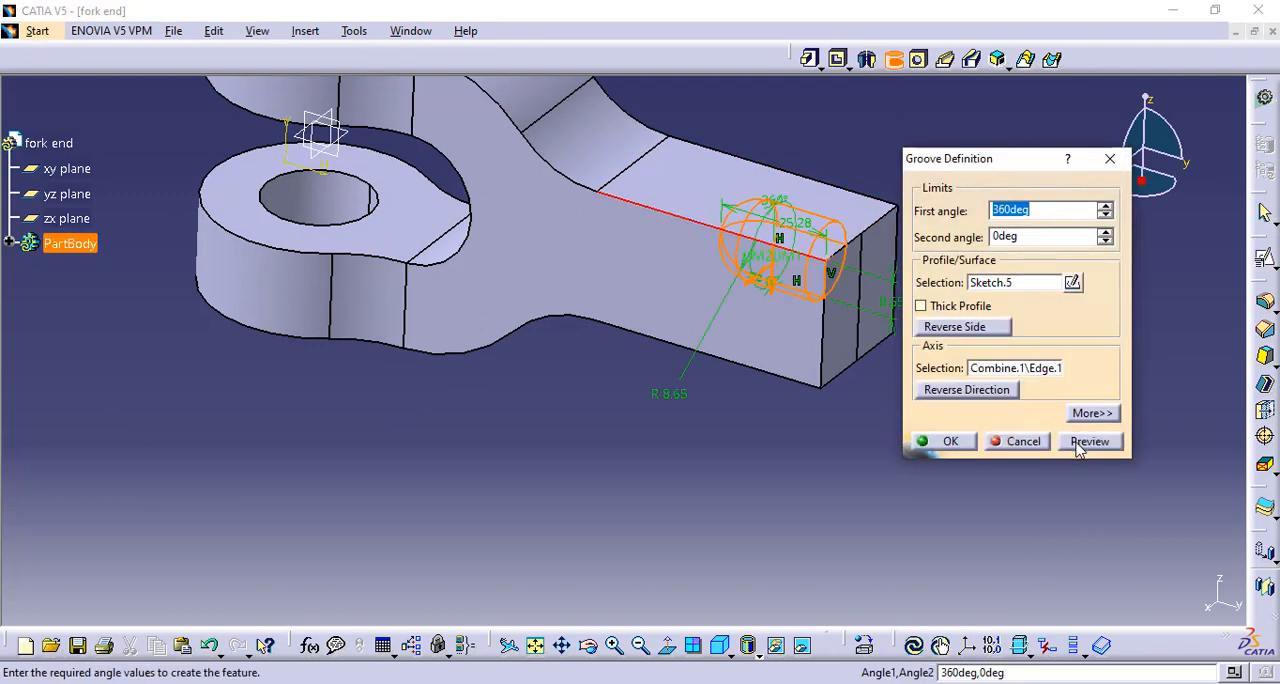
click(1088, 441)
click(943, 441)
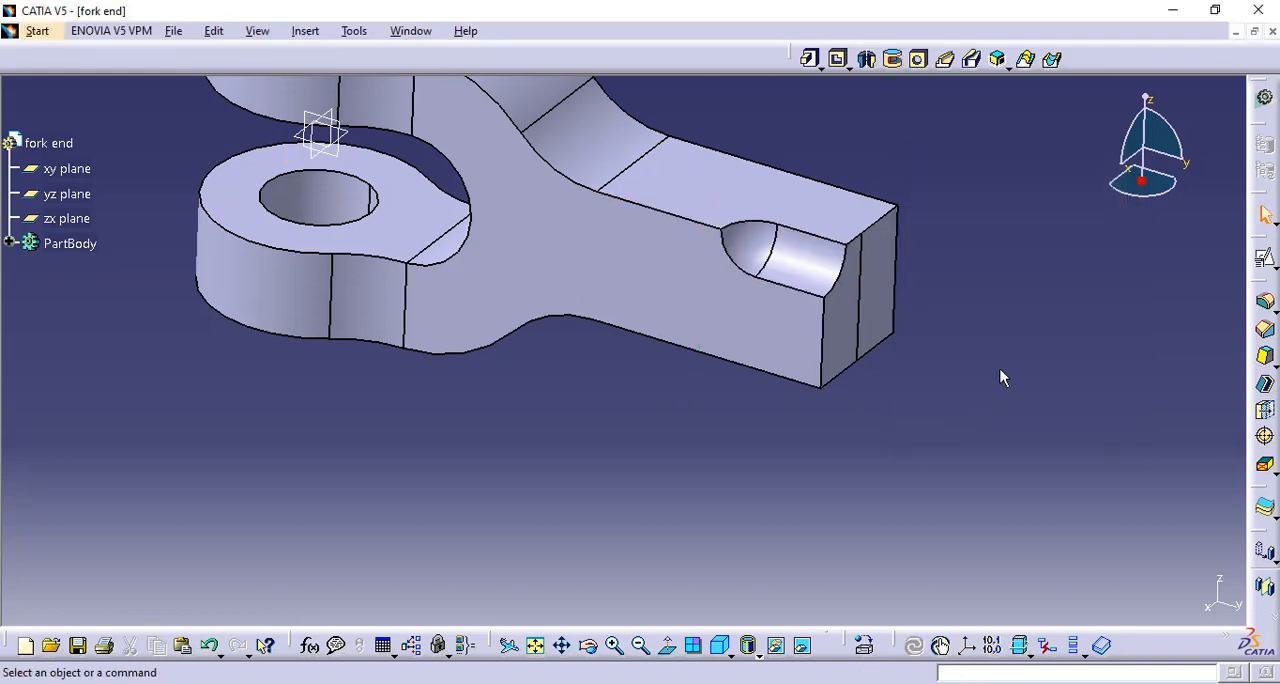
Start a circular pattern with the Complete crown option and set it to 4 instances
middle_drag(1002, 377, 734, 277)
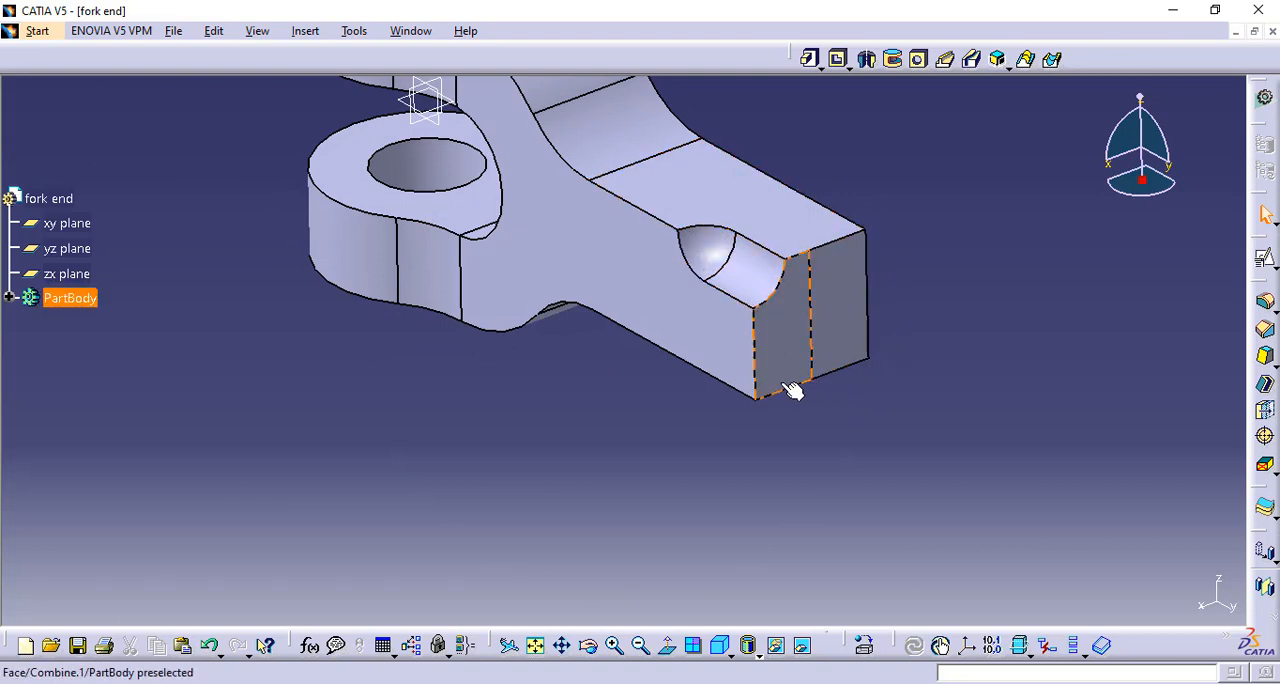
click(305, 31)
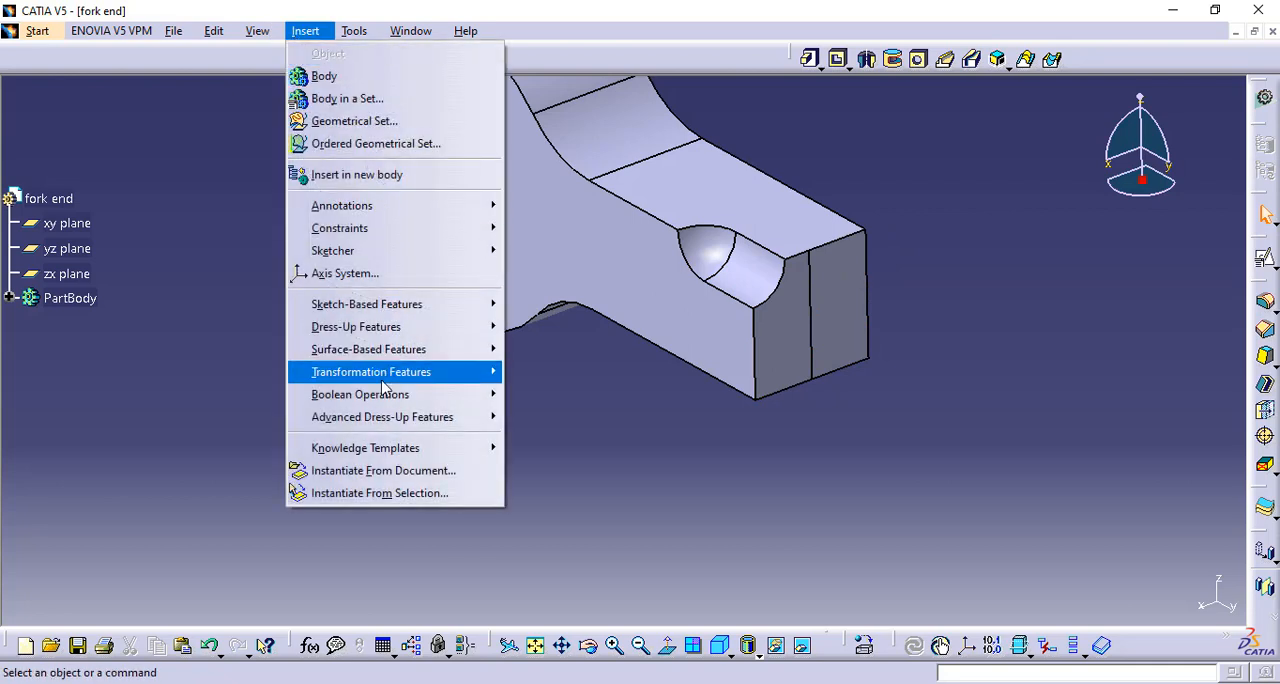
mouse_move(385, 378)
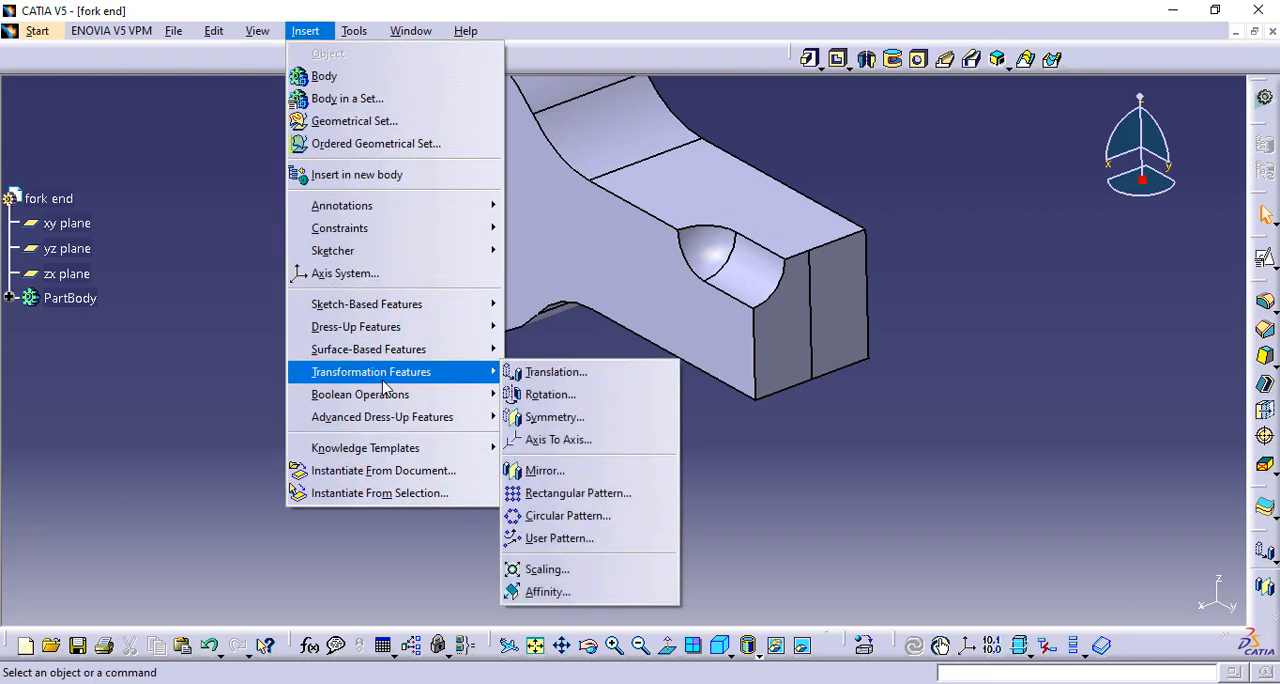
click(570, 516)
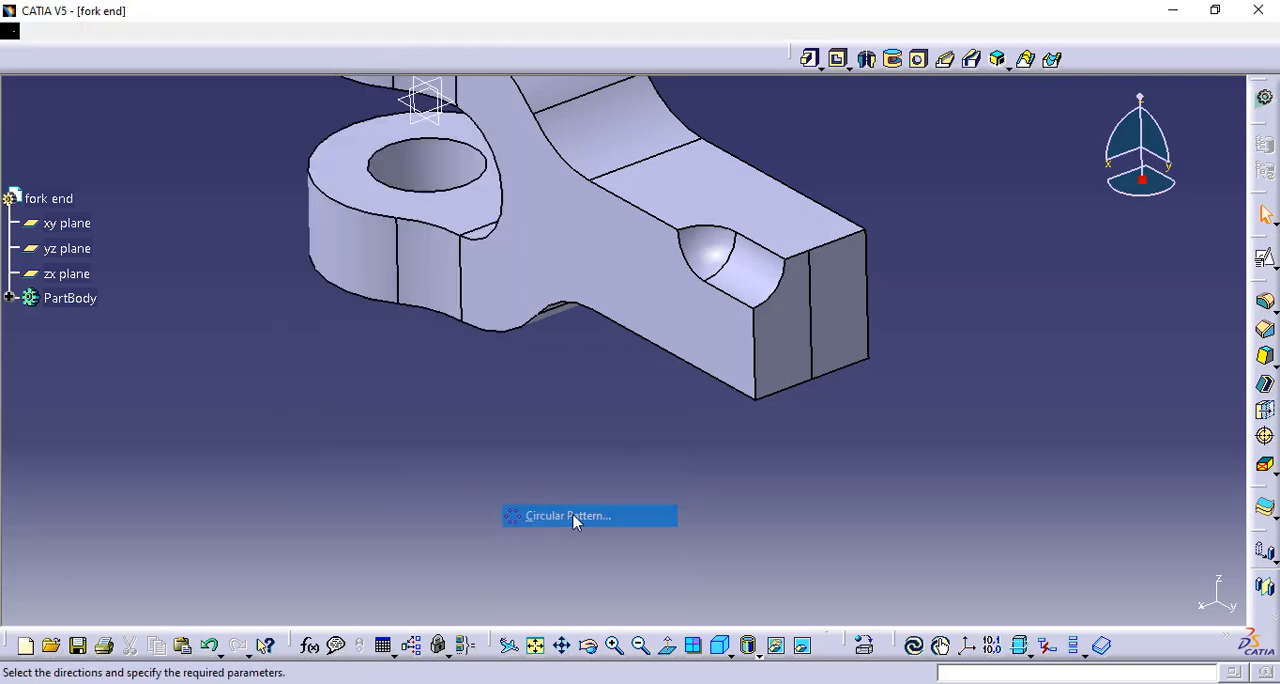
middle_drag(595, 428, 510, 436)
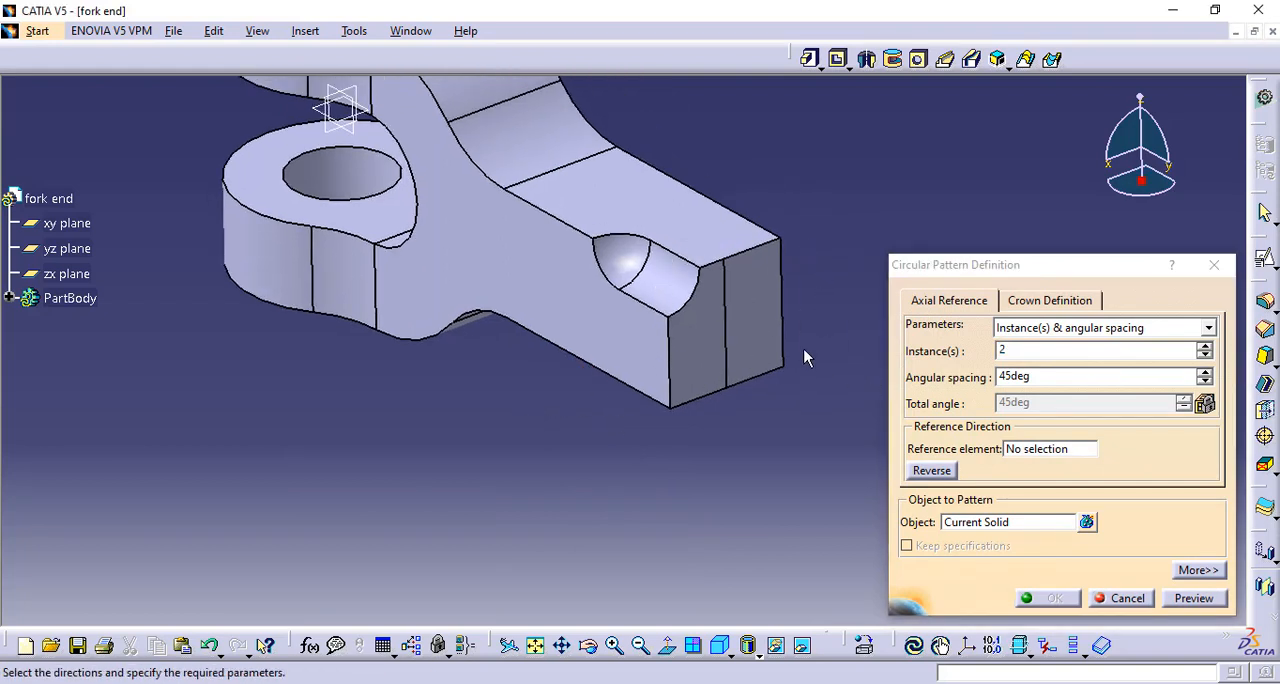
click(1017, 330)
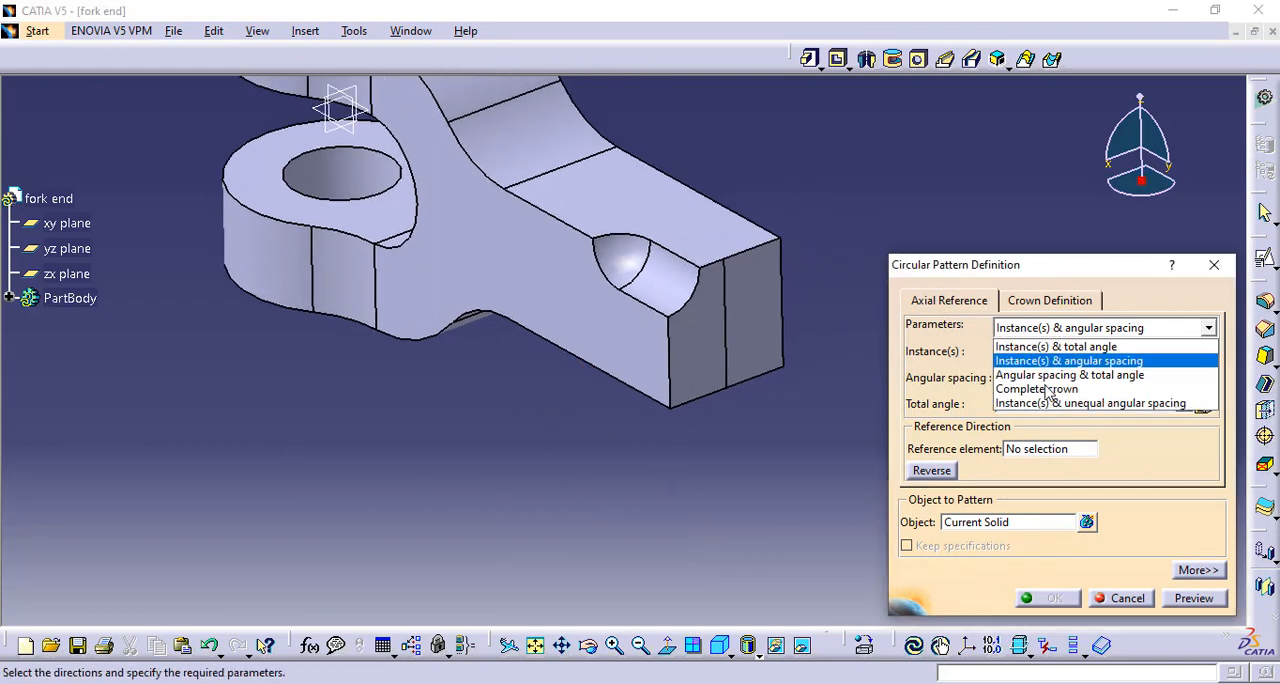
click(1040, 388)
double_click(1035, 351)
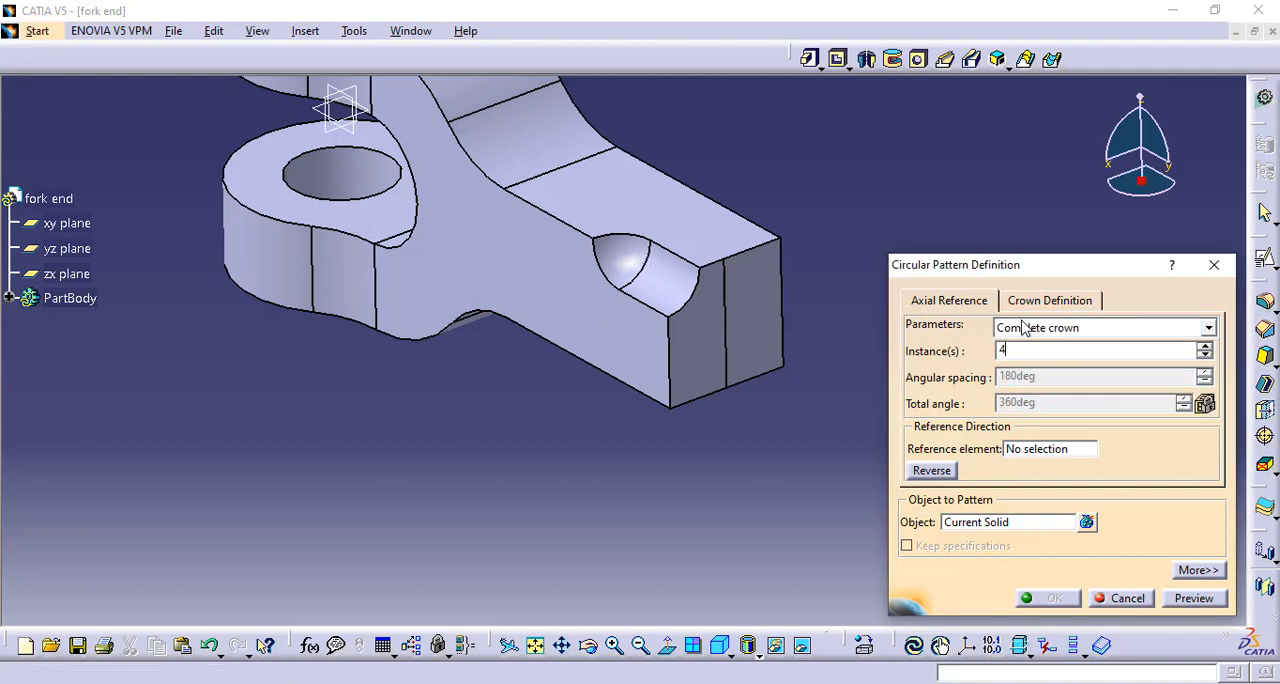
Set the pattern's reference element to the Y Axis and its object to the corner groove, and create the pattern
click(1015, 449)
right_click(1020, 457)
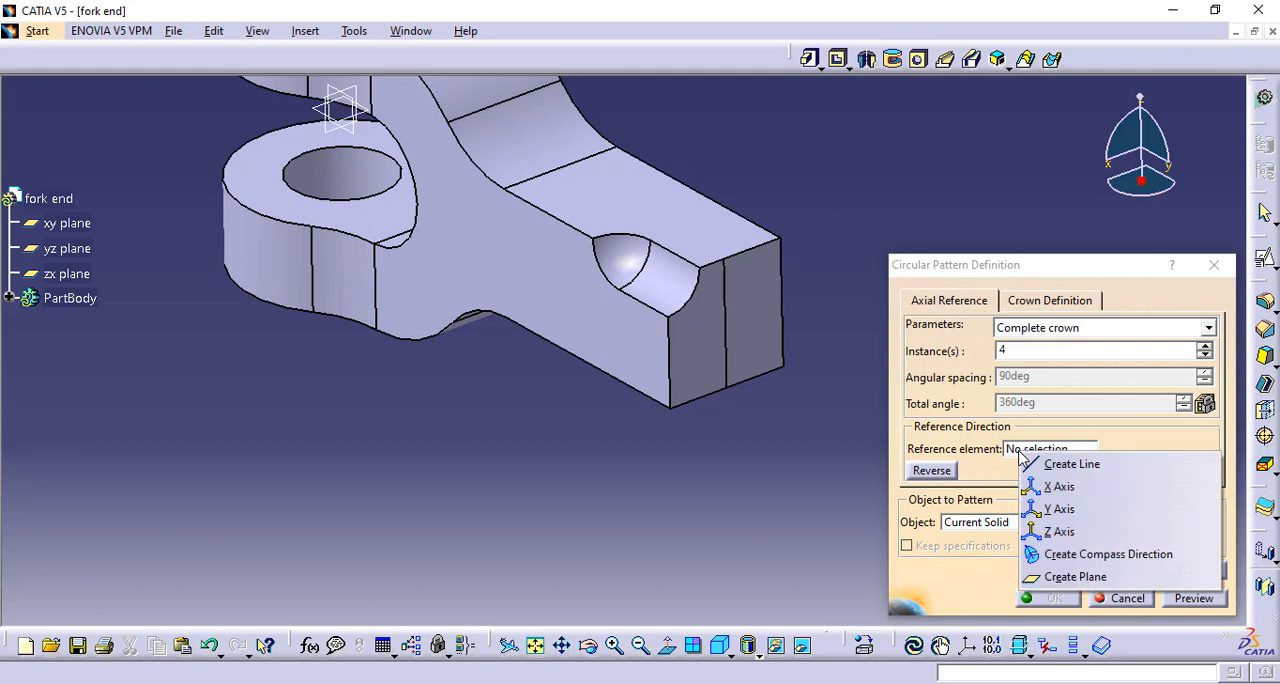
click(1050, 509)
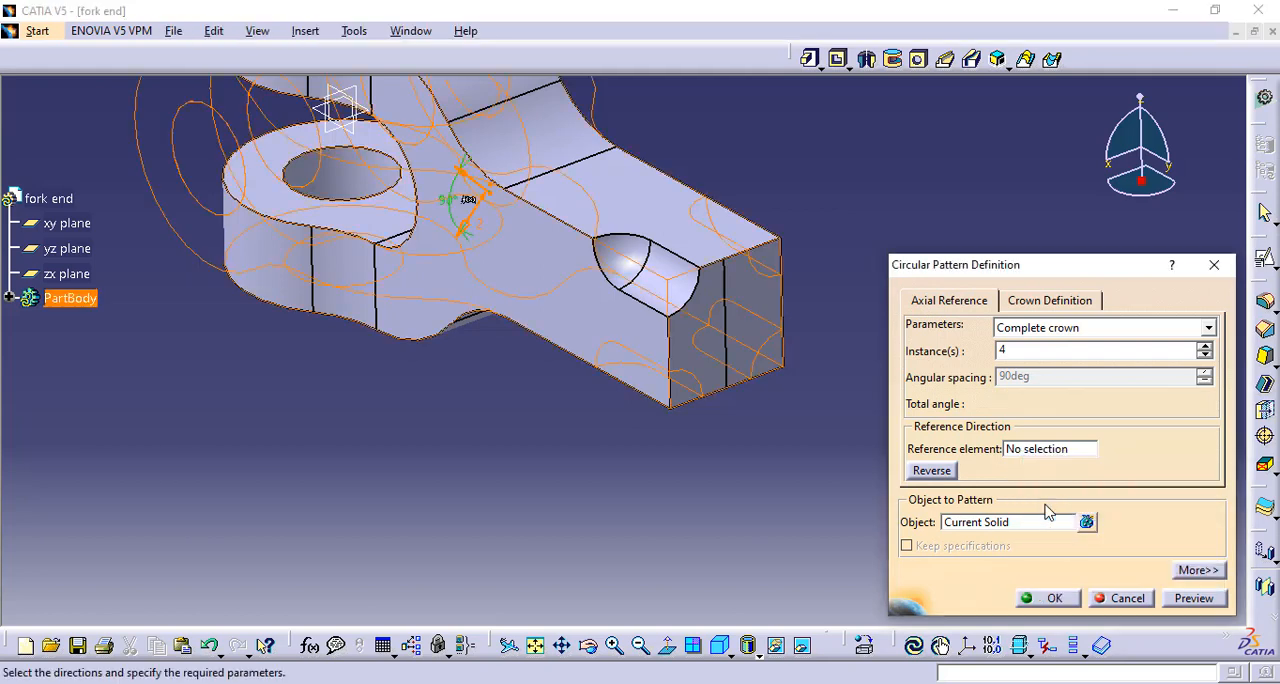
click(985, 524)
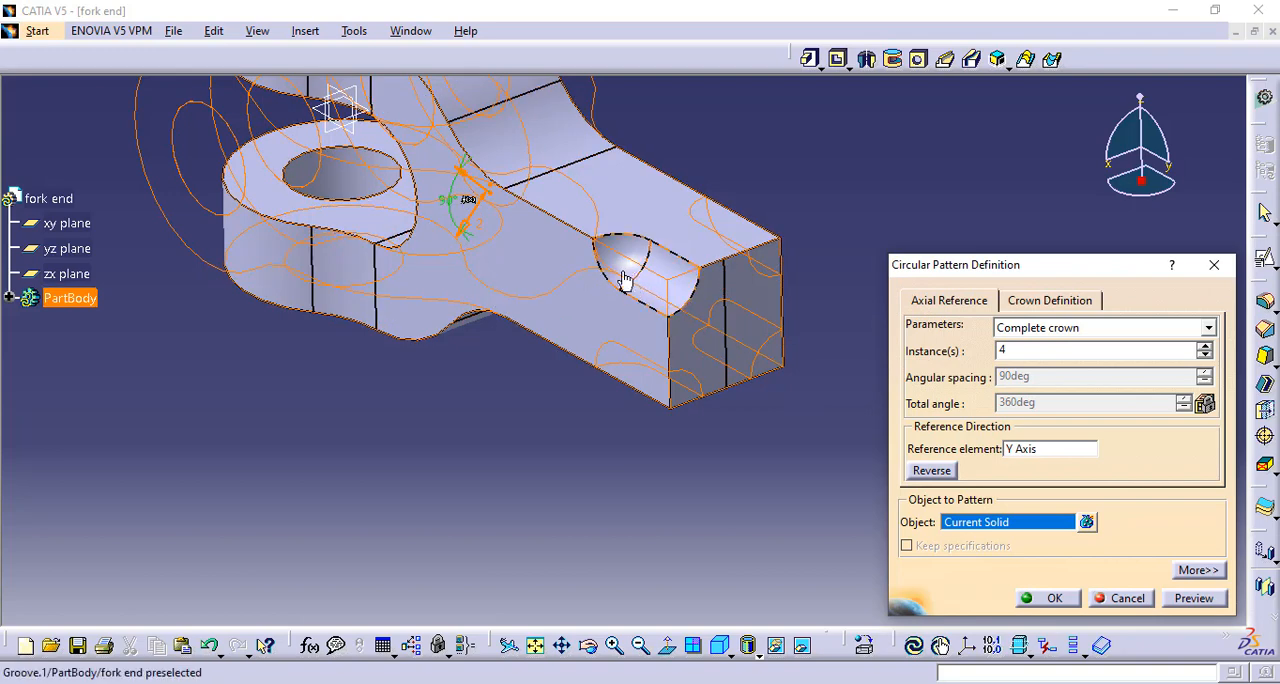
click(7, 297)
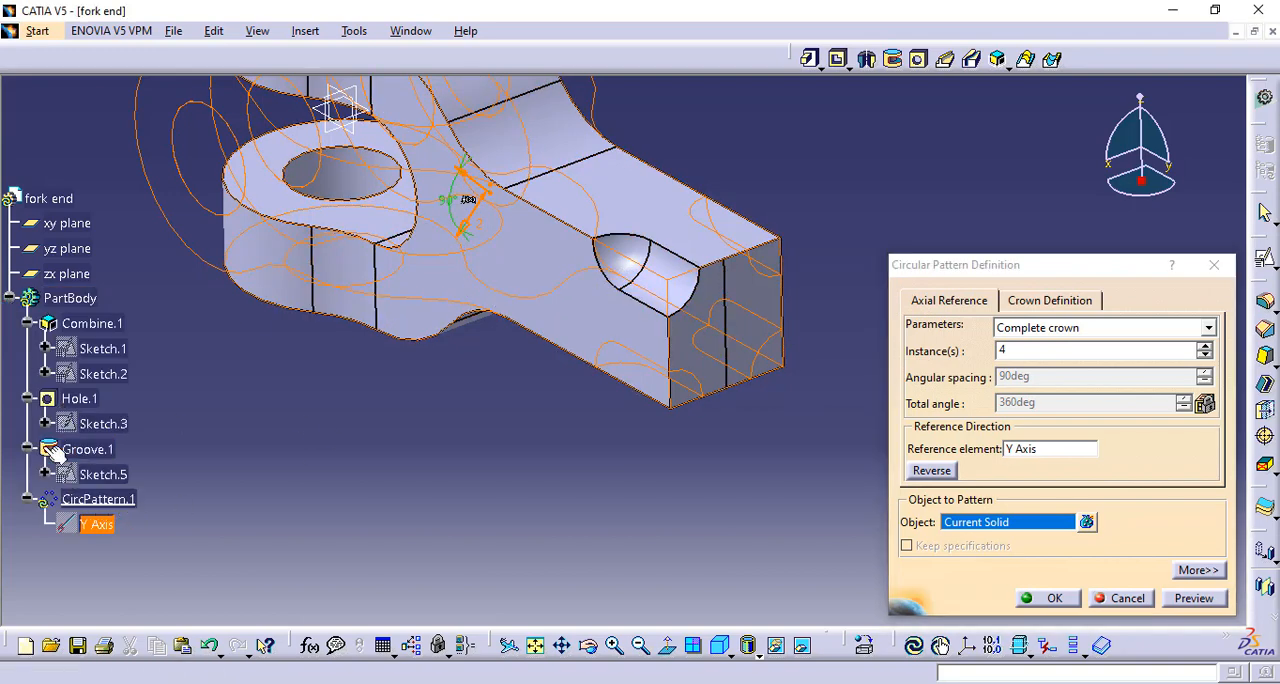
click(643, 251)
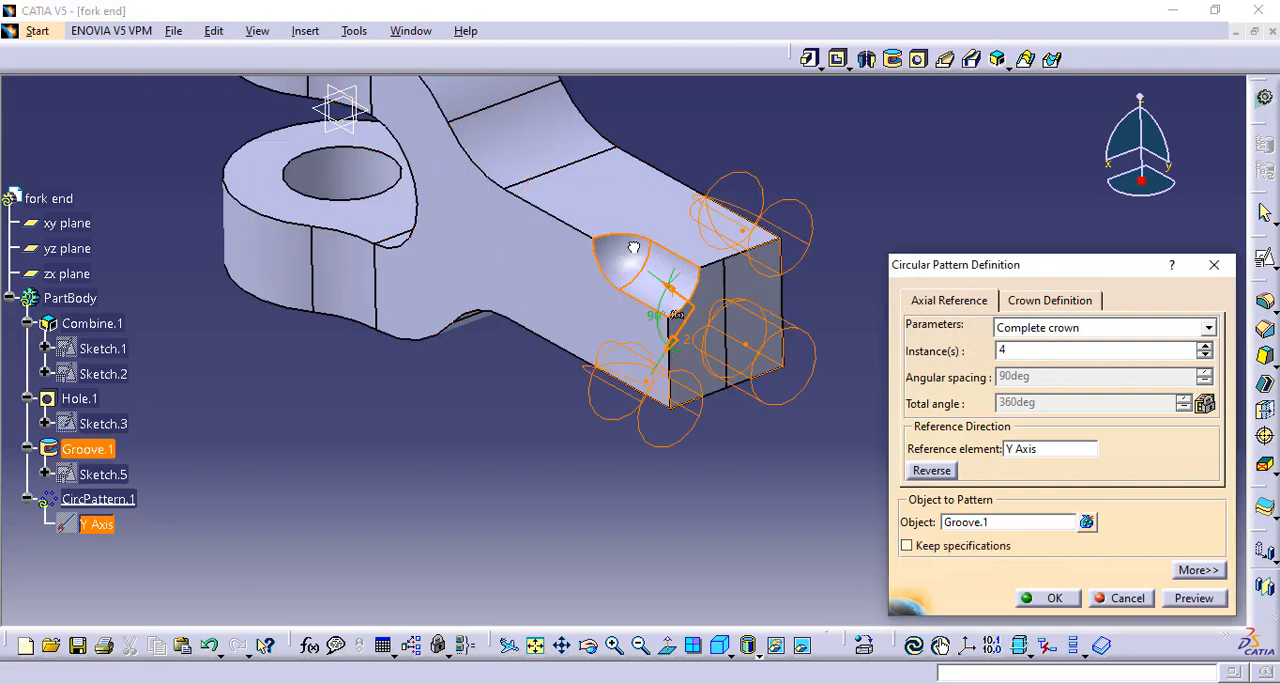
click(1194, 598)
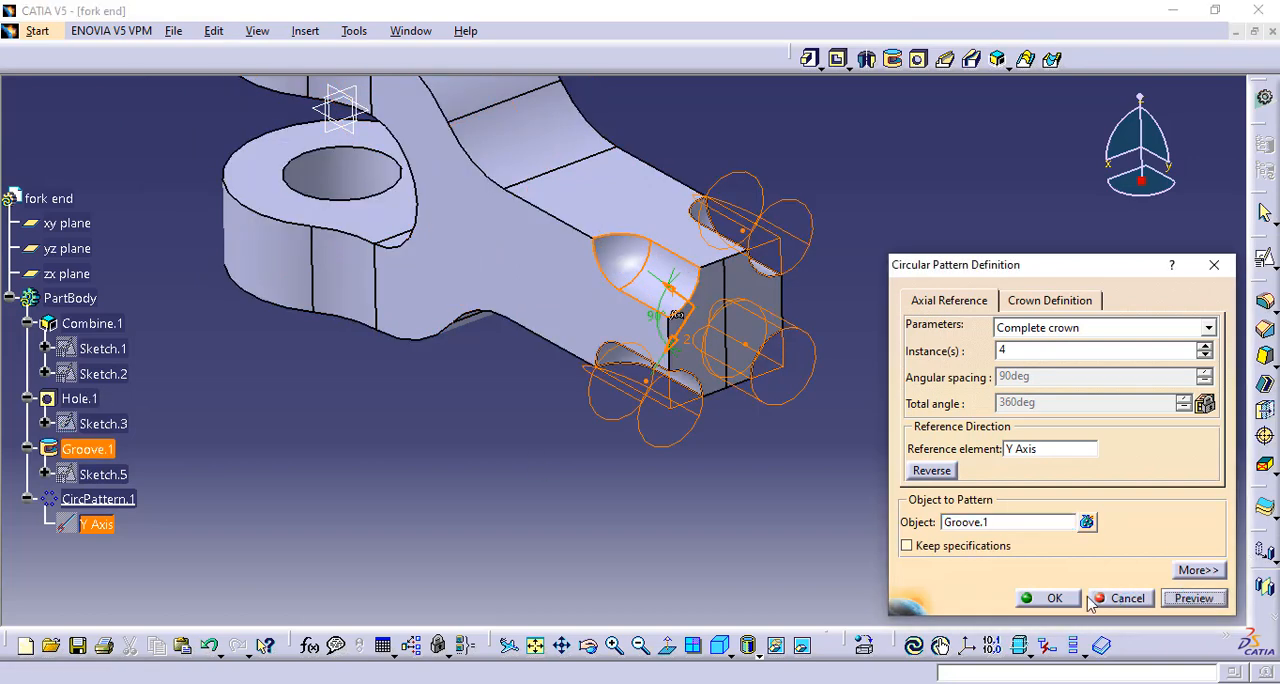
click(1048, 598)
Show the fork end in isometric view and examine the grooves on the shank end's corners
middle_drag(742, 428, 732, 527)
click(720, 648)
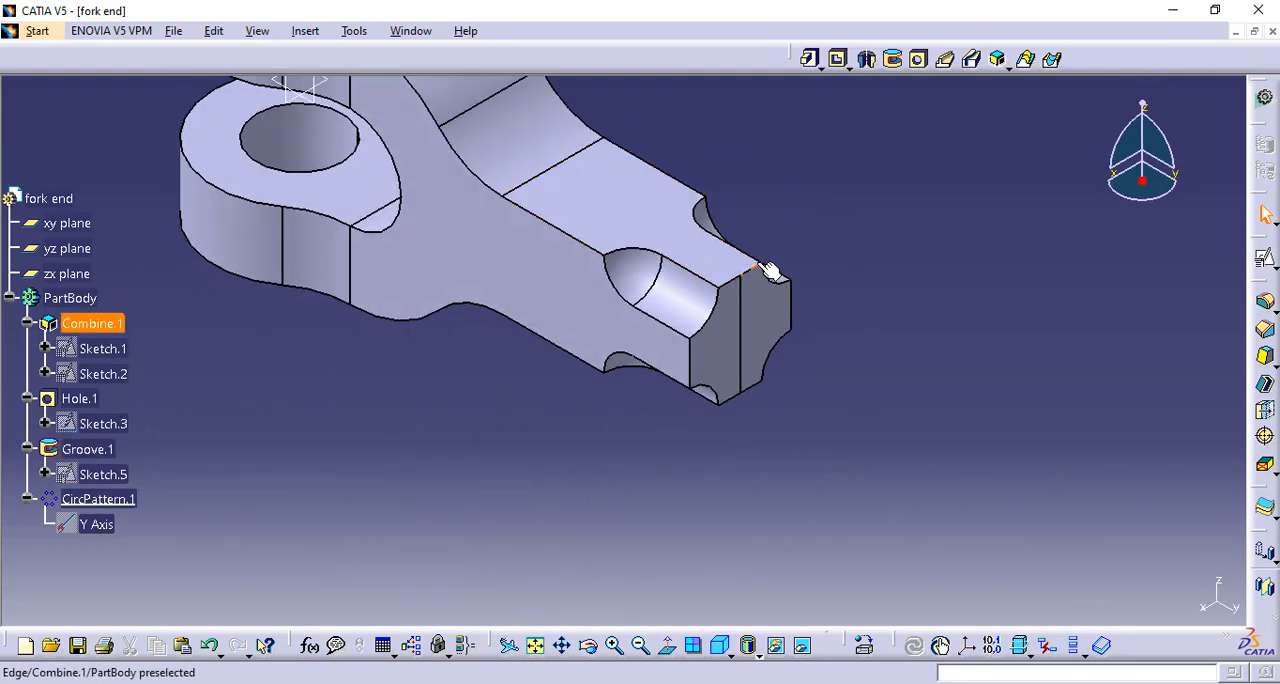
middle_drag(526, 426, 606, 463)
click(720, 651)
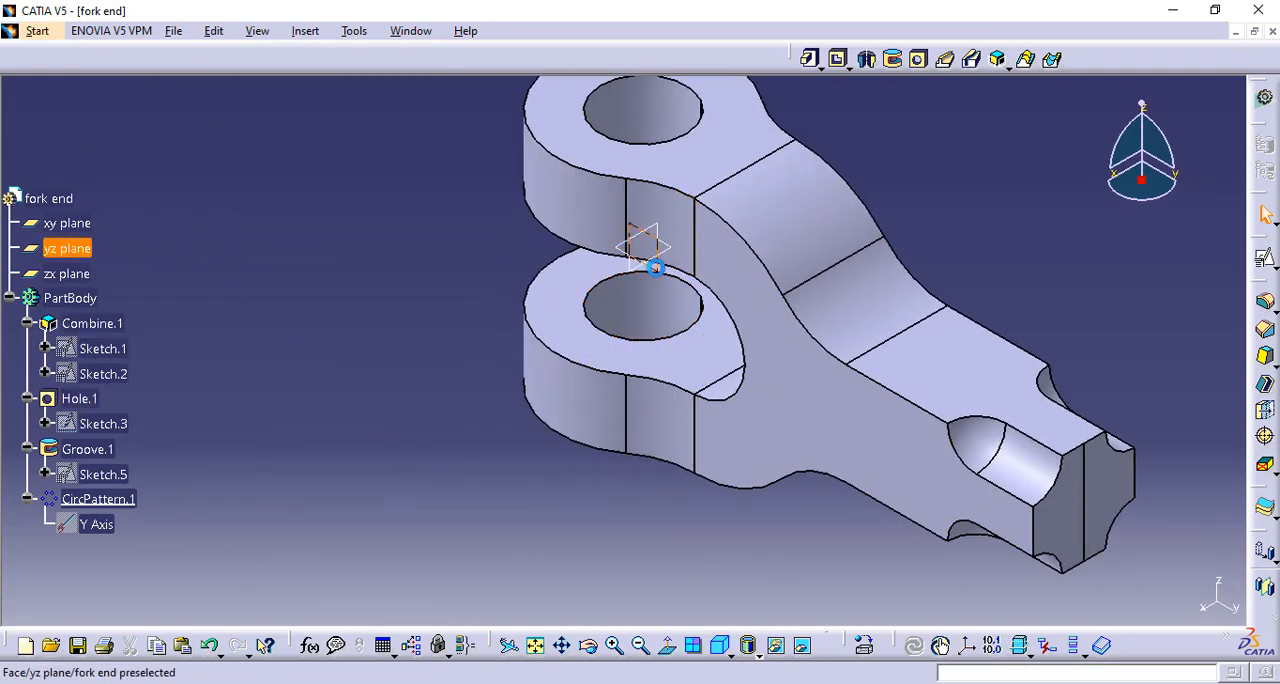
Start a positioned sketch on the yz plane and project the shank's upper end corner point into it
click(656, 267)
click(1275, 268)
click(1236, 278)
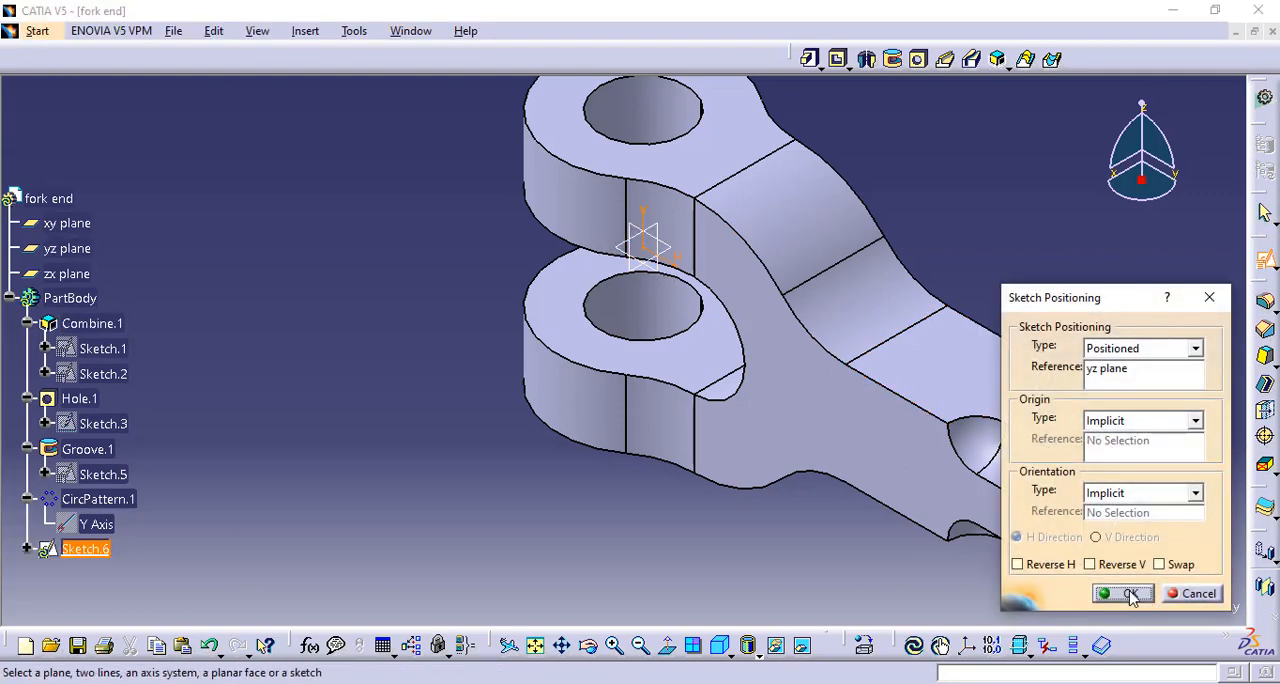
click(1128, 594)
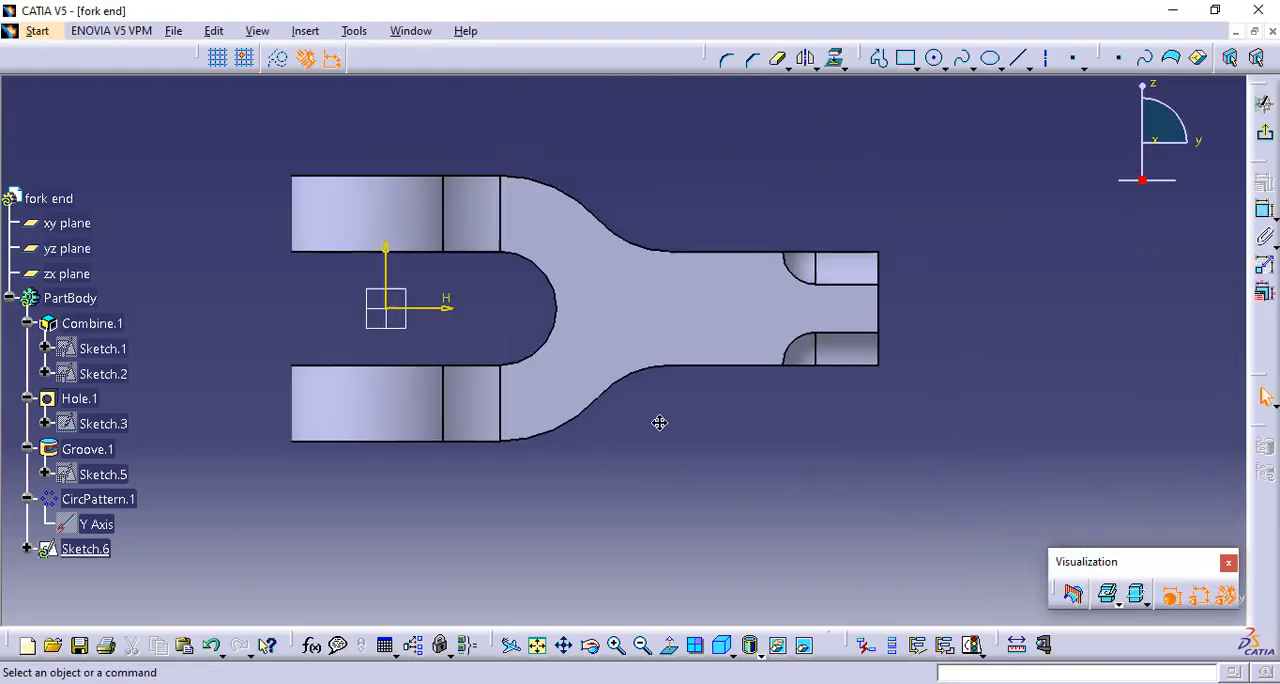
middle_drag(660, 423, 589, 442)
middle_drag(771, 404, 801, 254)
middle_drag(783, 319, 494, 514)
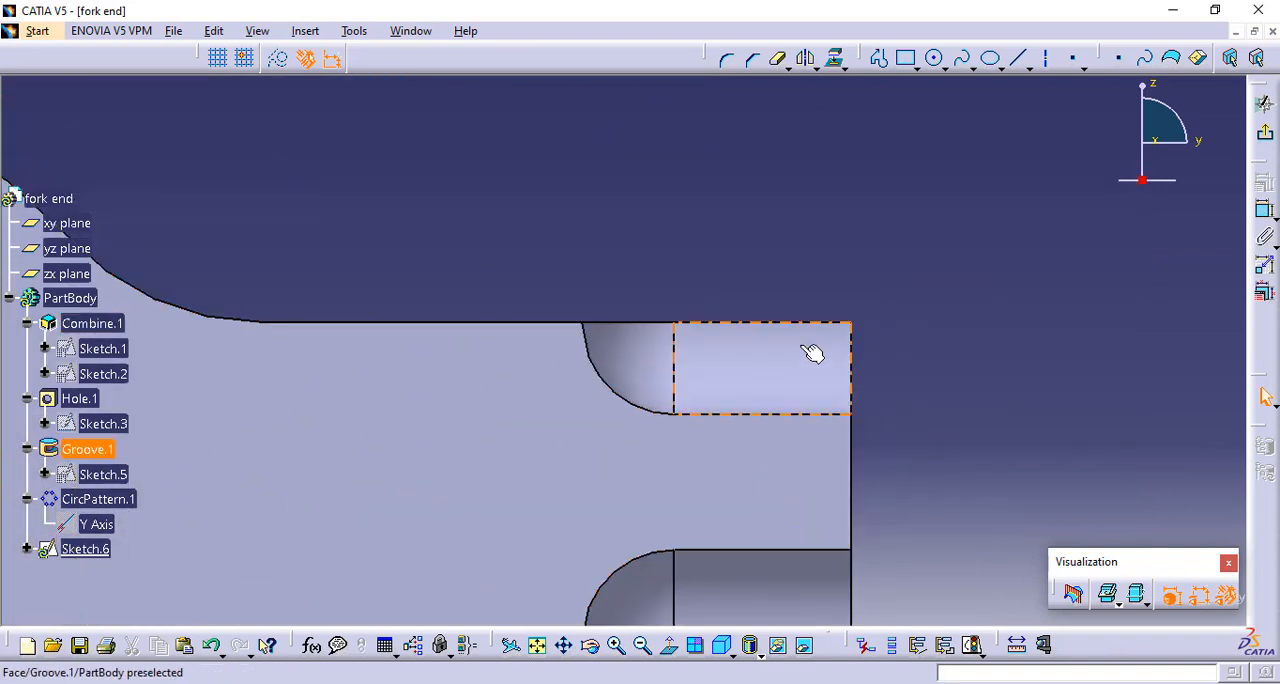
click(851, 320)
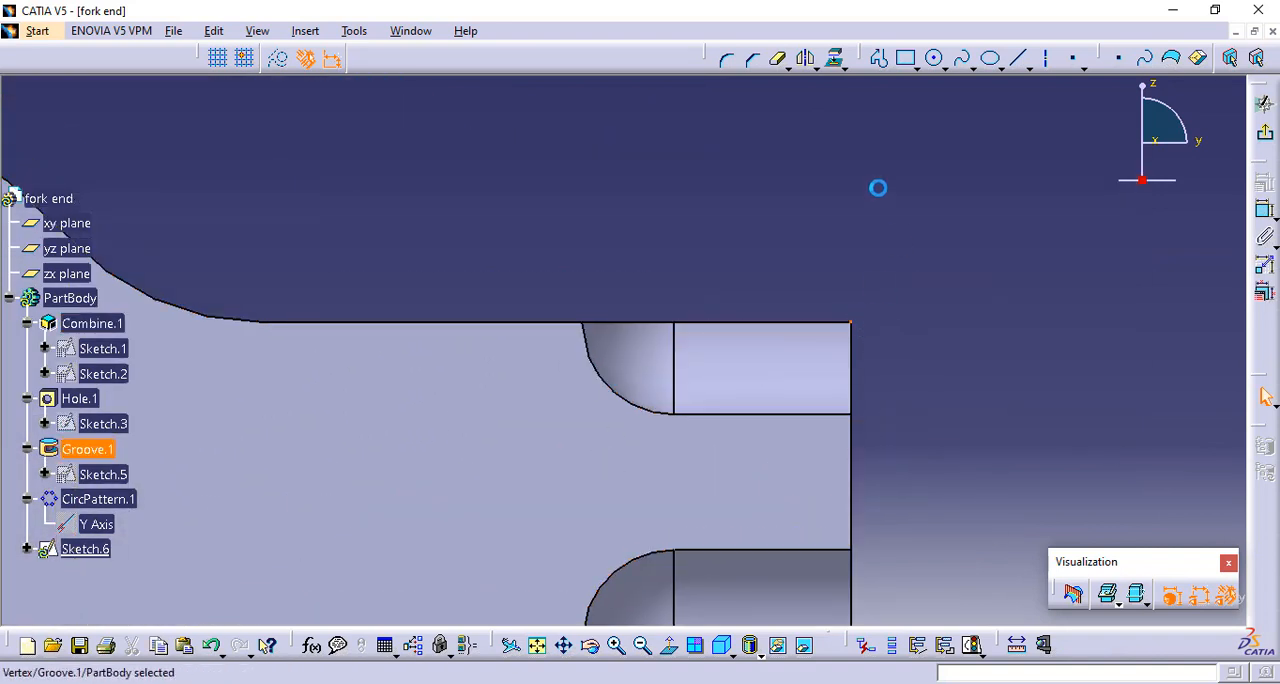
click(837, 57)
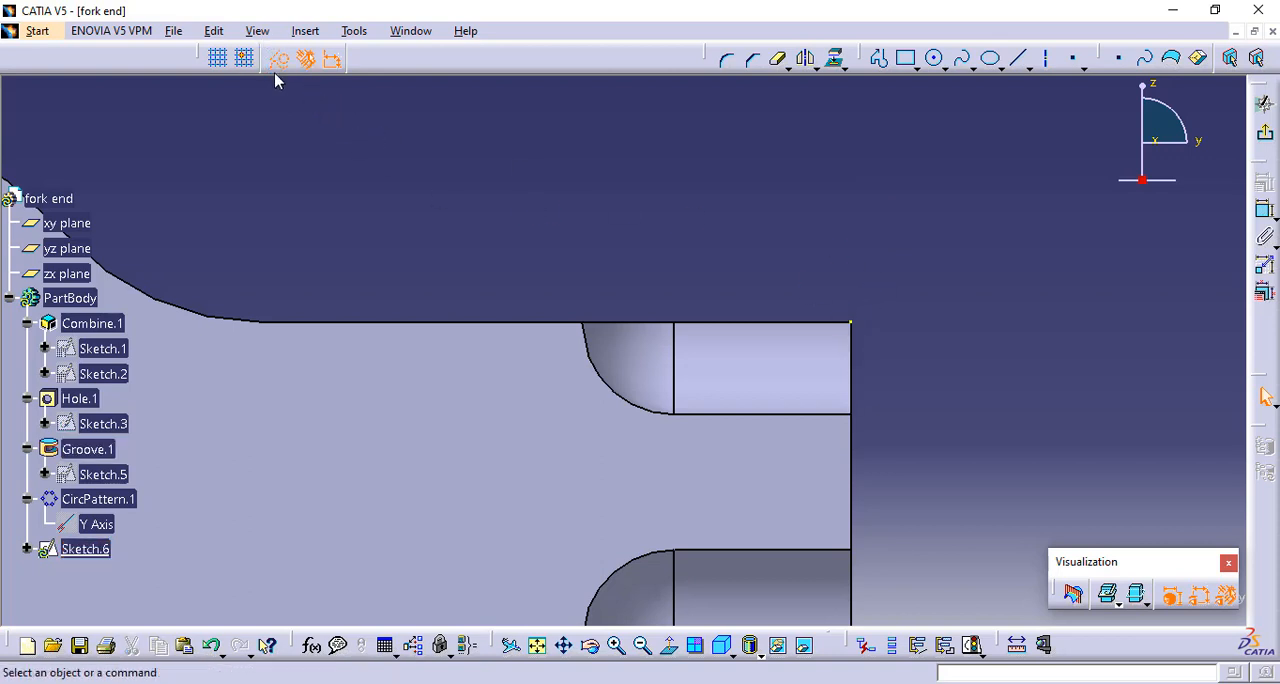
Draw a closed triangle above the shank end from the projected corner point, with one vertical, one horizontal and one sloping side
click(878, 58)
click(850, 322)
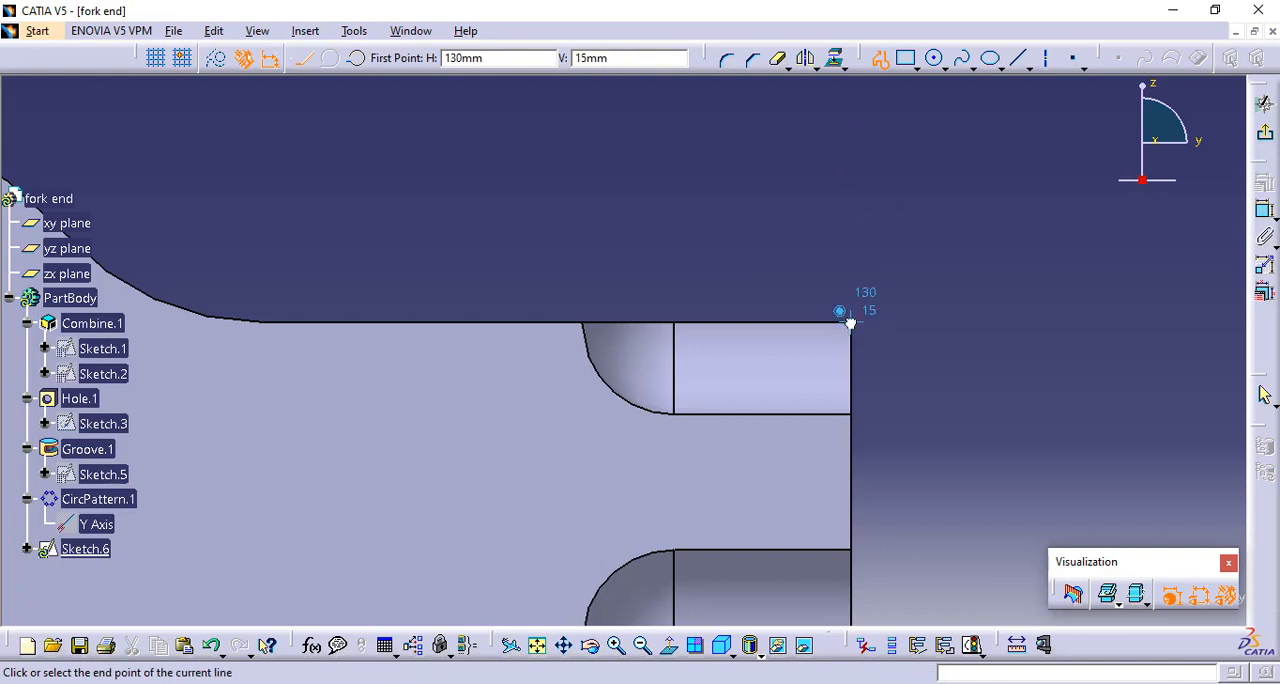
click(850, 322)
click(850, 273)
click(755, 272)
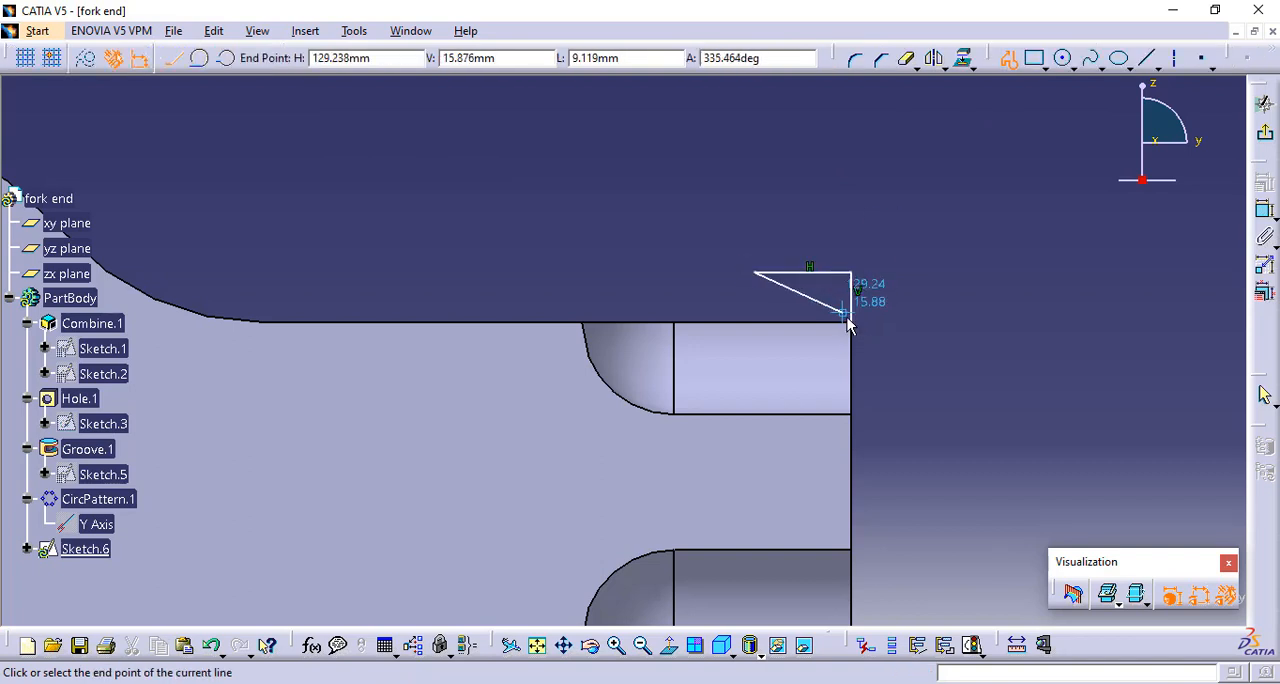
click(850, 322)
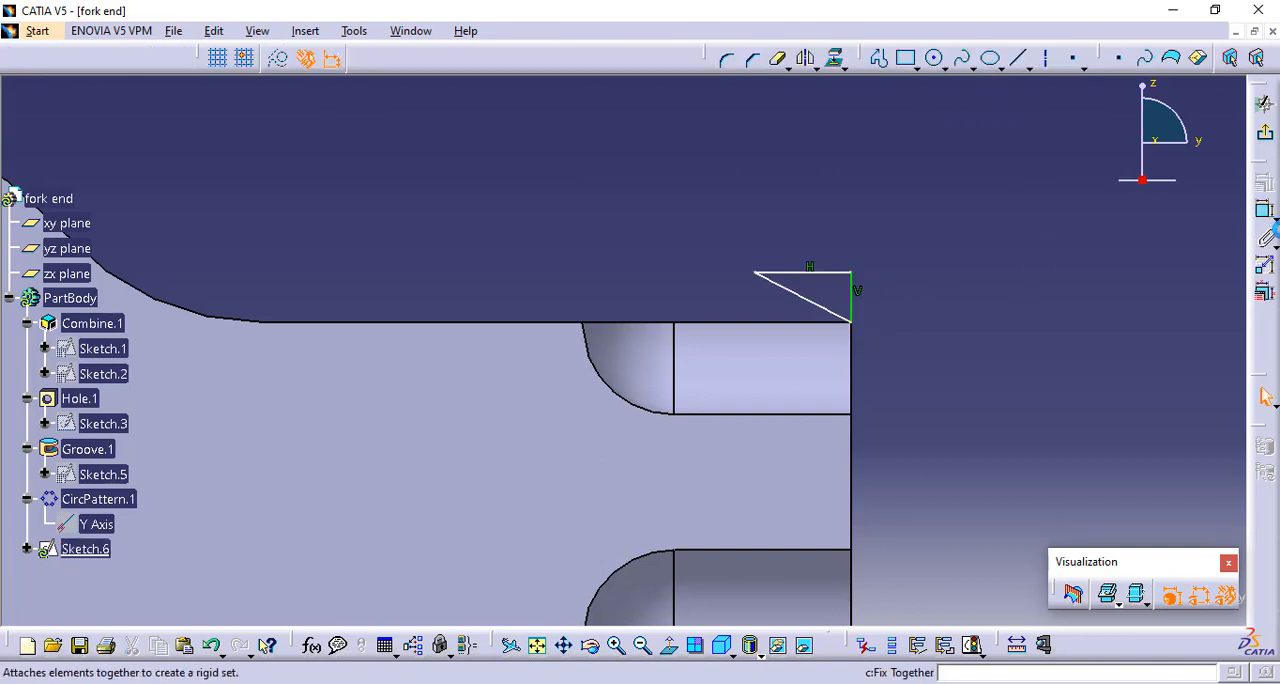
Set the angle between the triangle's sloping and vertical sides to 60 degrees and finish the sketch
click(1265, 210)
click(808, 302)
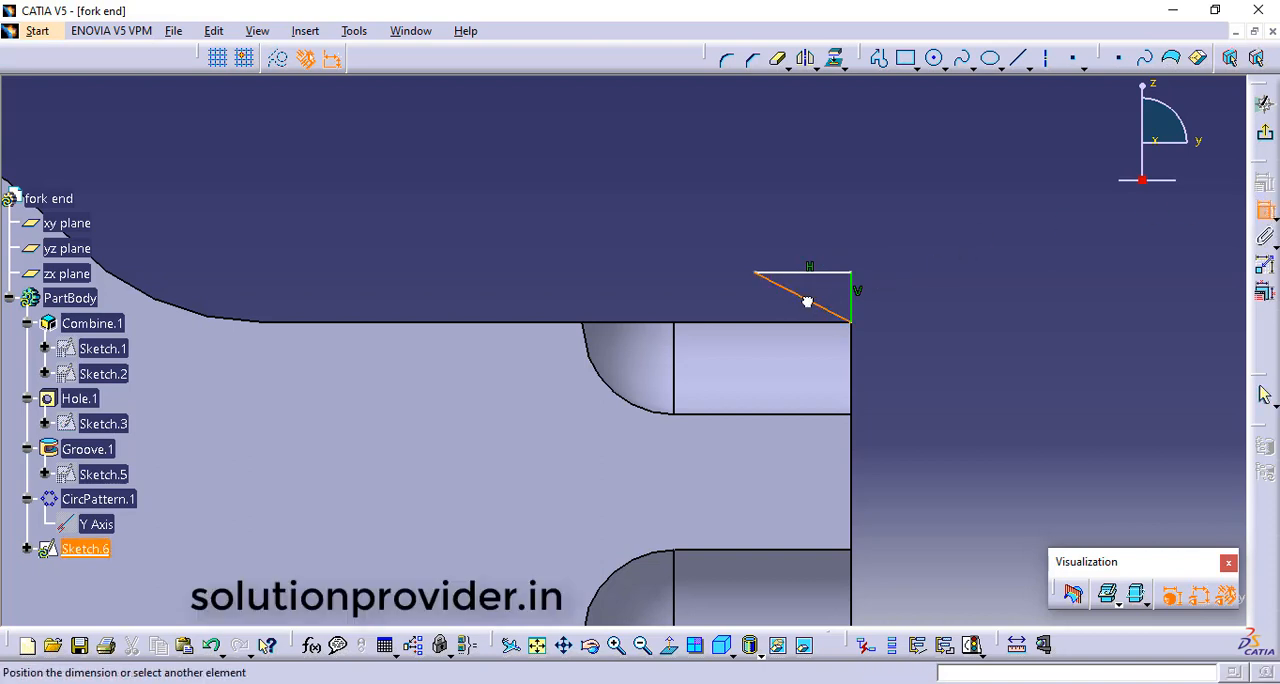
click(838, 294)
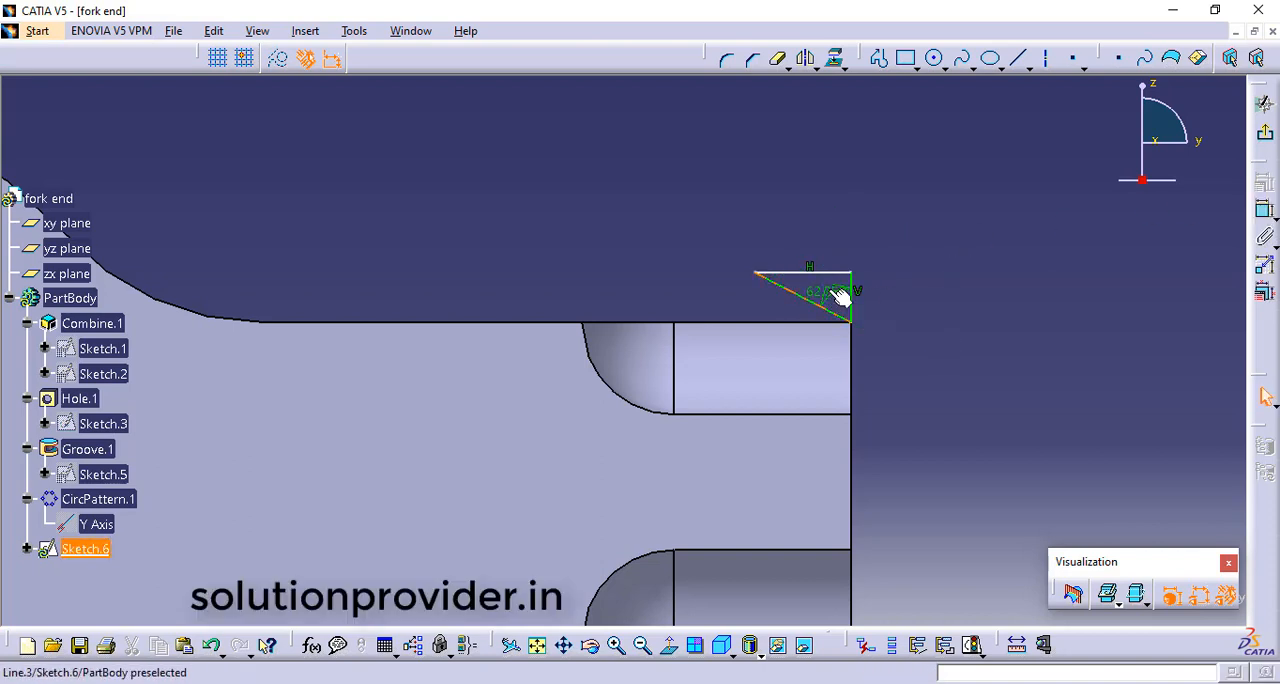
double_click(838, 294)
text(60)
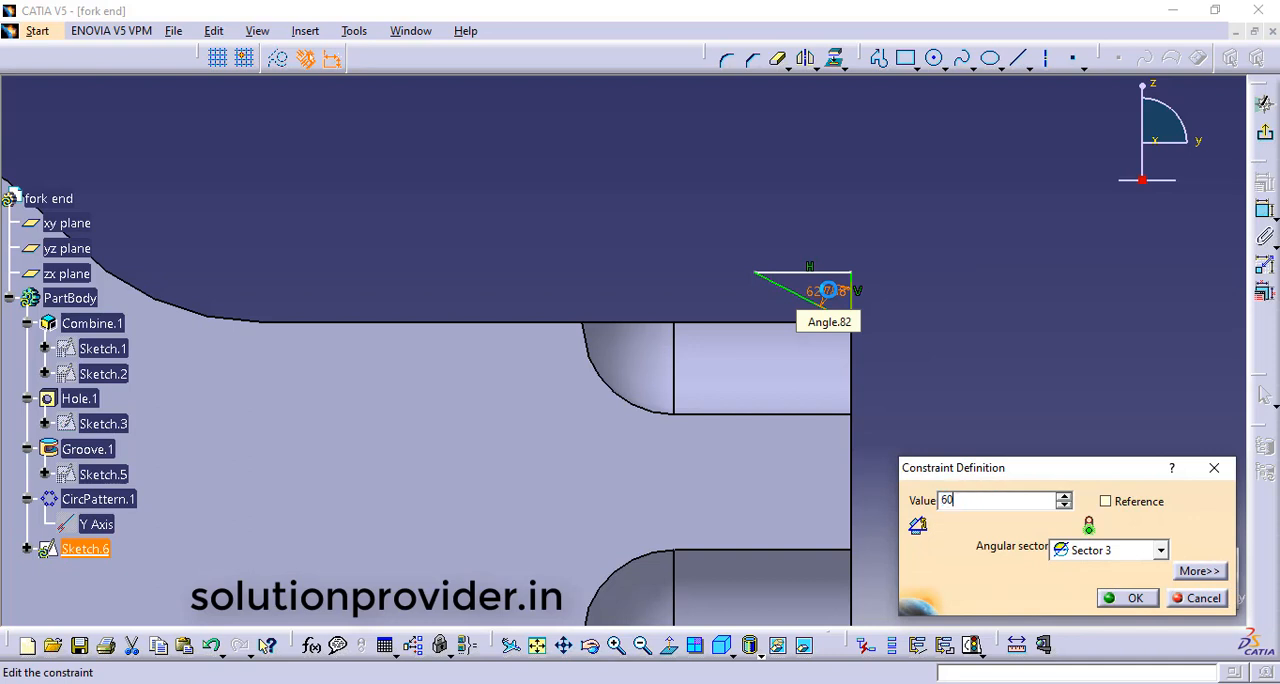
key(Return)
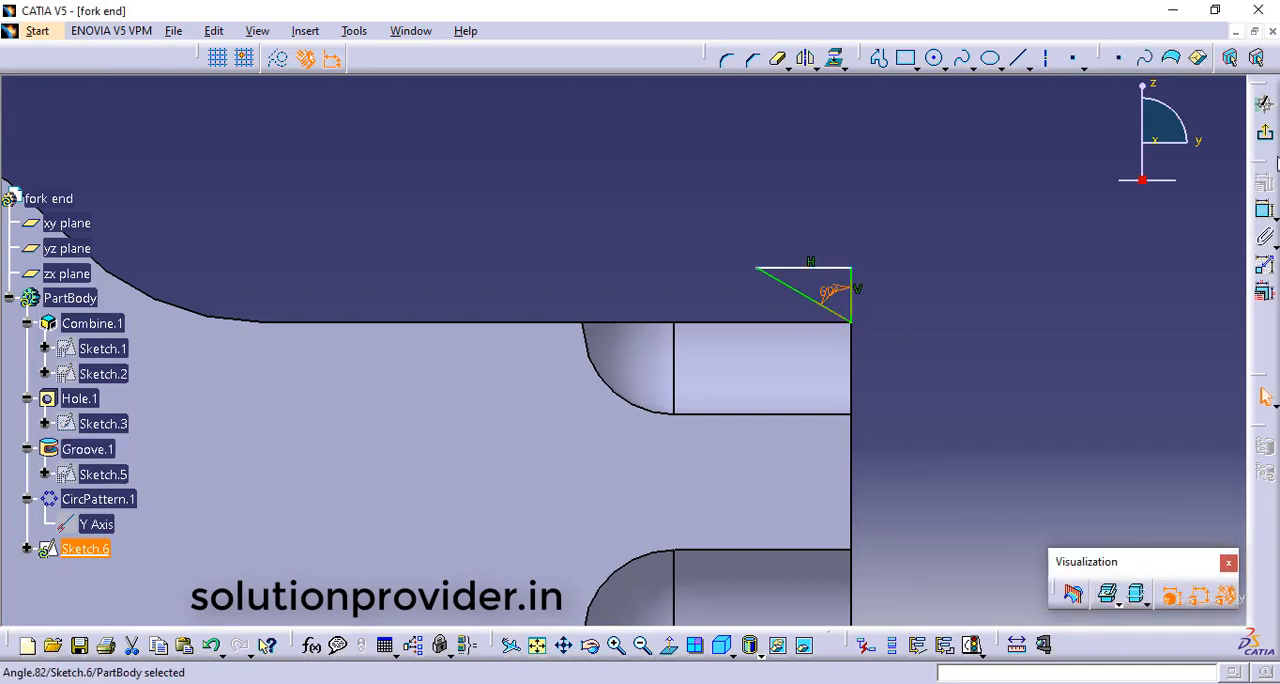
click(1265, 133)
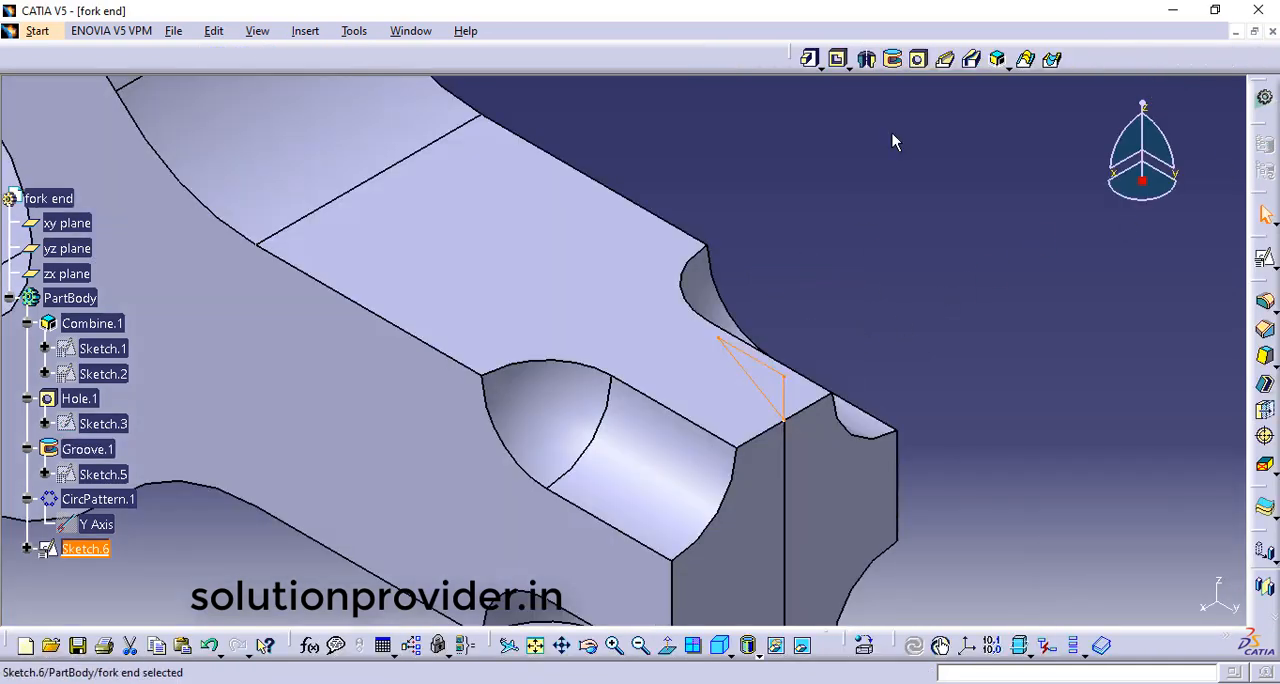
Cut a 360-degree groove from the triangle profile around the Y Axis to chamfer the shank end
click(896, 60)
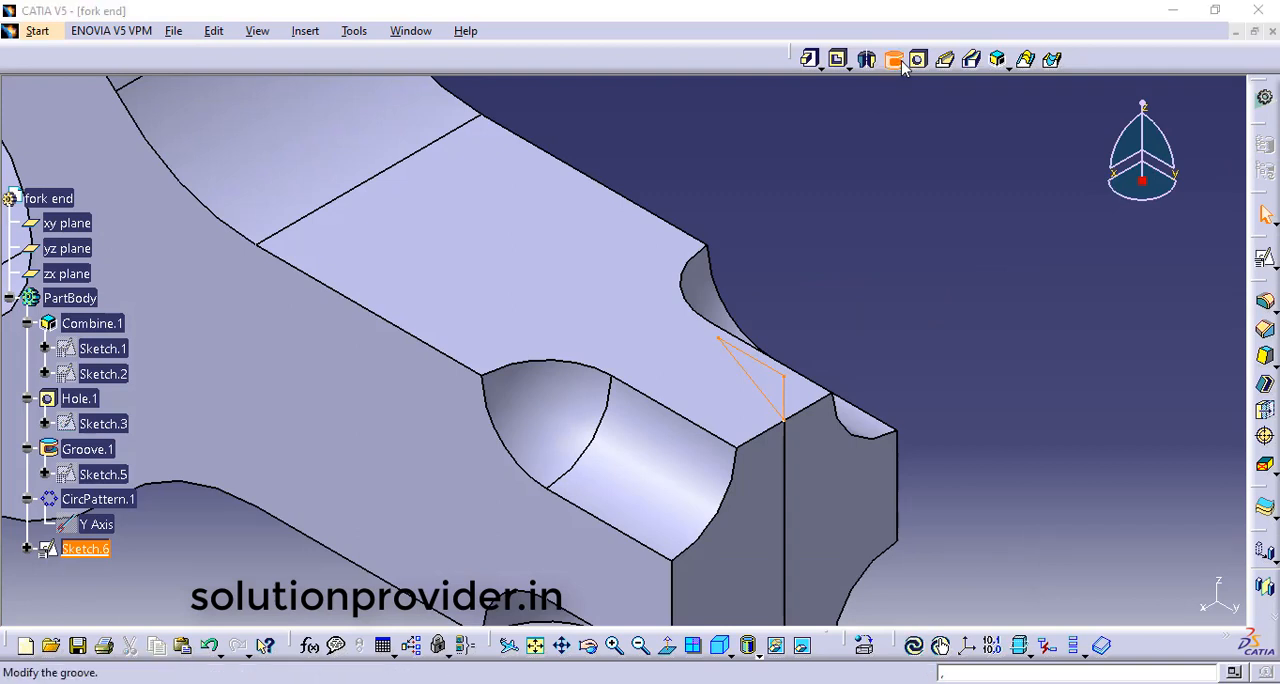
right_click(1008, 368)
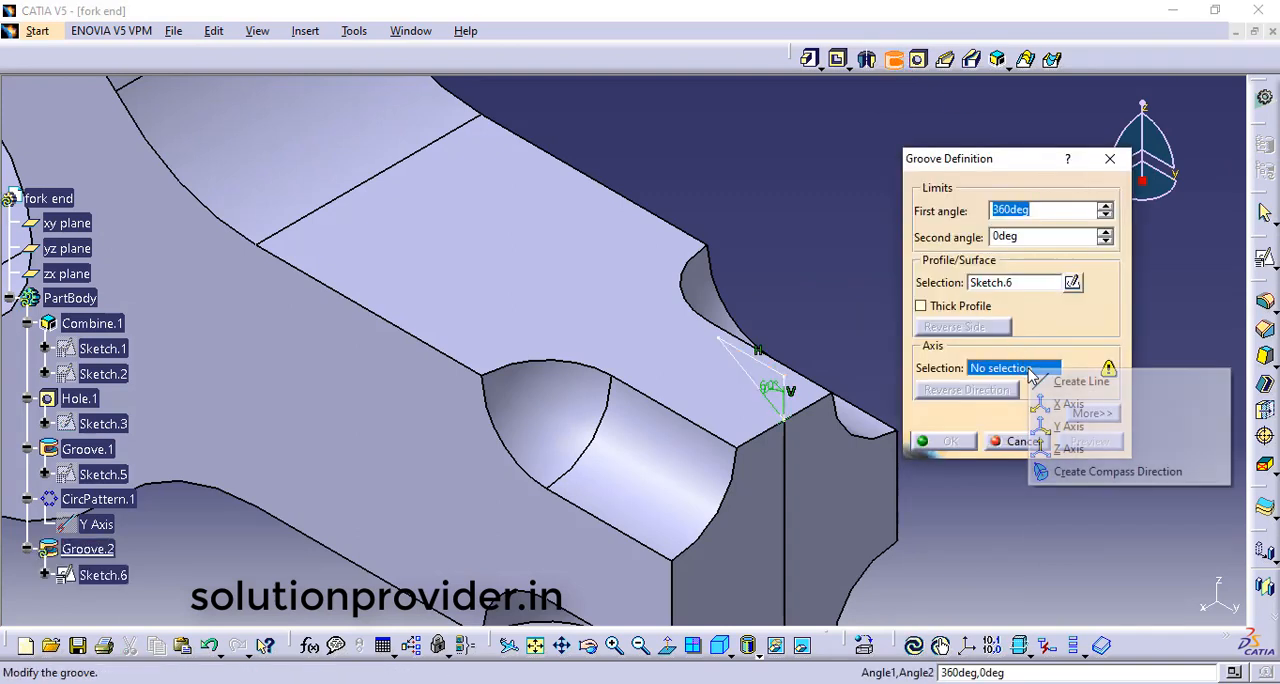
click(1080, 428)
click(1088, 441)
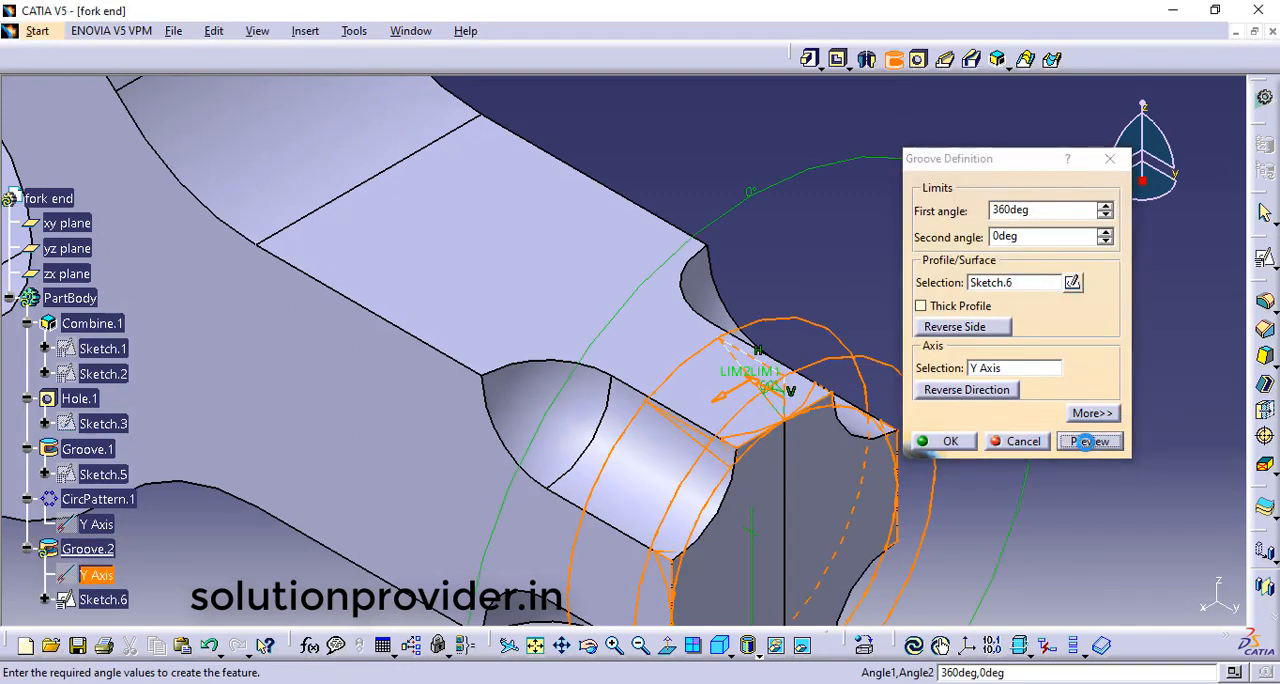
click(950, 441)
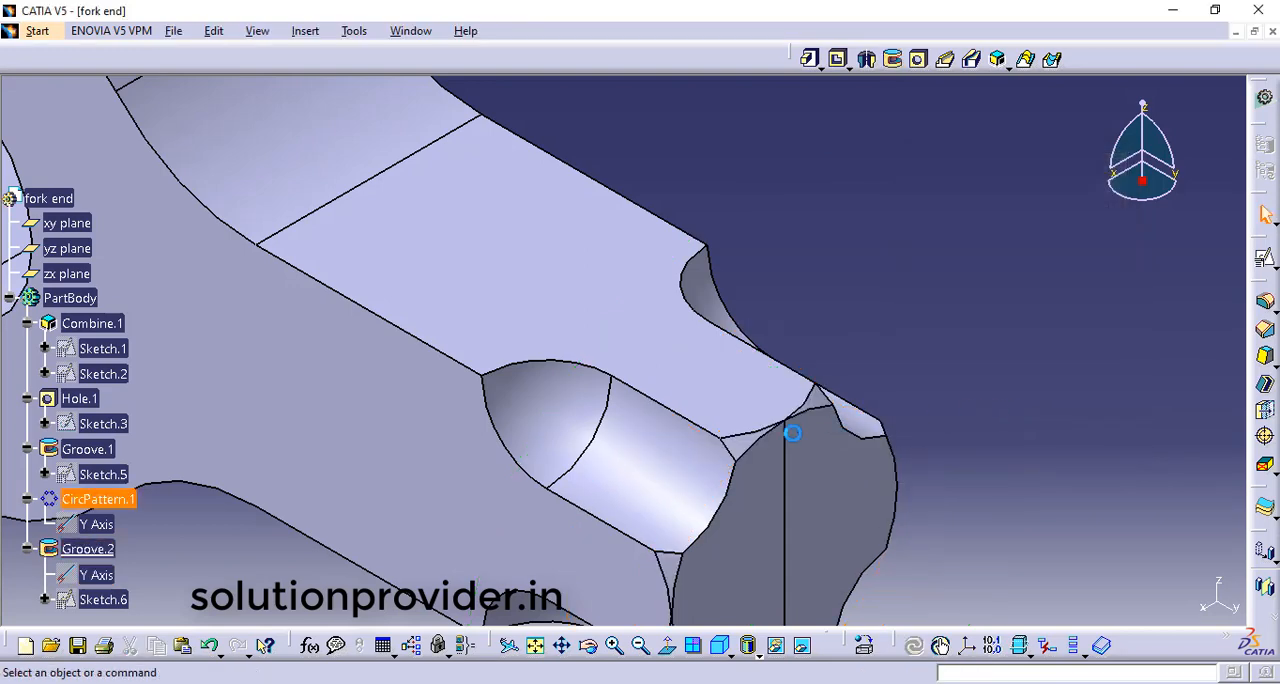
Start a positioned sketch on the shank's end face and draw a circle about 17 mm in diameter centred on the origin
middle_drag(978, 367, 935, 460)
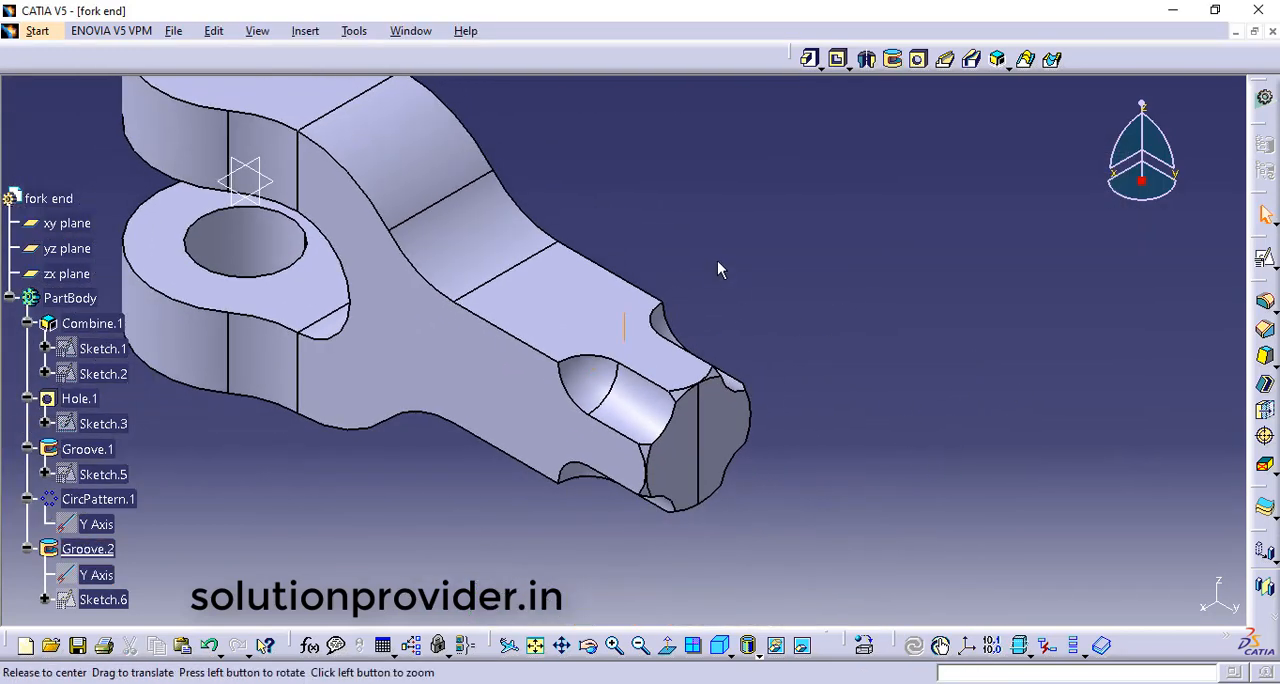
middle_drag(717, 260, 722, 321)
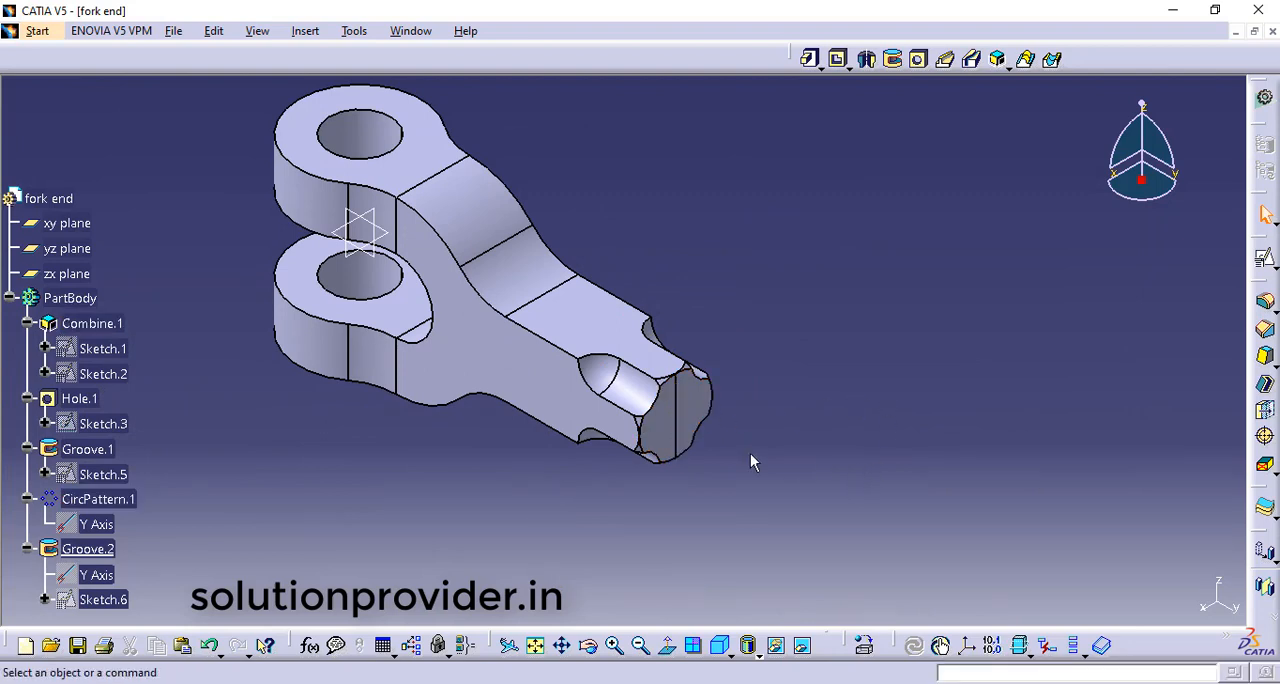
click(700, 420)
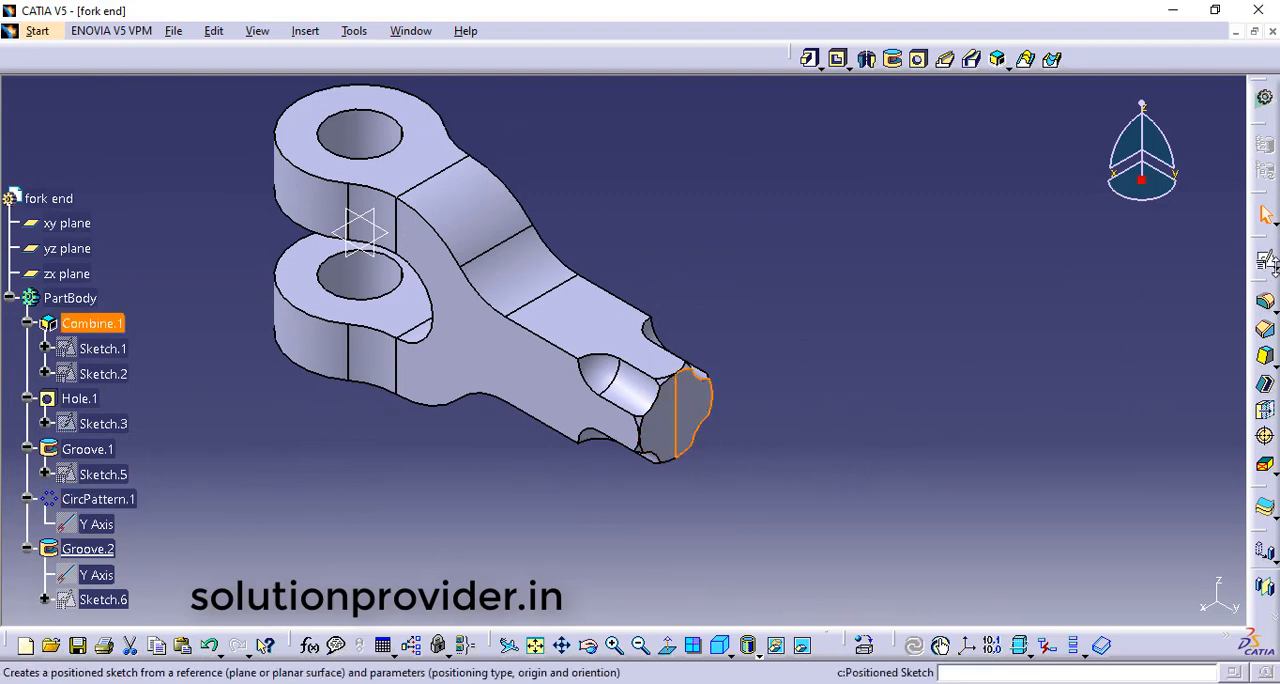
click(1266, 260)
click(1264, 283)
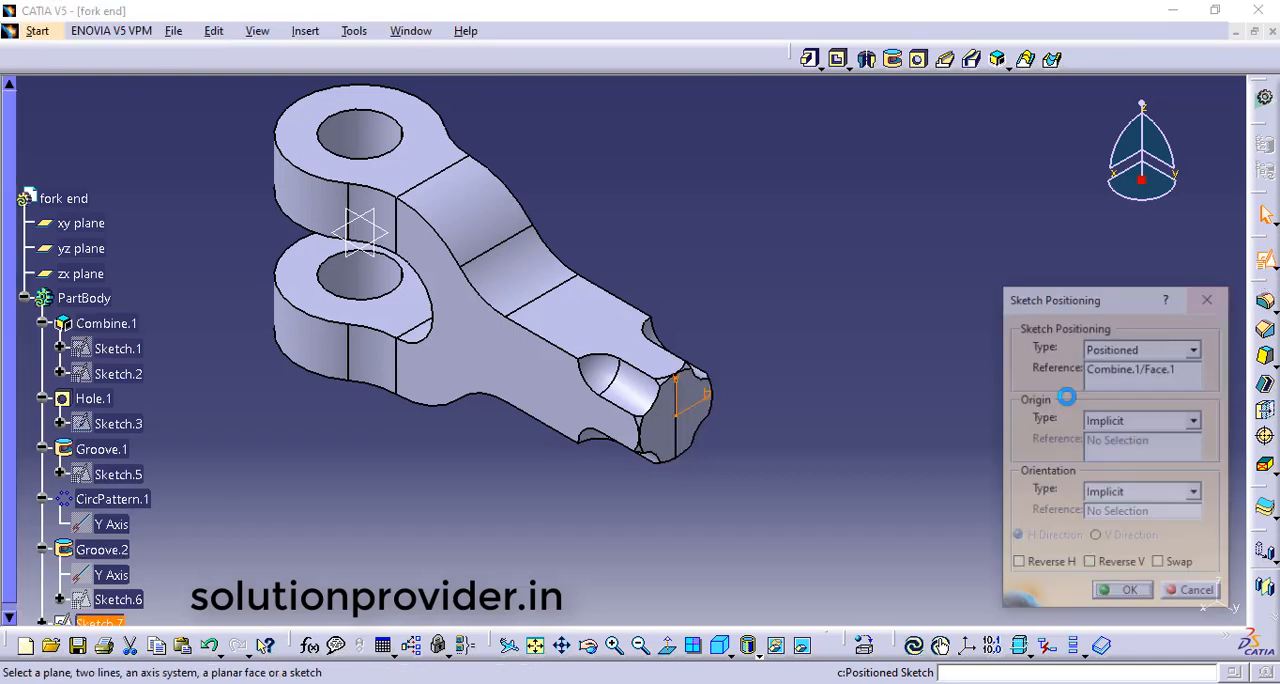
click(1112, 592)
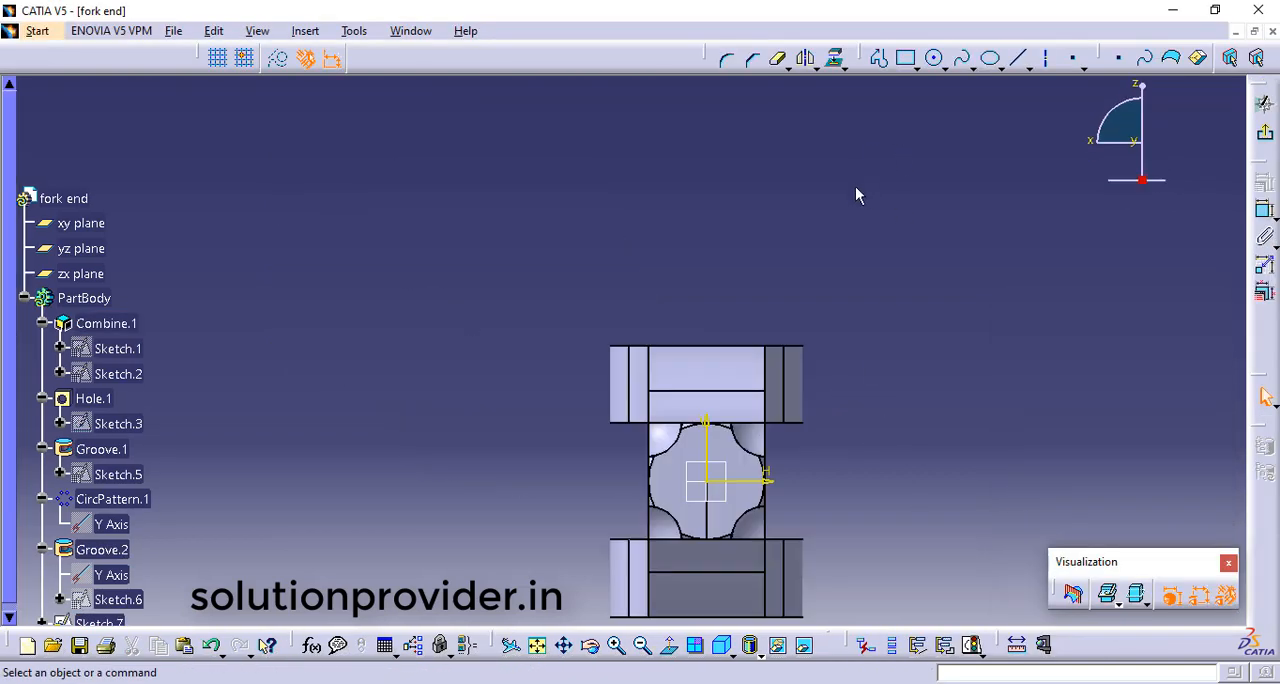
click(934, 58)
click(708, 484)
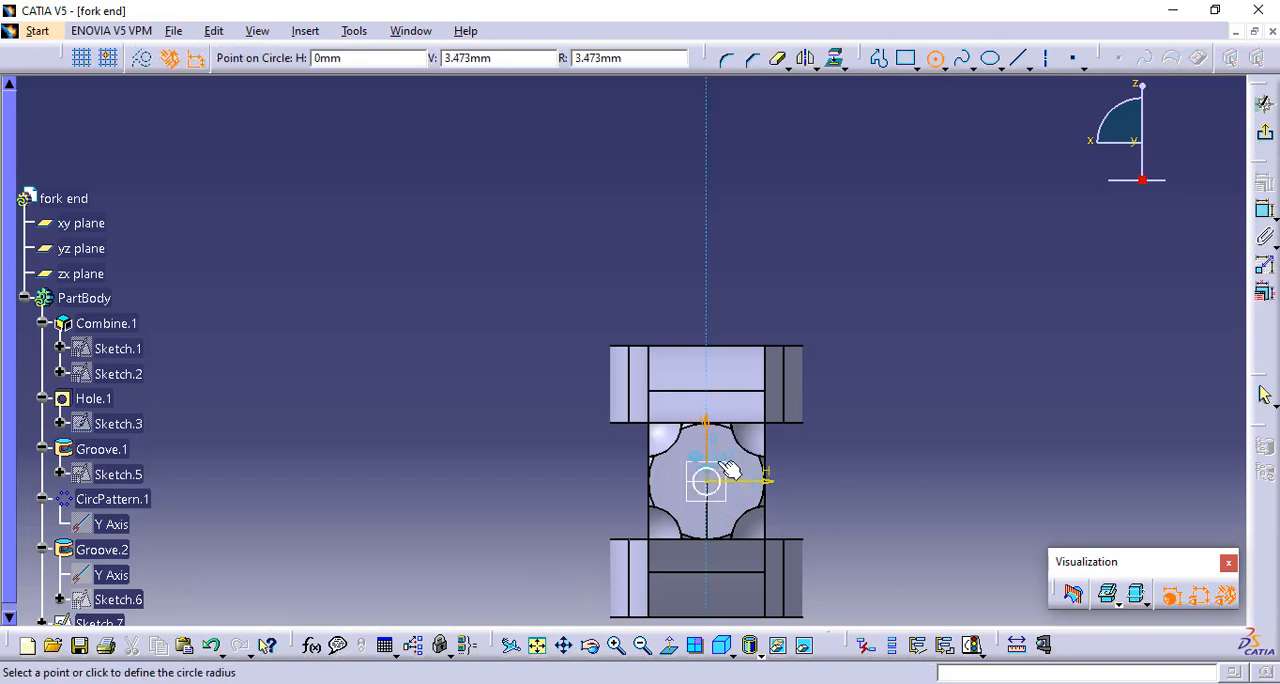
click(738, 467)
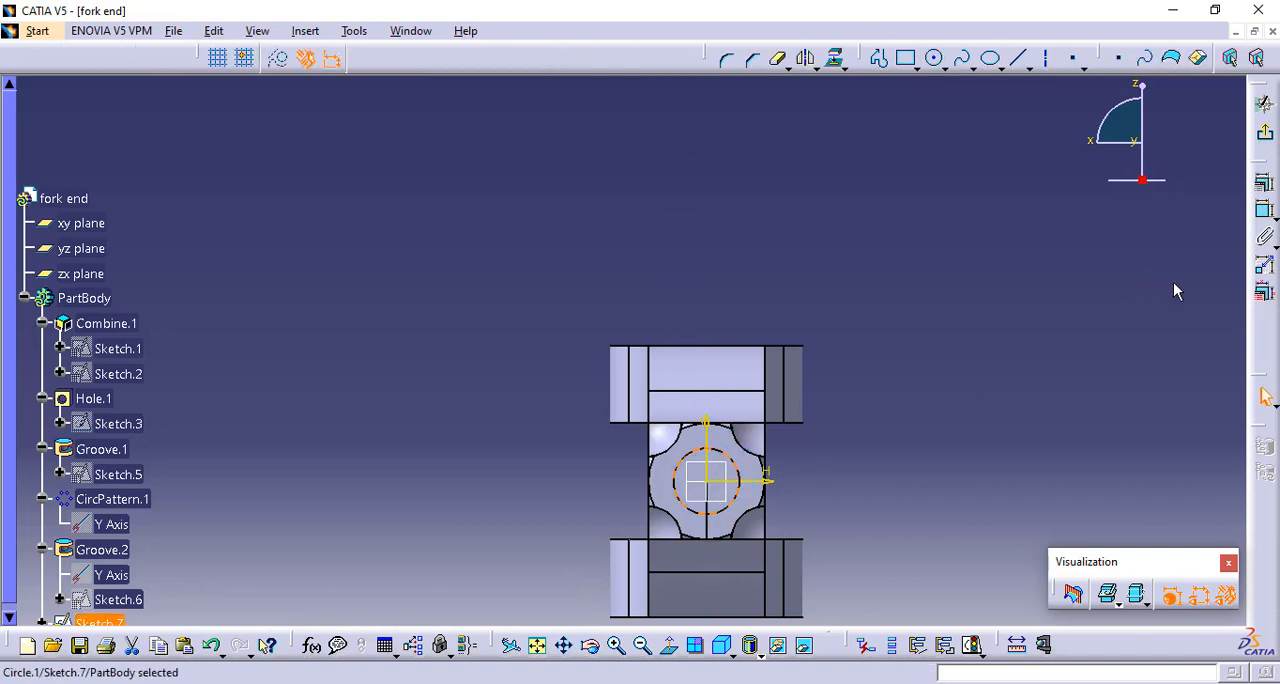
Set the circle's diameter to 25 mm and finish the sketch
click(1264, 212)
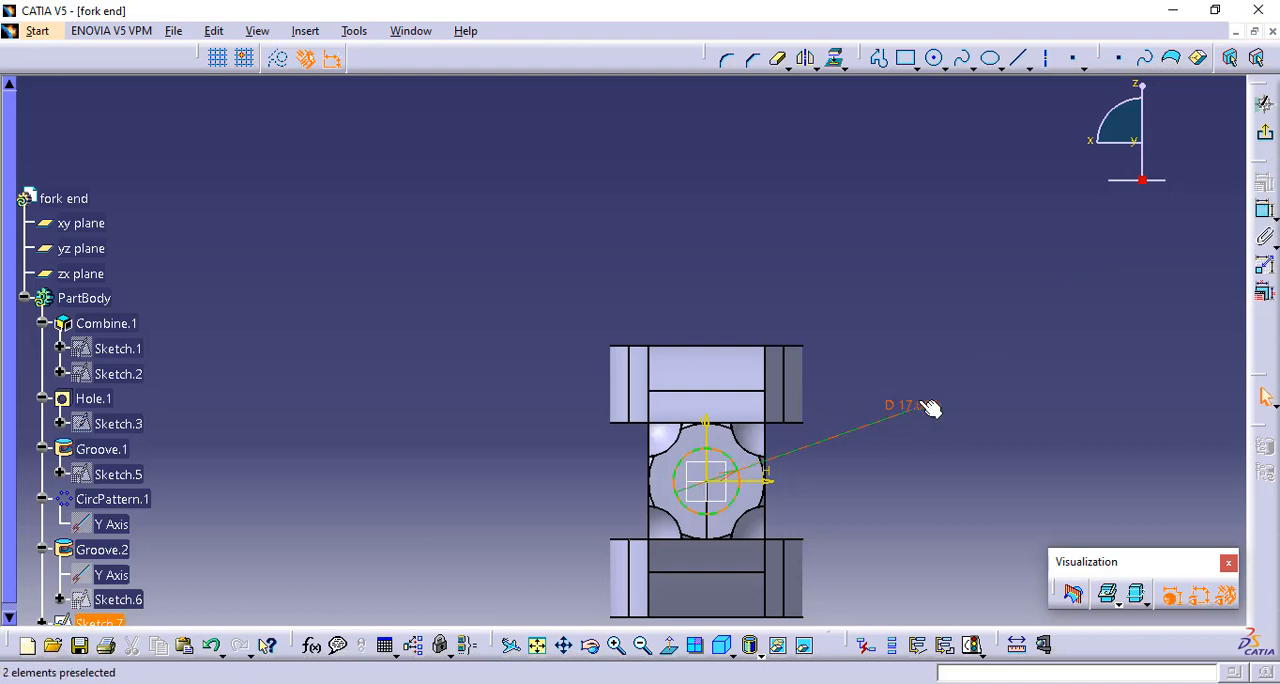
double_click(925, 405)
text(25mm)
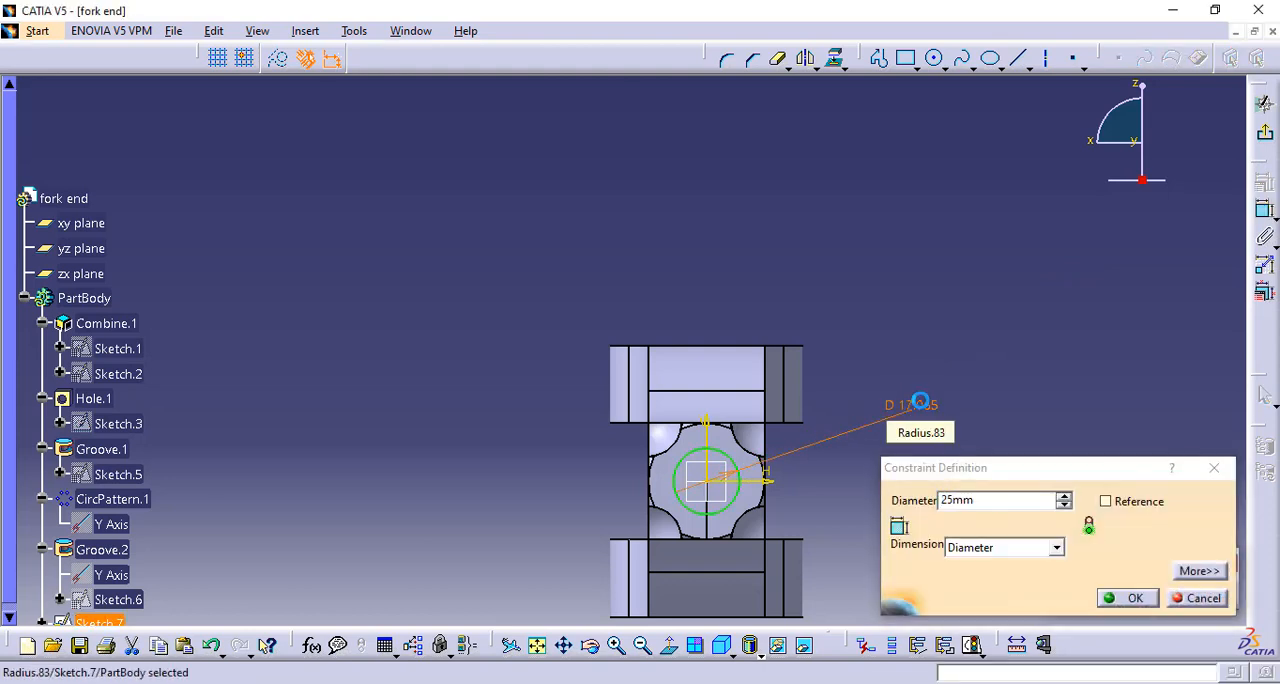
key(Return)
click(1264, 138)
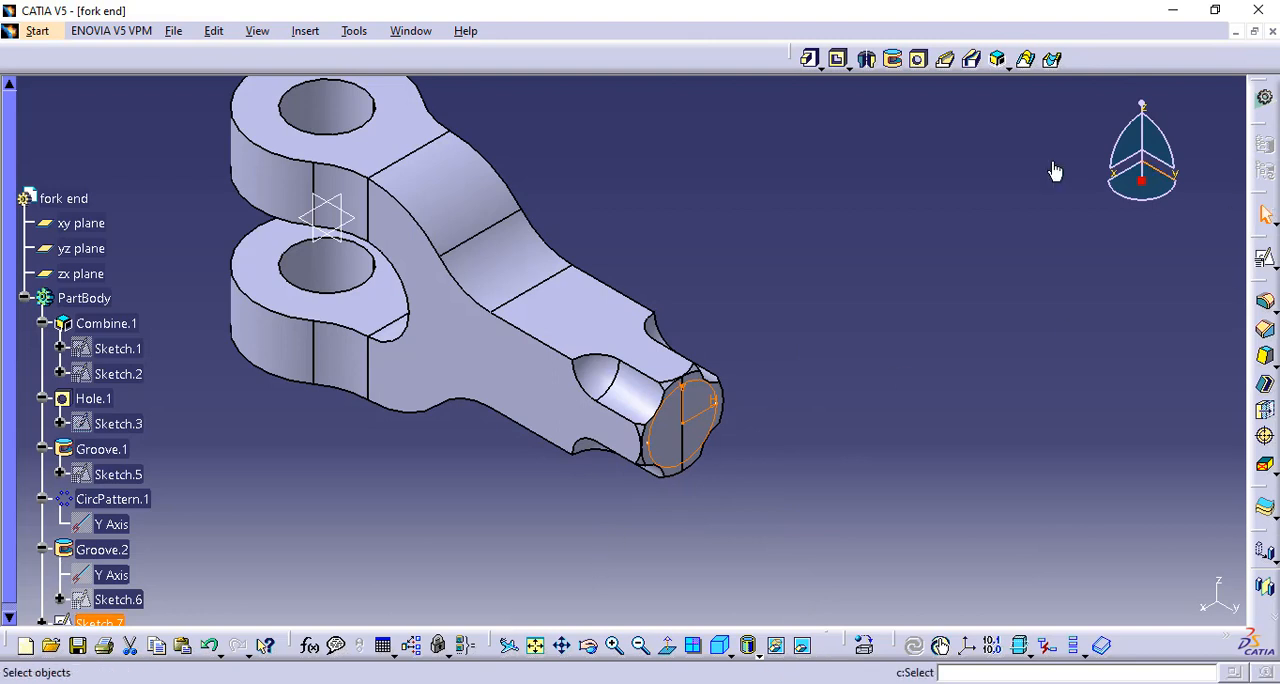
Pad the circle 30 mm outward from the shank's end face
click(810, 59)
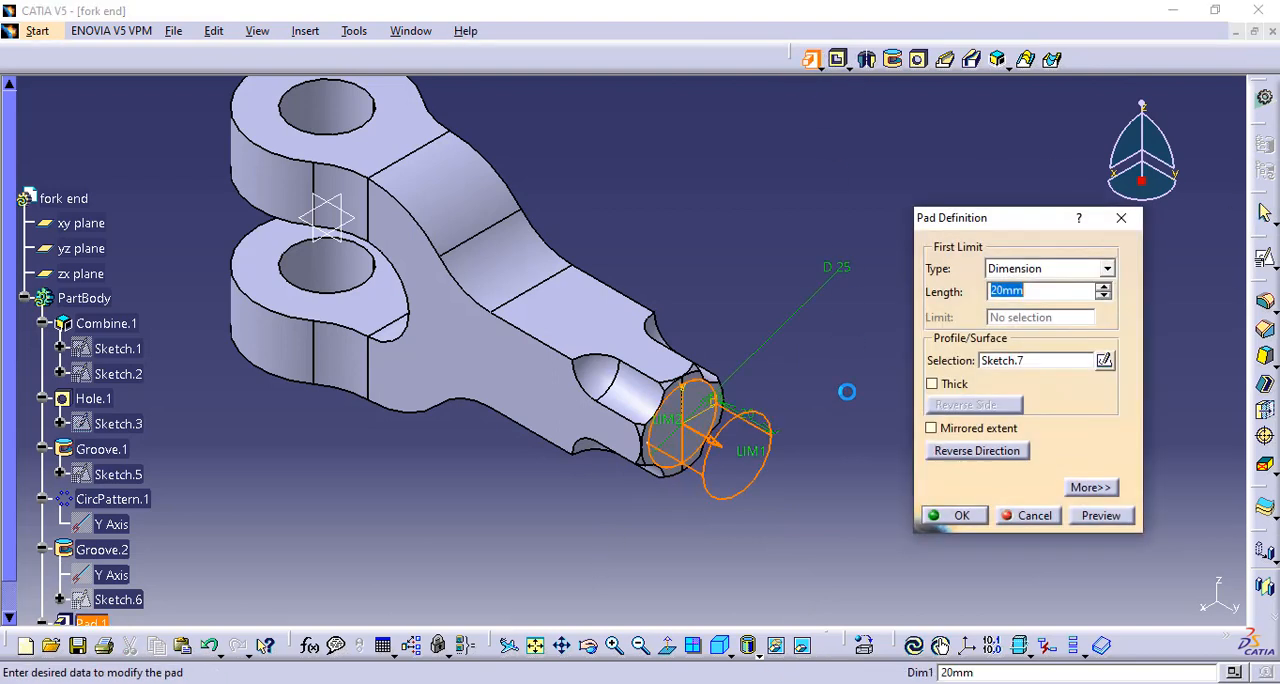
text(30)
key(Return)
click(847, 392)
Examine the completed fork end model and switch to the fork end drawing to compare its dimensioned views
middle_drag(370, 445, 400, 498)
middle_drag(506, 461, 600, 456)
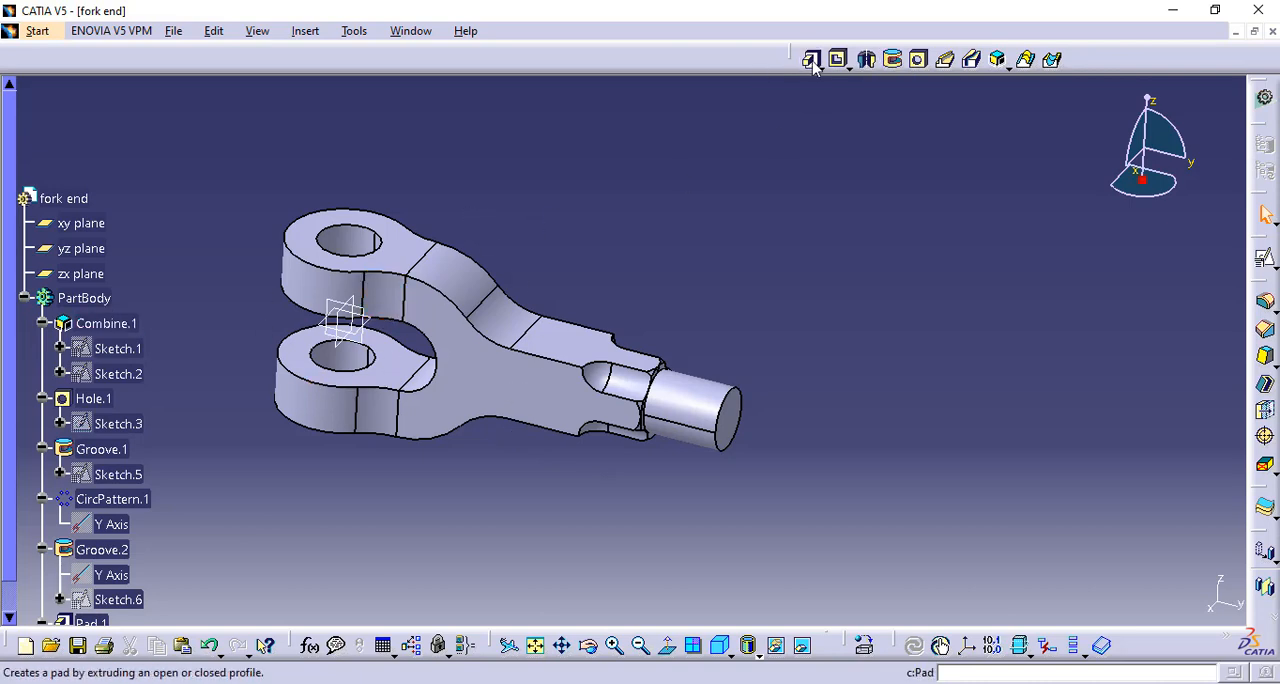
middle_drag(569, 263, 692, 264)
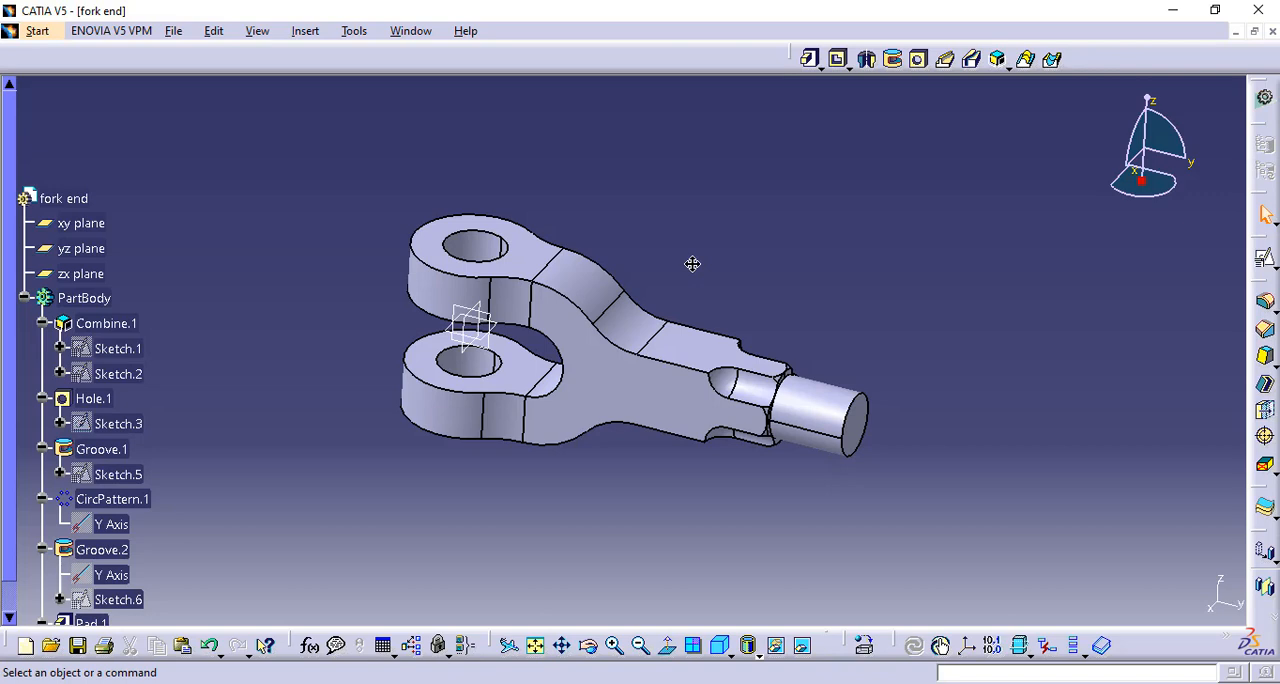
click(409, 38)
click(470, 176)
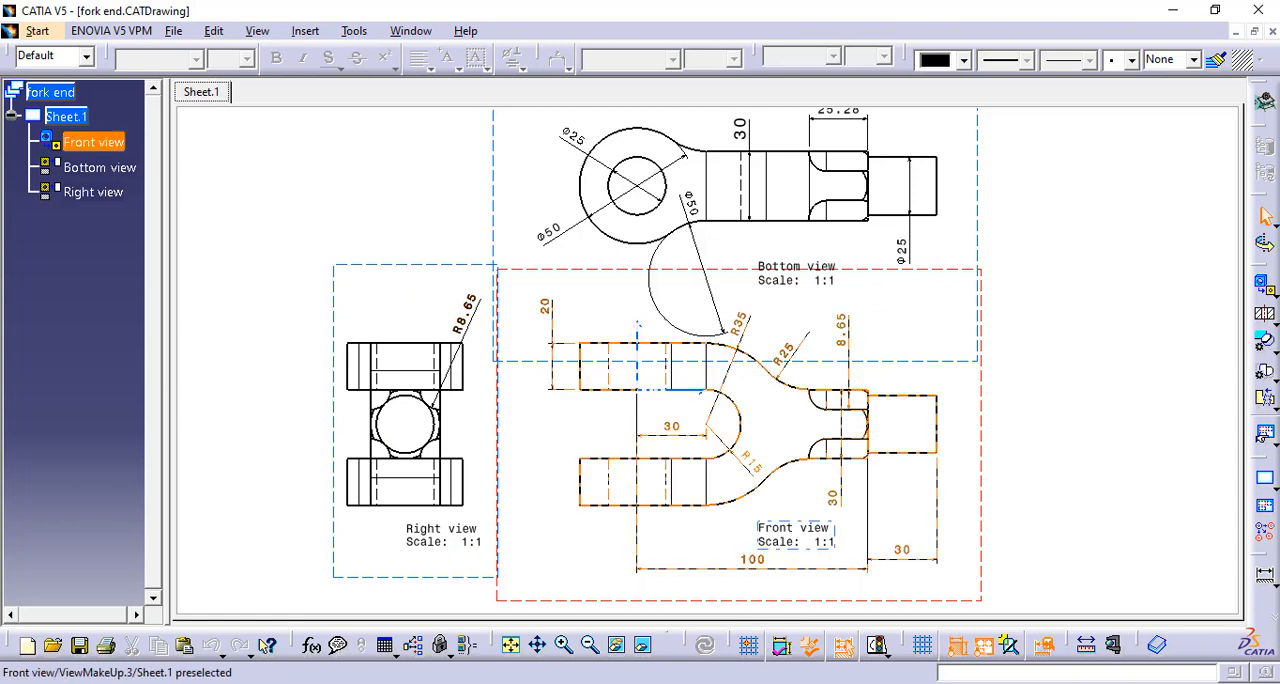
click(745, 683)
click(1145, 622)
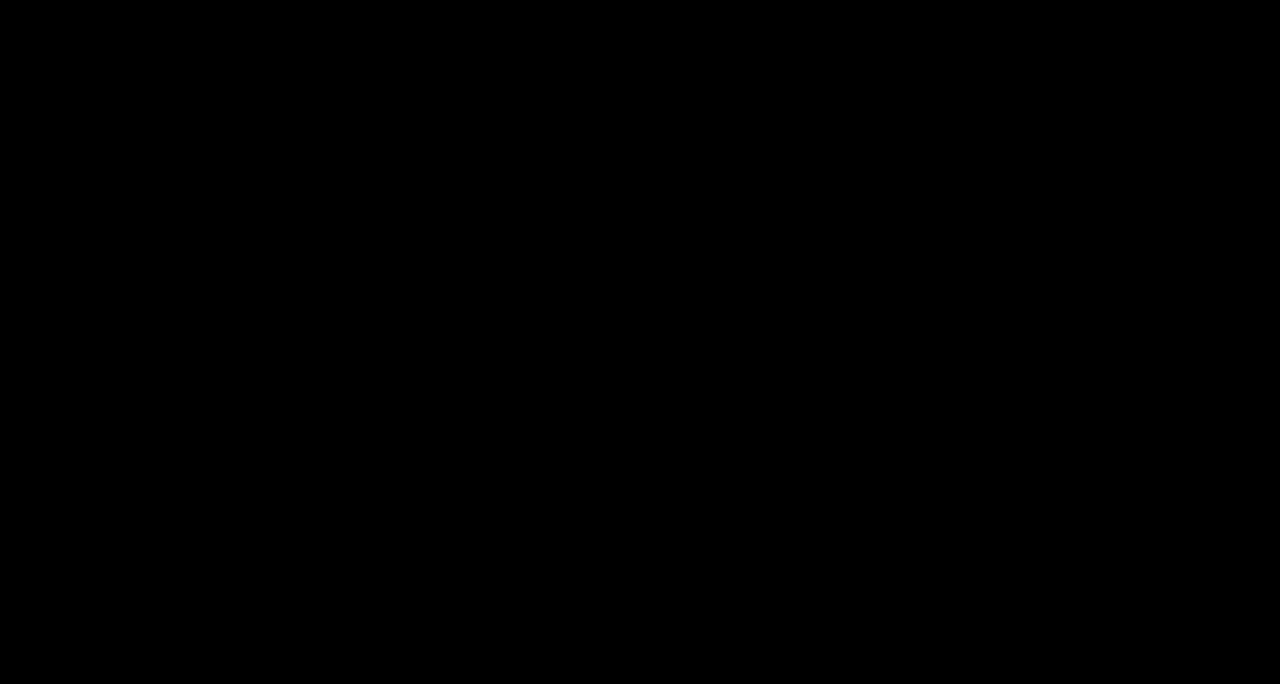